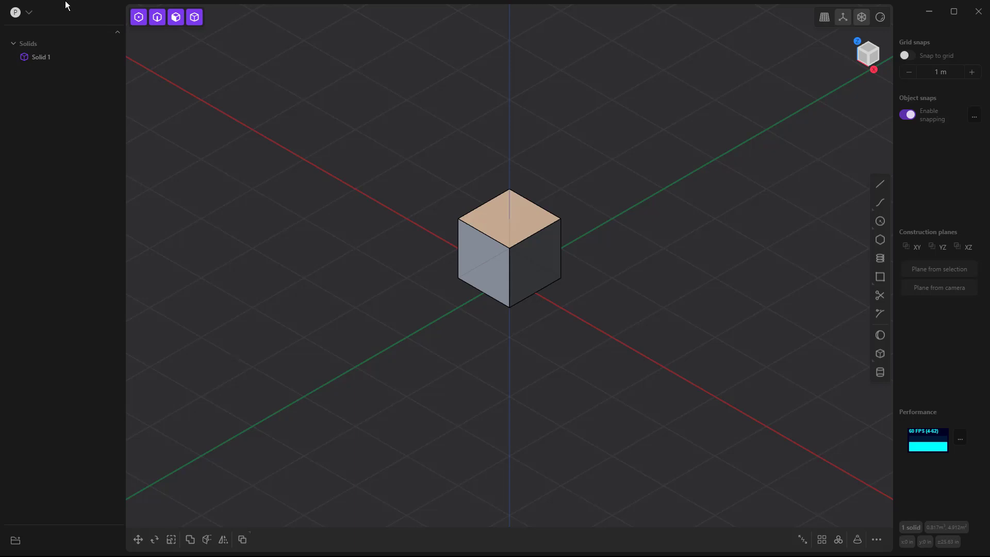
# Step: Set Plasticity's units to inch under Preferences > Grid & Units
pyautogui.click(32, 12)
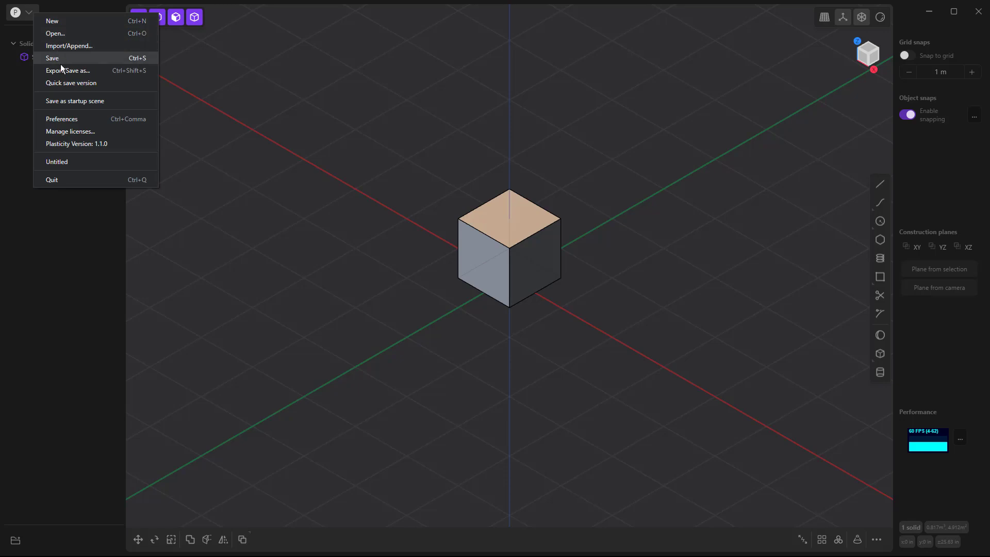
pyautogui.click(65, 118)
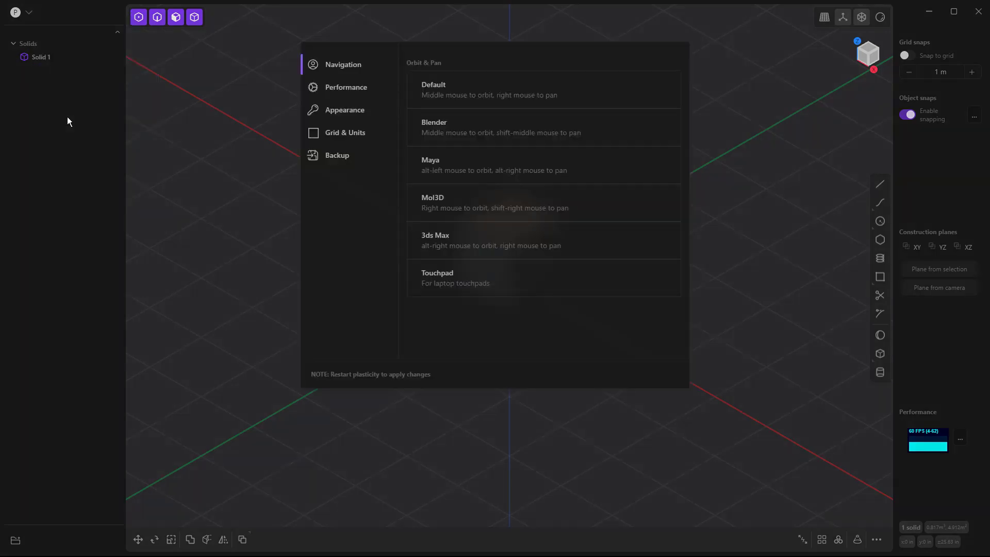
pyautogui.click(330, 135)
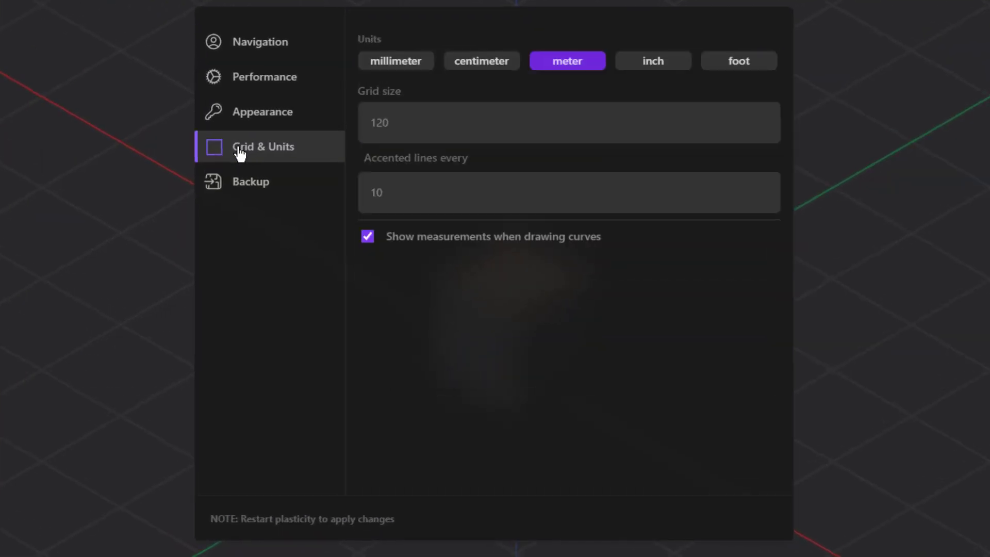
pyautogui.click(657, 66)
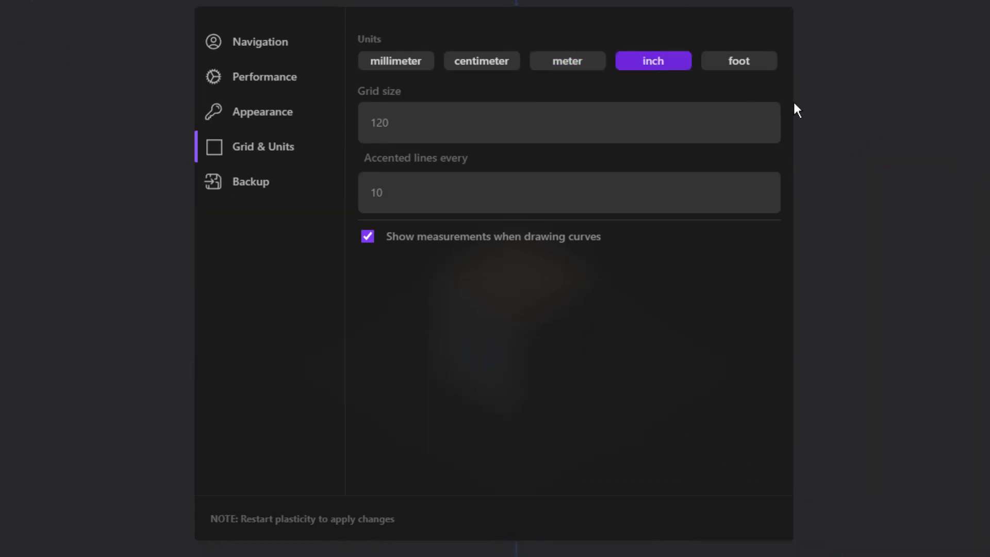
pyautogui.click(843, 114)
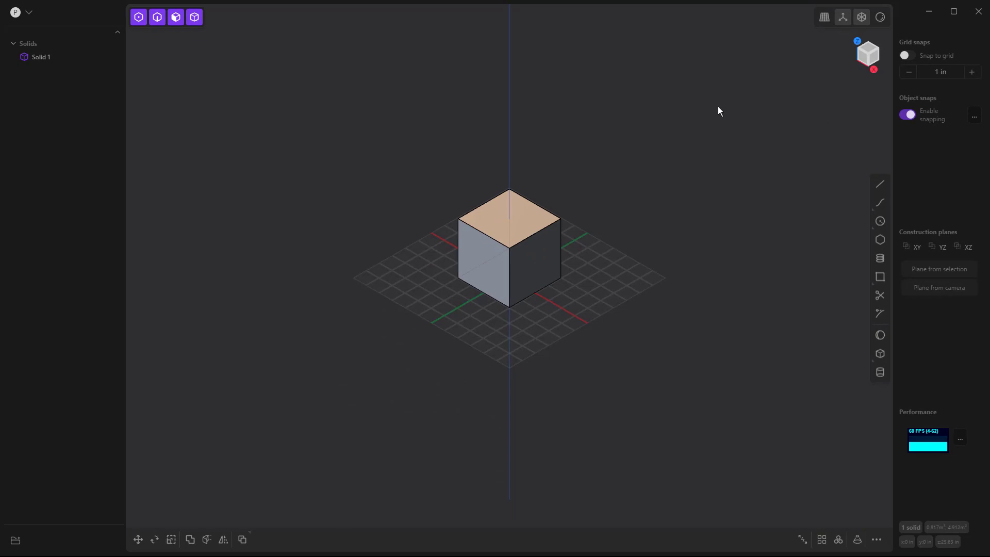
# Step: Delete the starter cube
pyautogui.scroll(5, 535, 243)
pyautogui.click(532, 246)
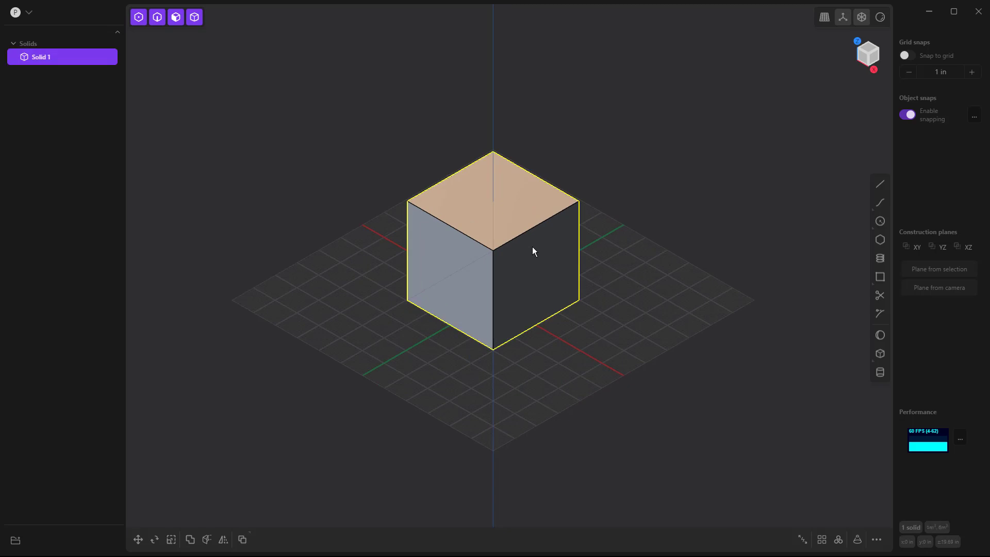
pyautogui.press('Delete')
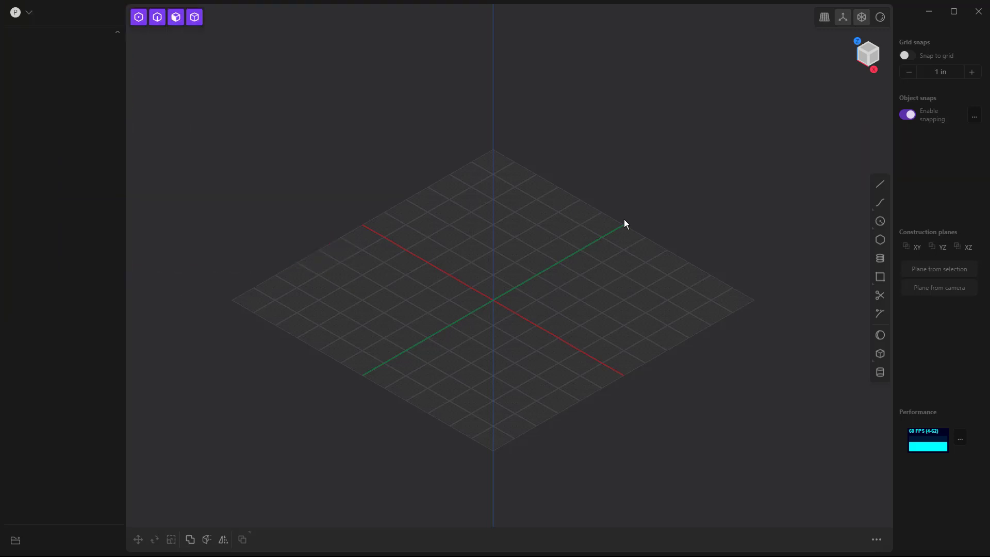
# Step: Draw a centre-mode rectangle at the origin, 6 in long by 3 in wide
pyautogui.click(876, 281)
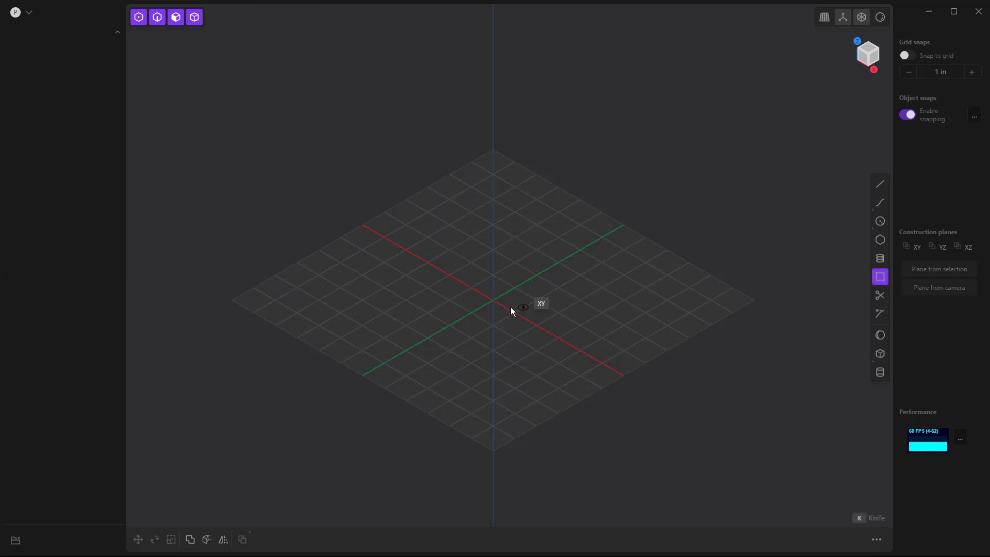
pyautogui.click(493, 300)
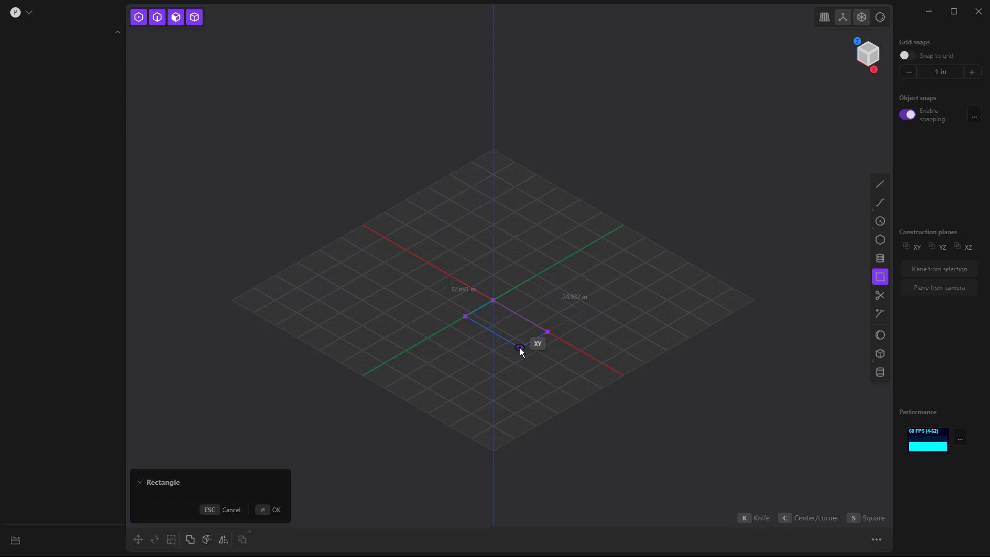
pyautogui.press('c')
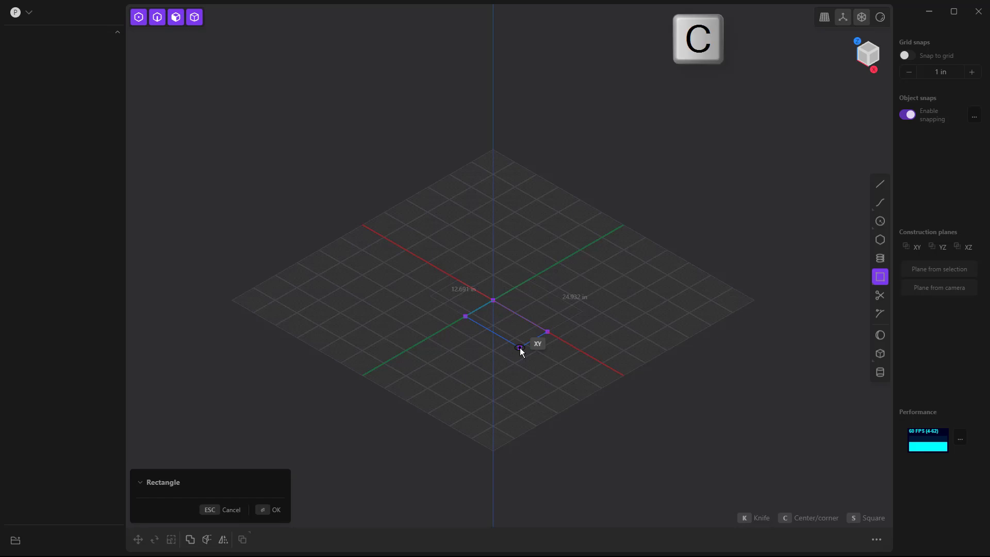
pyautogui.click(520, 348)
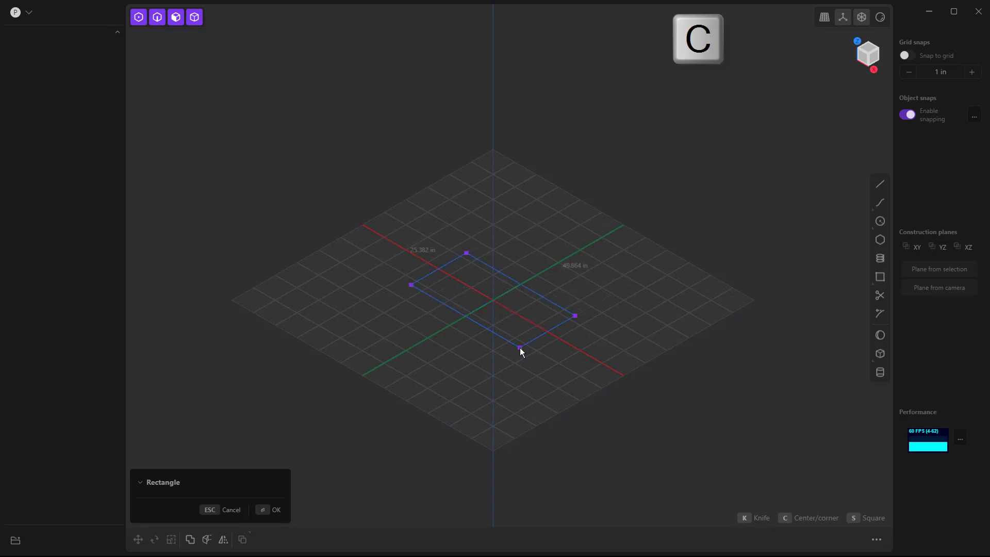
pyautogui.press('Tab')
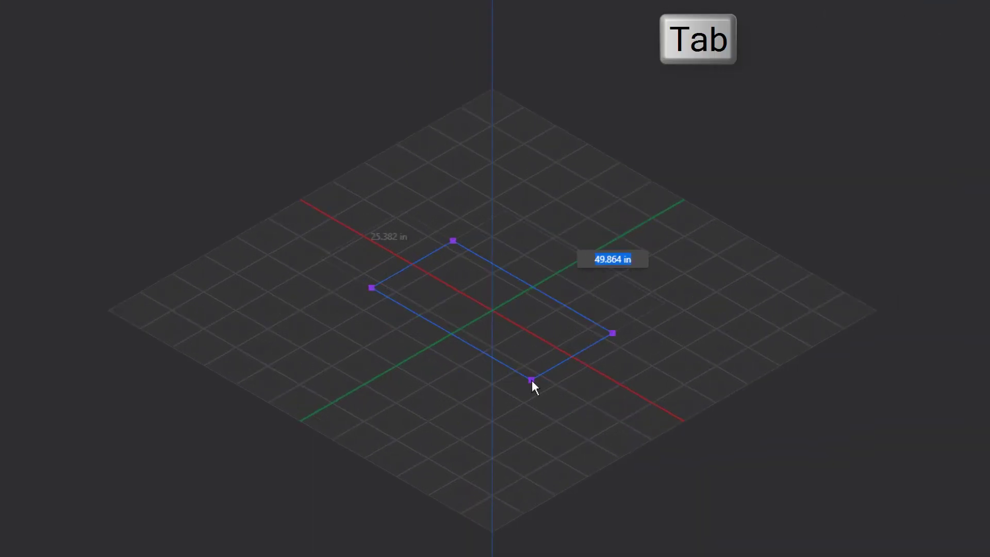
pyautogui.write('6')
pyautogui.press('Tab')
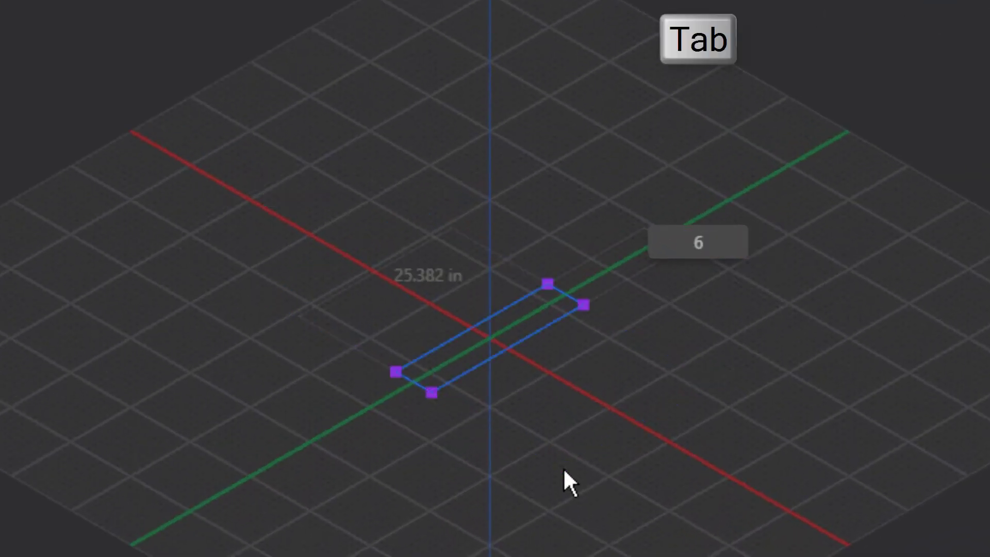
pyautogui.write('3')
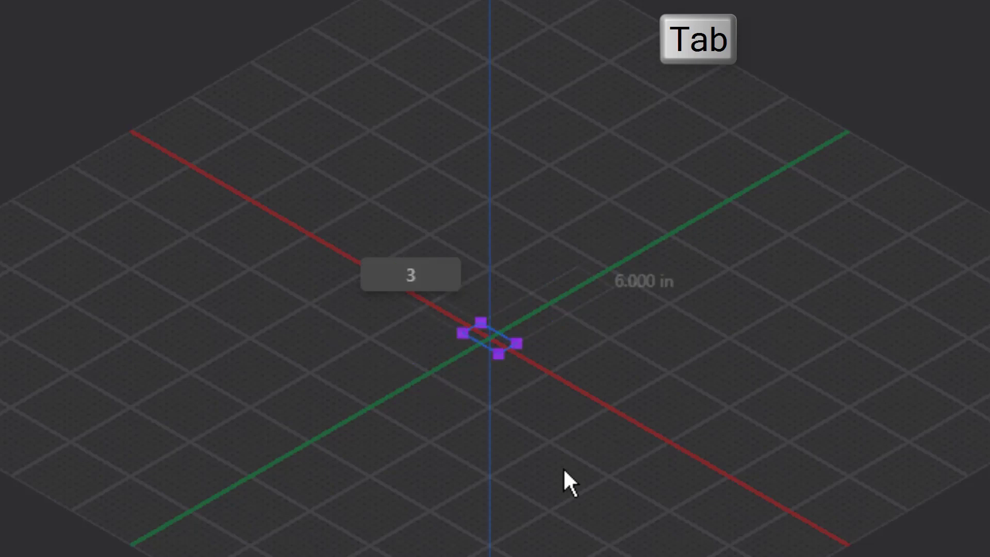
pyautogui.press('Return')
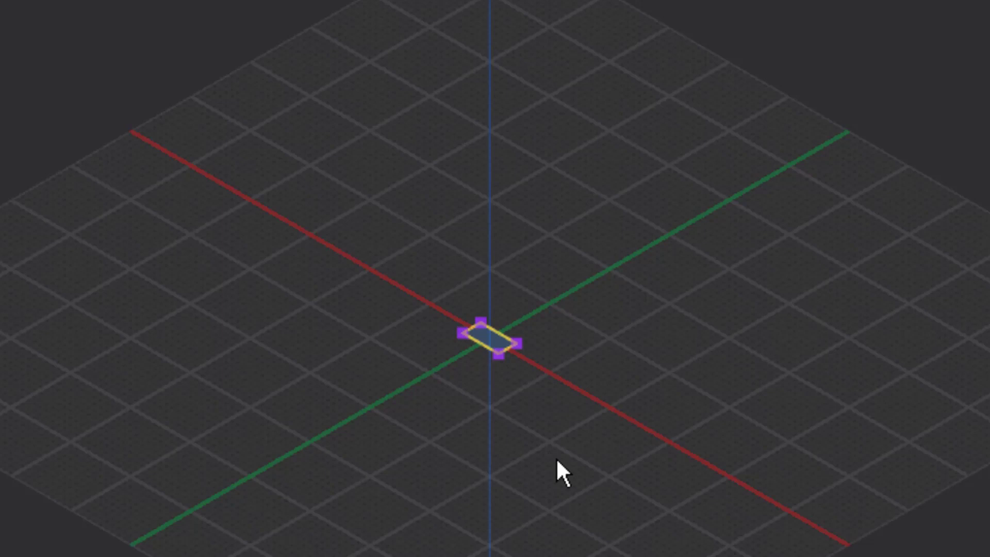
pyautogui.scroll(5, 511, 345)
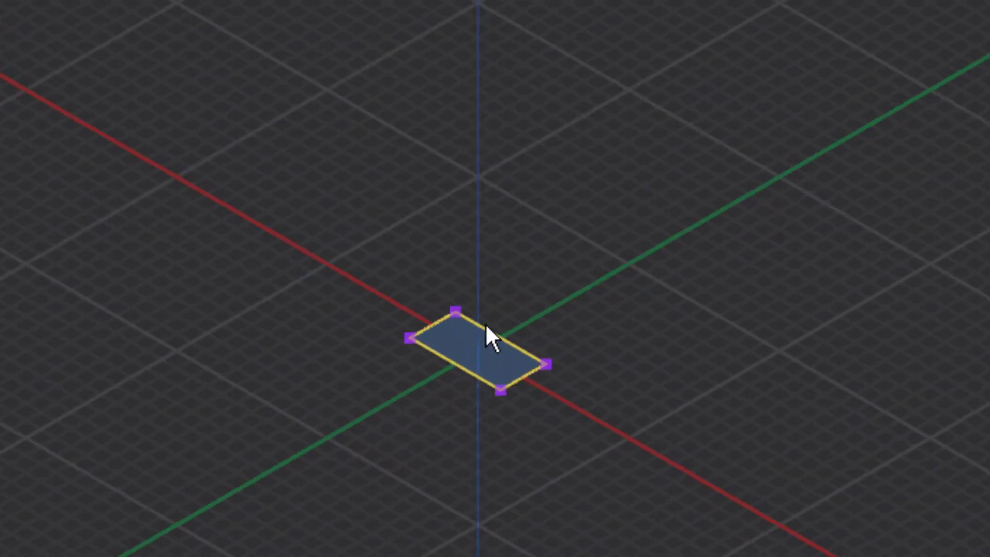
pyautogui.scroll(8, 456, 330)
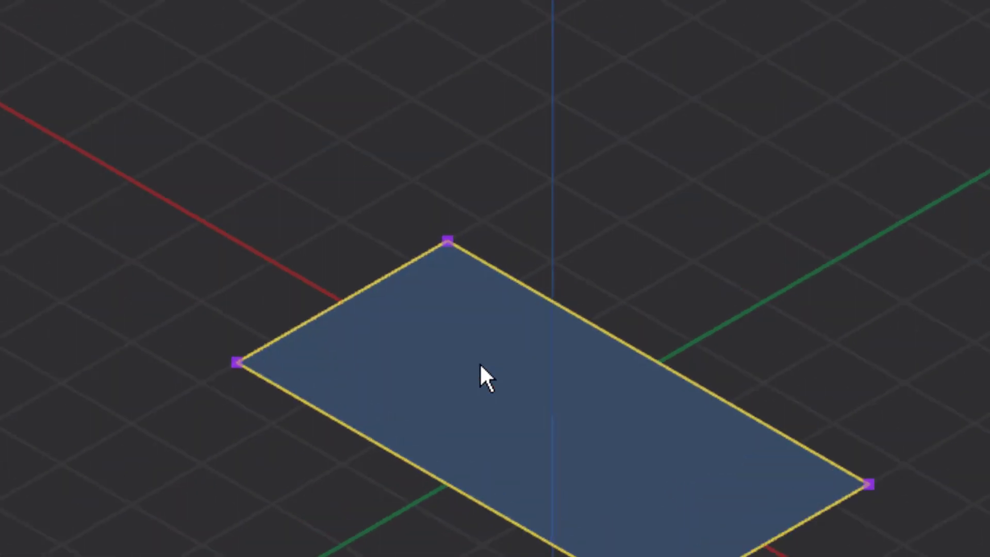
# Step: Extrude the rectangle face 0.5 in into Solid 8 and delete the leftover Curve 2
pyautogui.click(506, 372)
pyautogui.press('e')
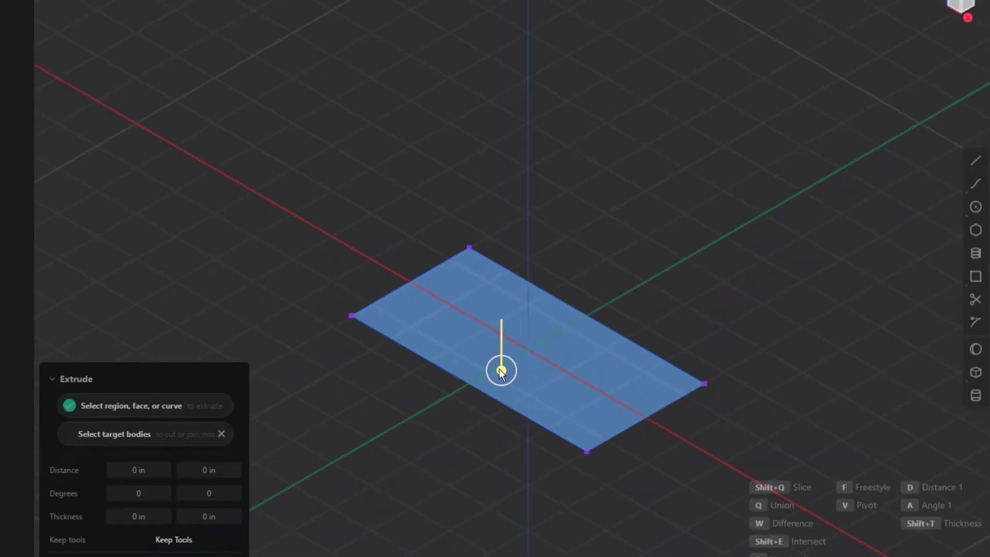
pyautogui.moveTo(499, 369); pyautogui.dragTo(504, 358)
pyautogui.click(160, 470)
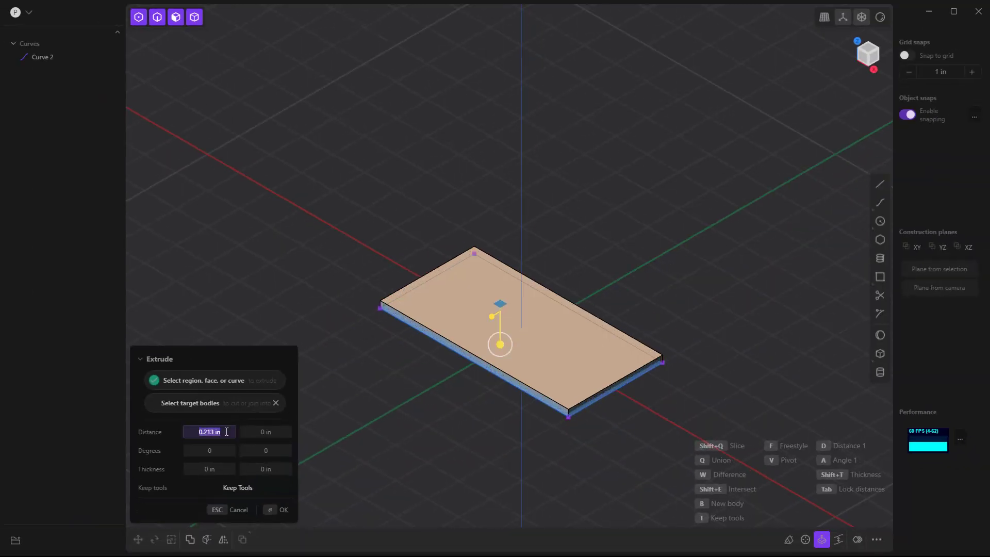
pyautogui.write('0.5')
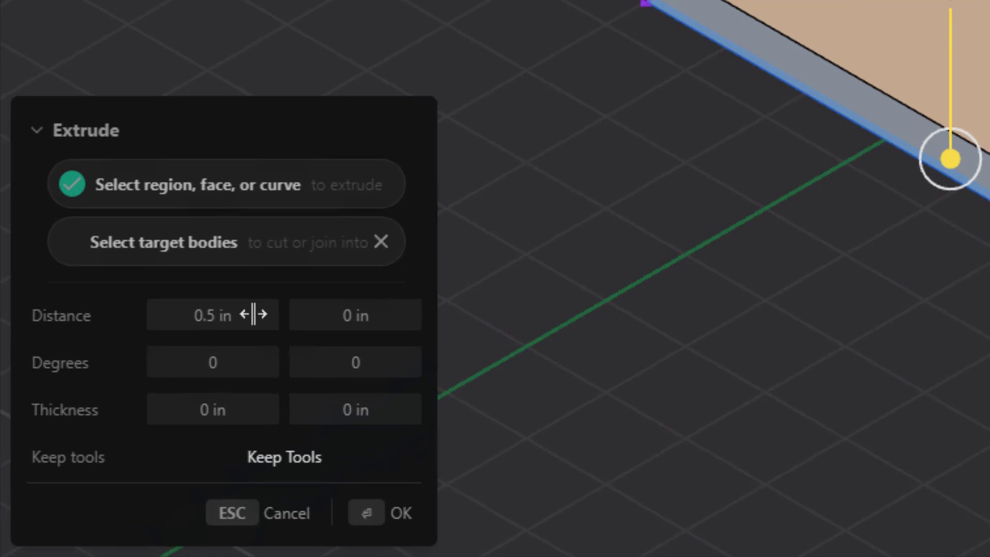
pyautogui.press('Return')
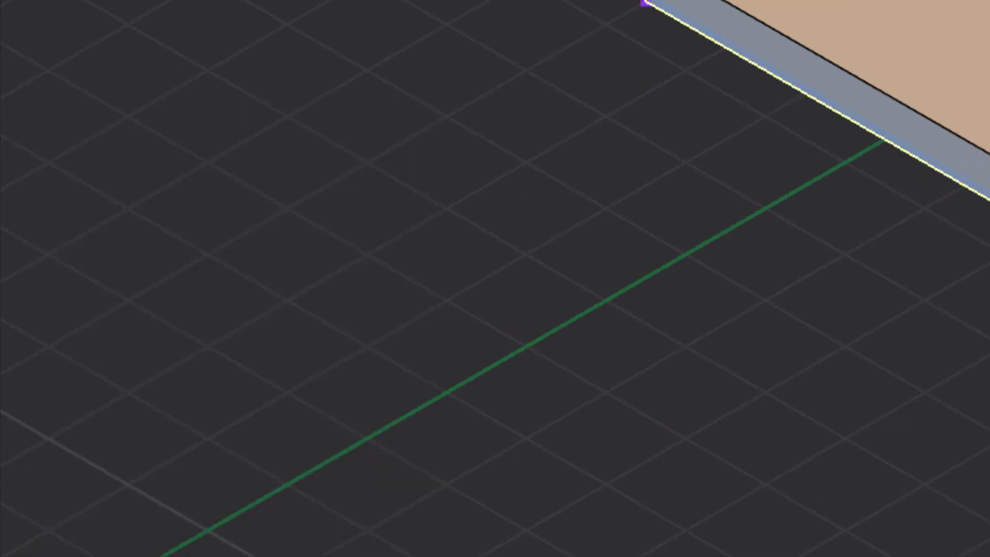
pyautogui.click(47, 88)
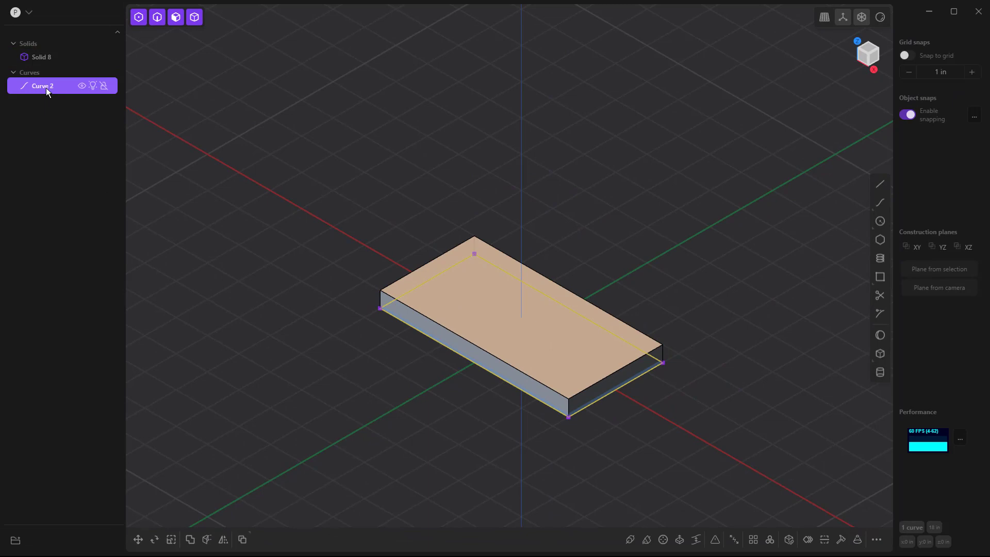
pyautogui.press('Delete')
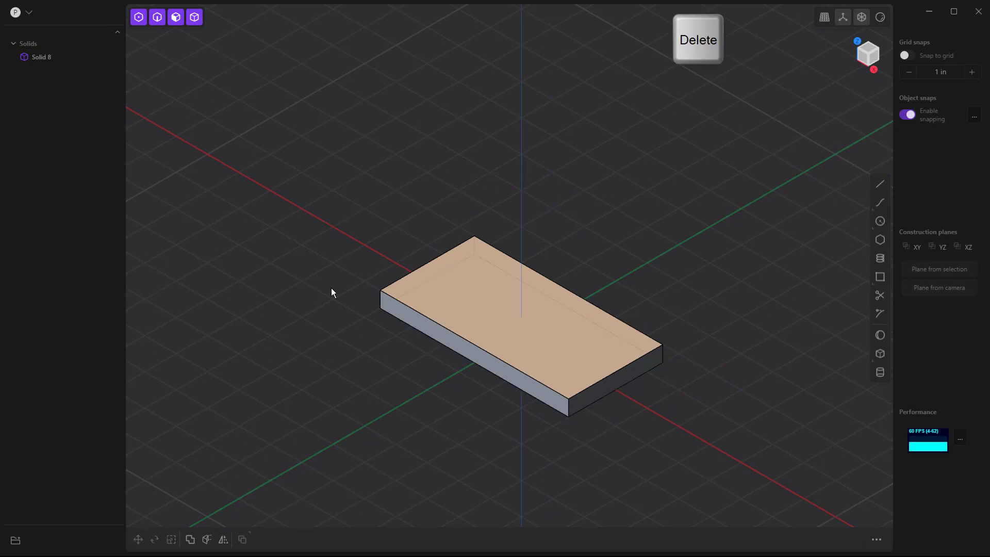
# Step: Fillet the slab's four vertical corner edges at 0.342 in
pyautogui.click(382, 300)
pyautogui.press('f')
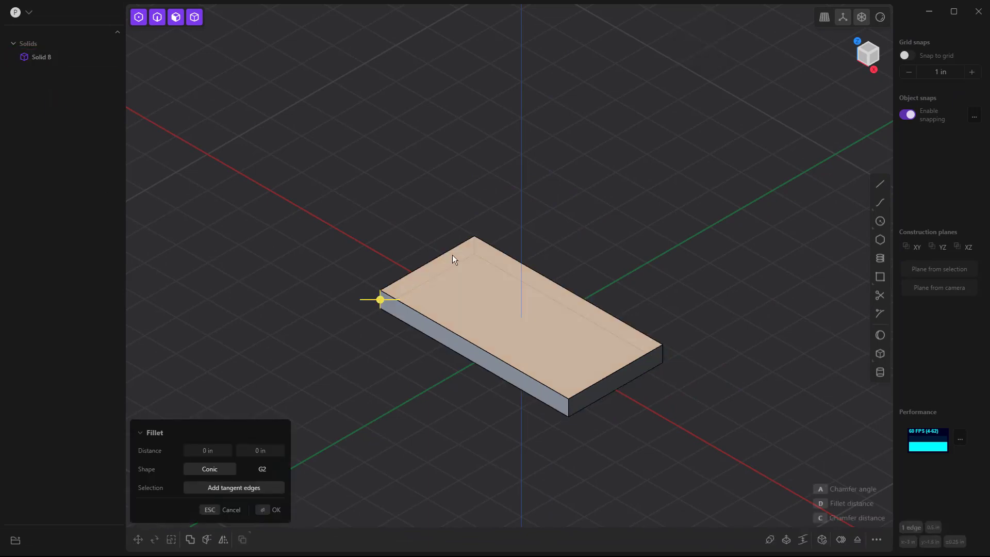
pyautogui.press('shift')
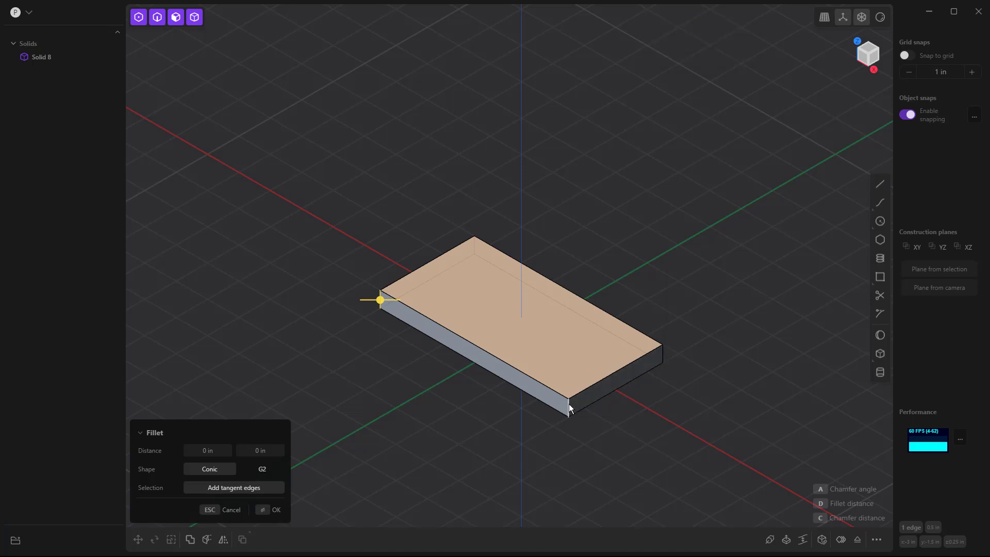
pyautogui.click(663, 354)
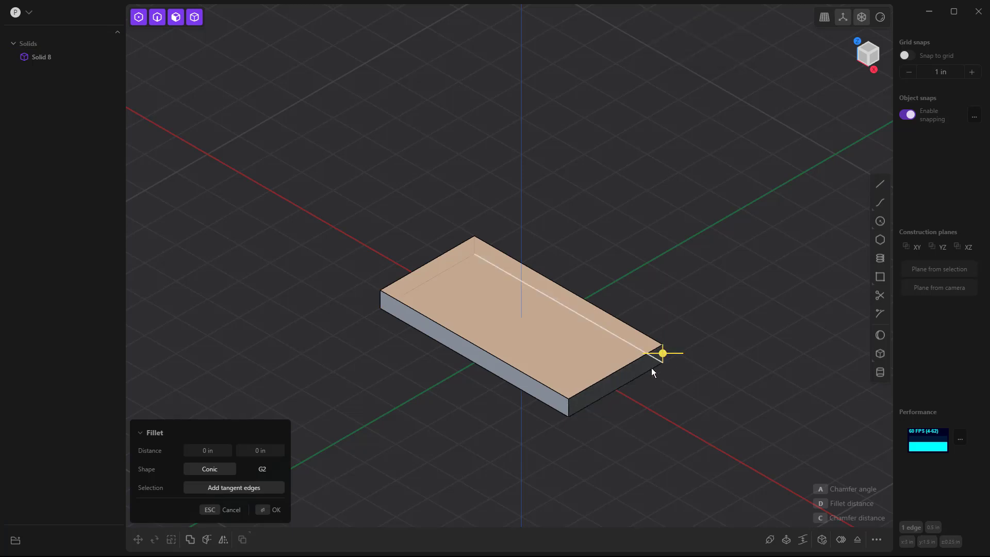
pyautogui.click(382, 299)
pyautogui.click(475, 246)
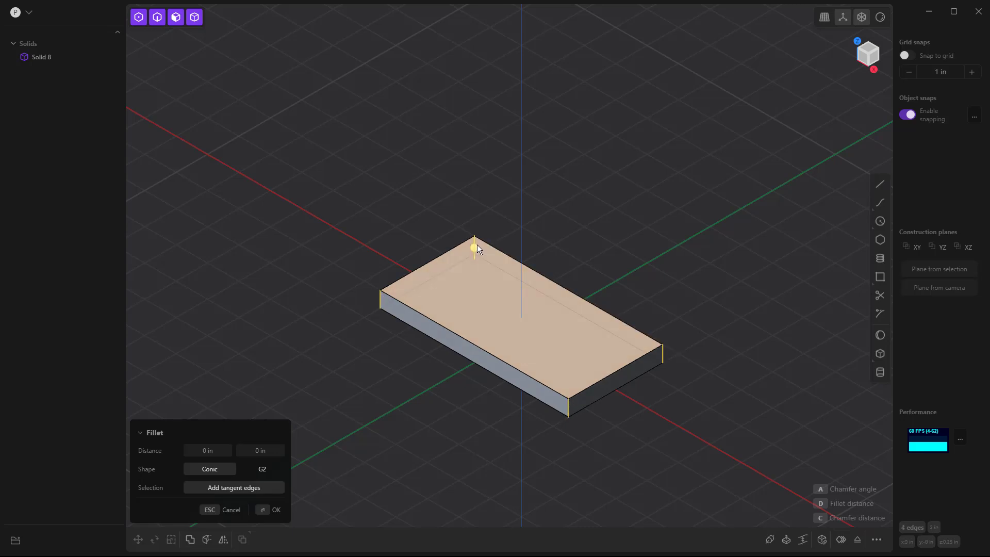
pyautogui.moveTo(478, 244); pyautogui.dragTo(476, 238)
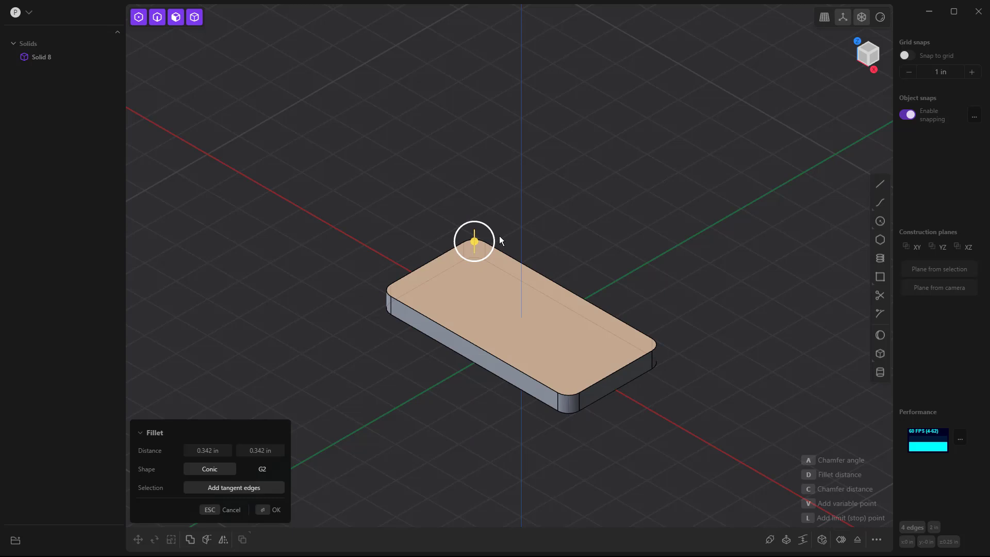
pyautogui.press('Return')
# Step: Fillet the slab's front top edge at 0.048 in
pyautogui.click(433, 319)
pyautogui.press('f')
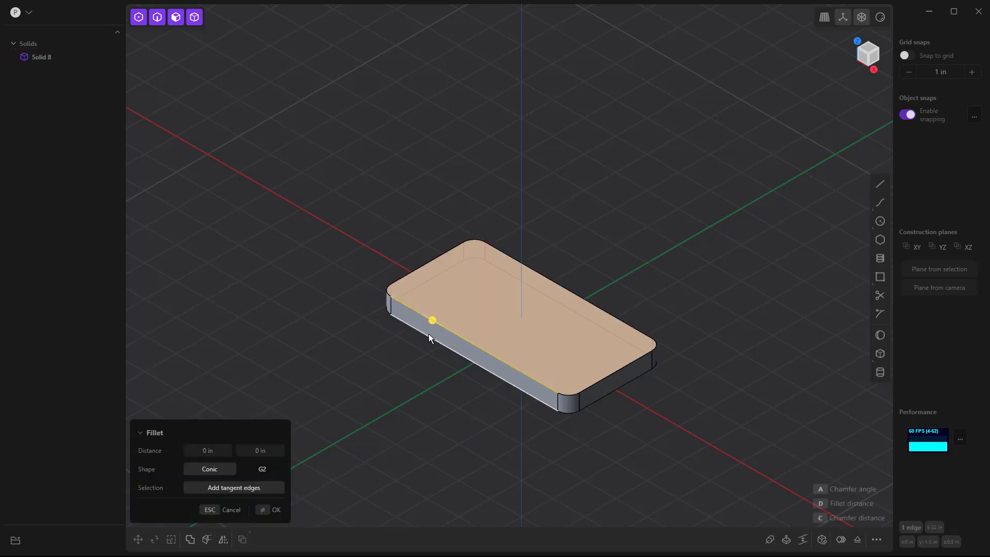
pyautogui.moveTo(429, 332); pyautogui.dragTo(426, 337)
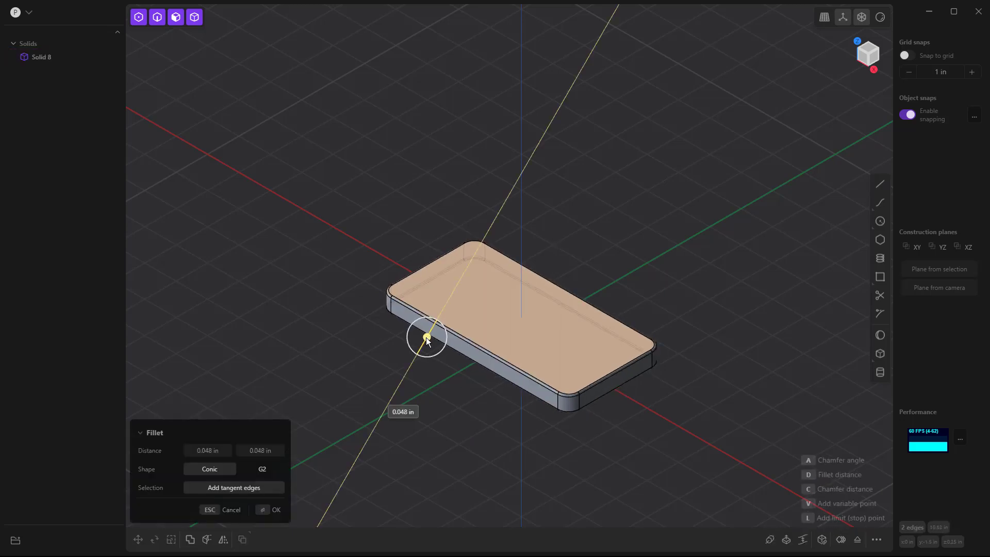
pyautogui.press('Return')
pyautogui.click(464, 296)
pyautogui.press('o')
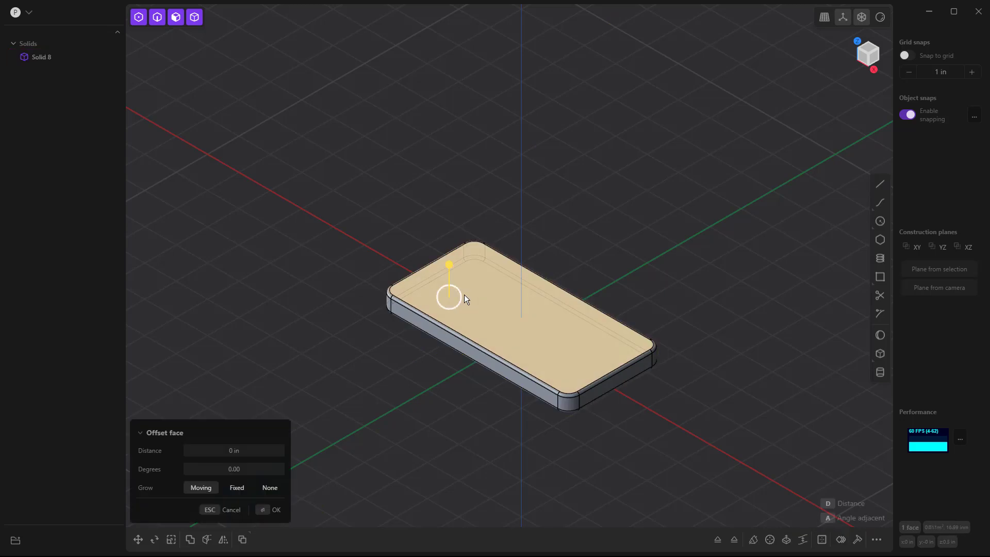
pyautogui.press('o')
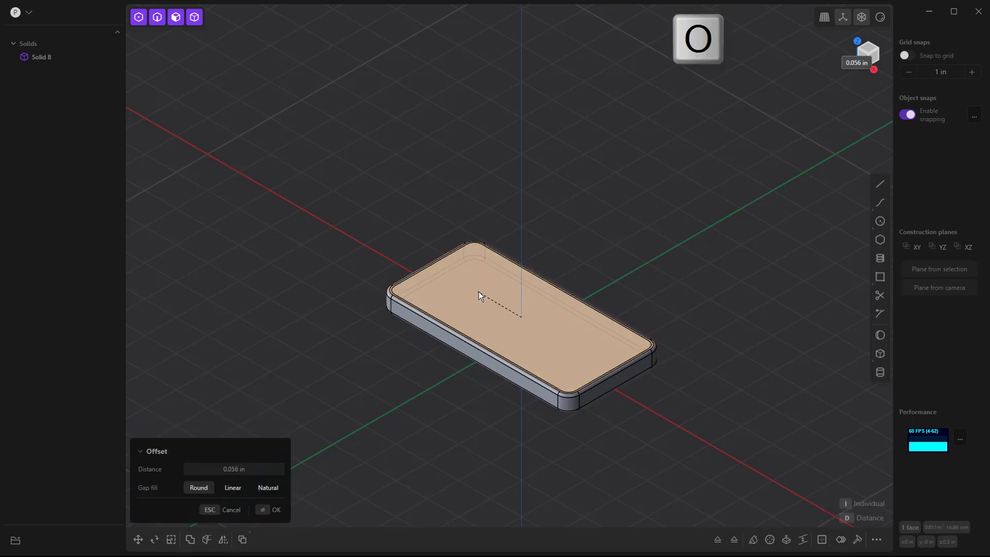
pyautogui.press('o')
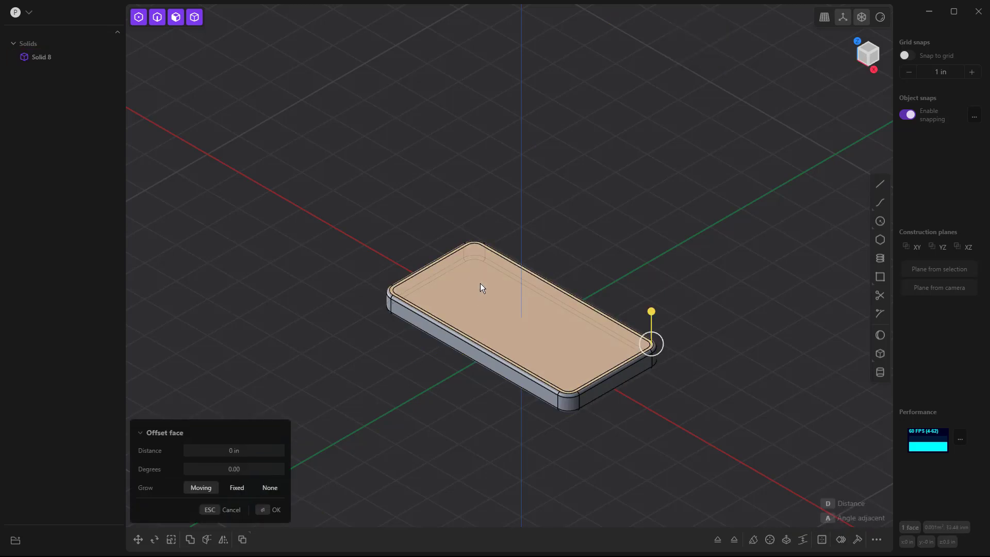
pyautogui.moveTo(480, 251); pyautogui.dragTo(647, 258)
pyautogui.press('Escape')
pyautogui.moveTo(649, 264)
pyautogui.mouseDown(button='middle')
pyautogui.moveTo(683, 268)
pyautogui.moveTo(688, 335)
pyautogui.moveTo(679, 296)
pyautogui.moveTo(619, 289)
pyautogui.moveTo(615, 264)
pyautogui.mouseUp(button='middle')
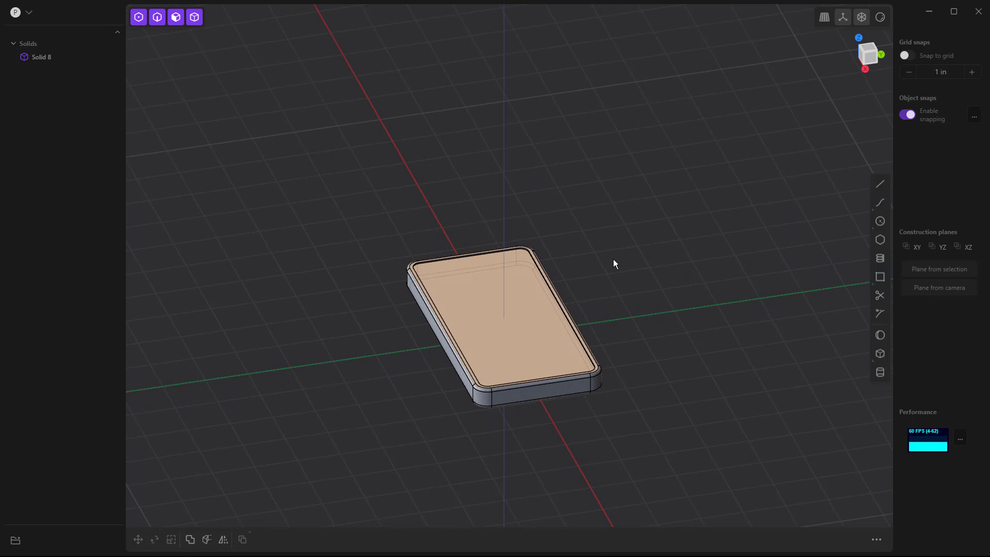
# Step: Switch to orthographic, select Solid 8 and view it from the right side
pyautogui.click(825, 17)
pyautogui.moveTo(699, 231); pyautogui.dragTo(698, 258, button='middle')
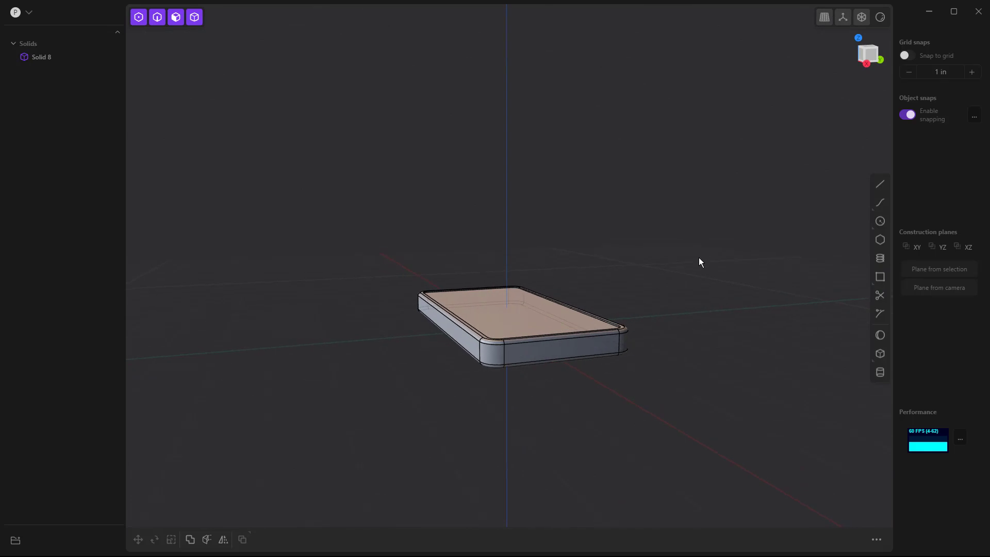
pyautogui.click(578, 348)
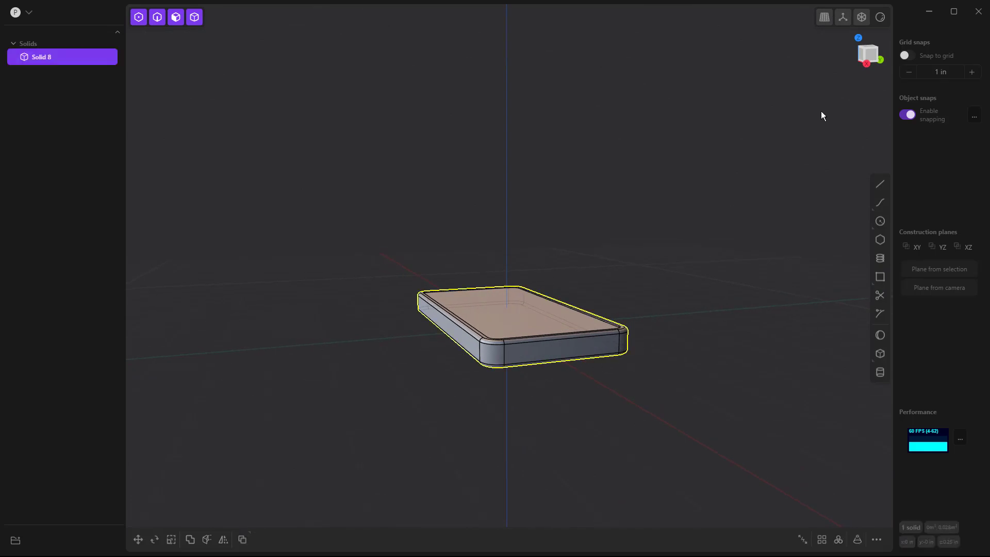
pyautogui.press('KP_3')
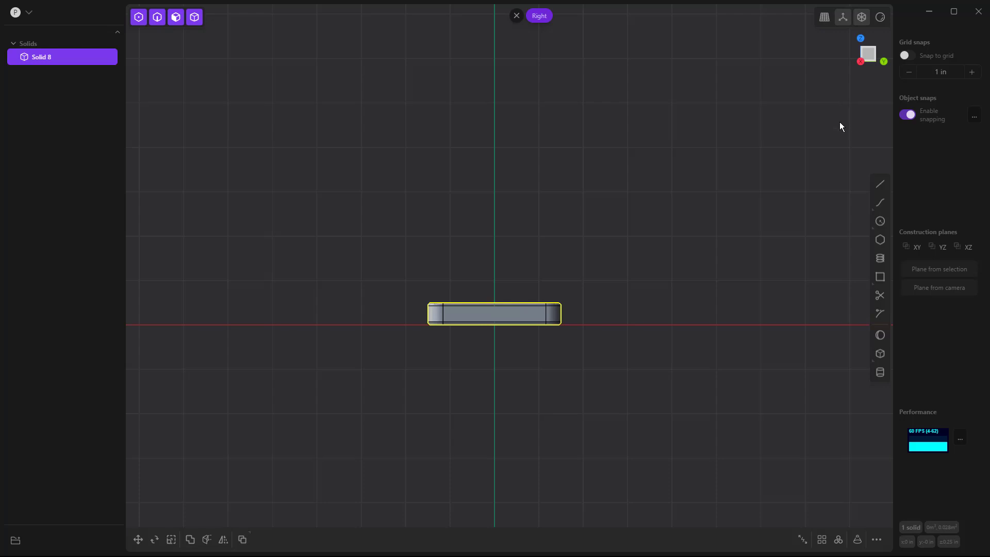
# Step: Rotate Solid 8 by 60° about the X axis
pyautogui.press('r')
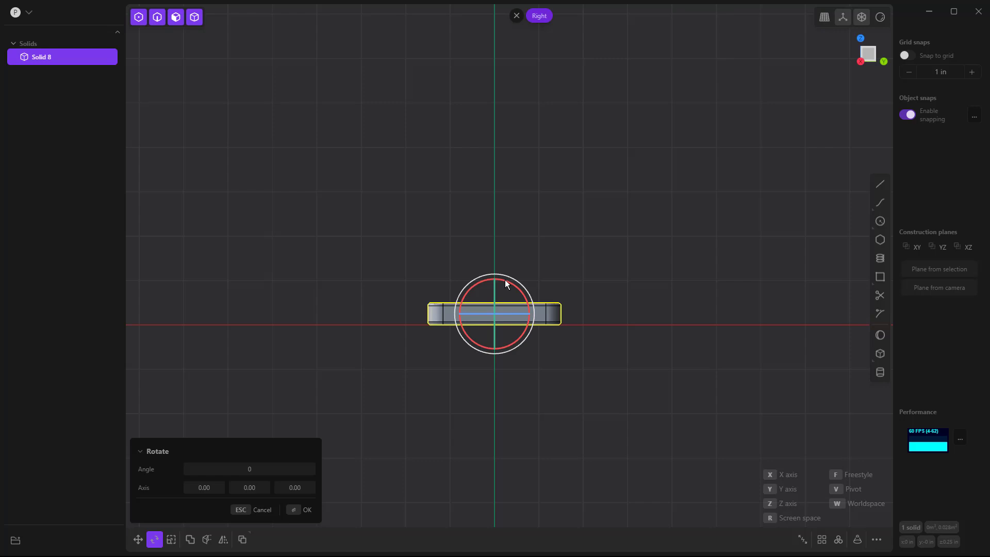
pyautogui.moveTo(505, 281); pyautogui.dragTo(476, 289)
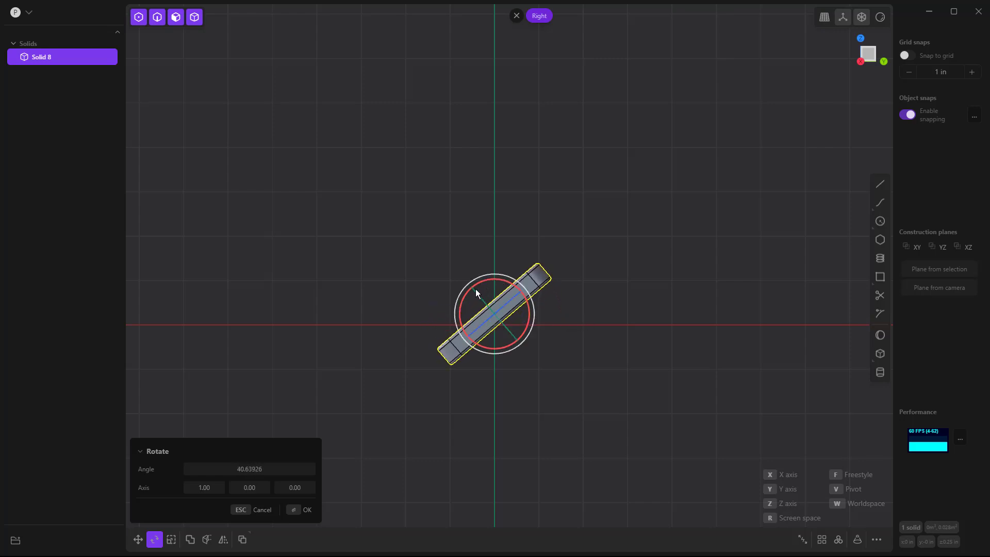
pyautogui.click(266, 468)
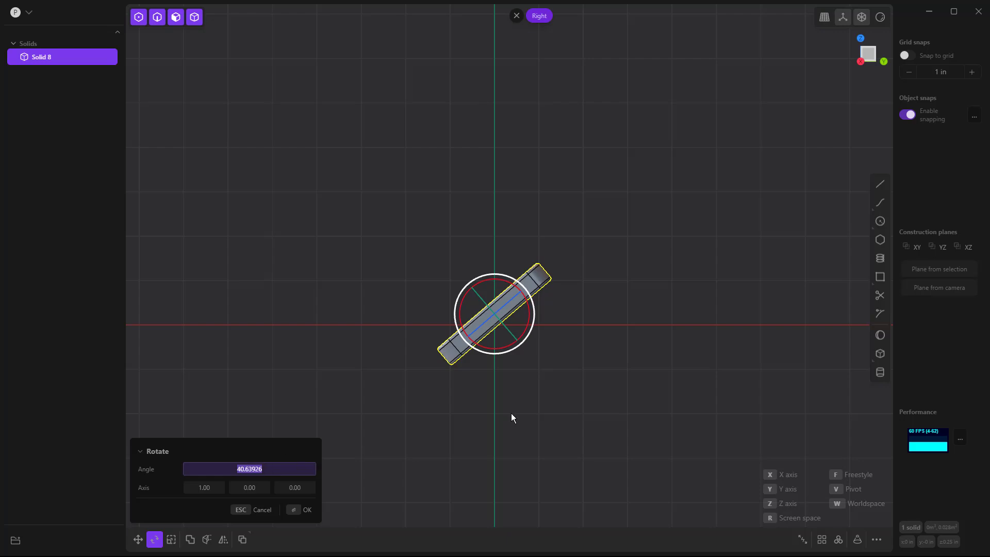
pyautogui.write('50')
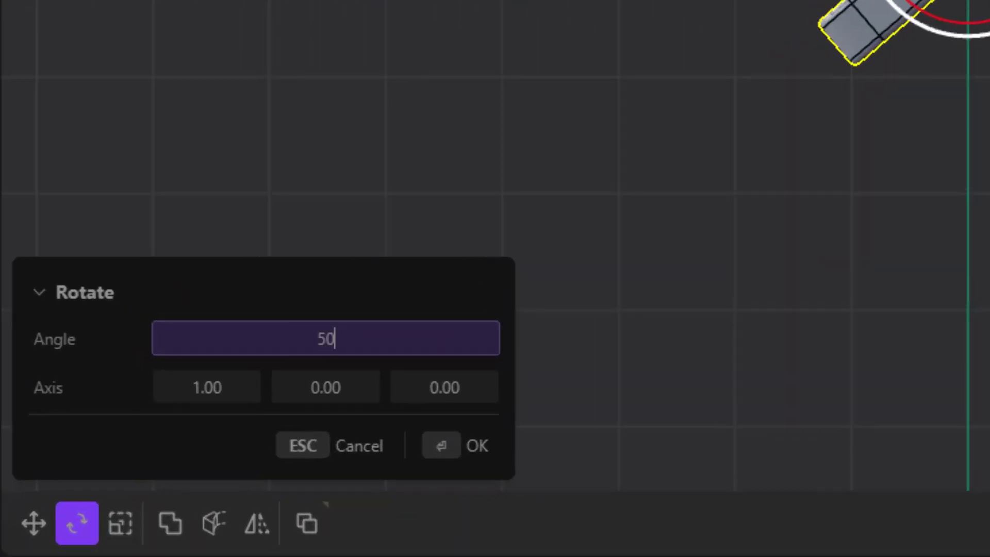
pyautogui.press('Return')
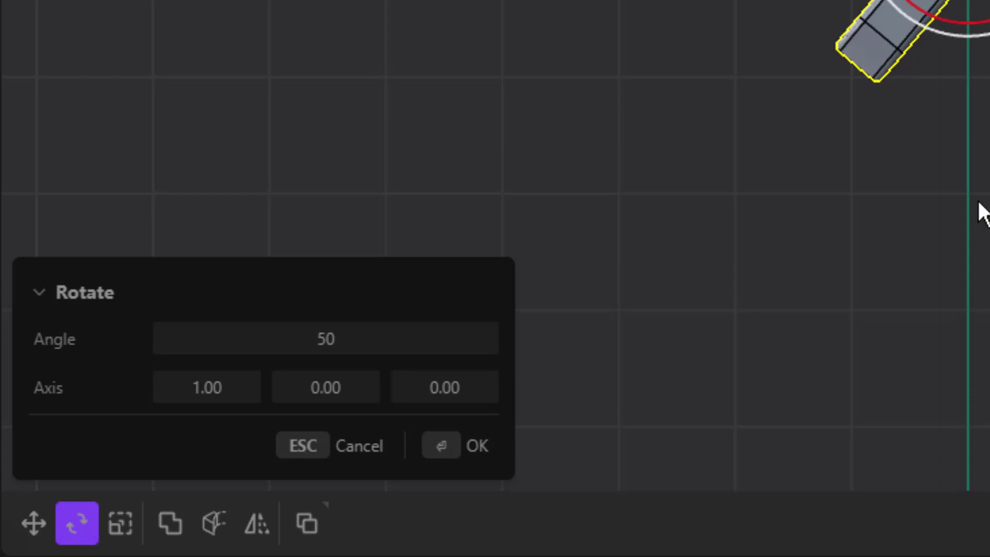
pyautogui.click(344, 346)
pyautogui.write('60')
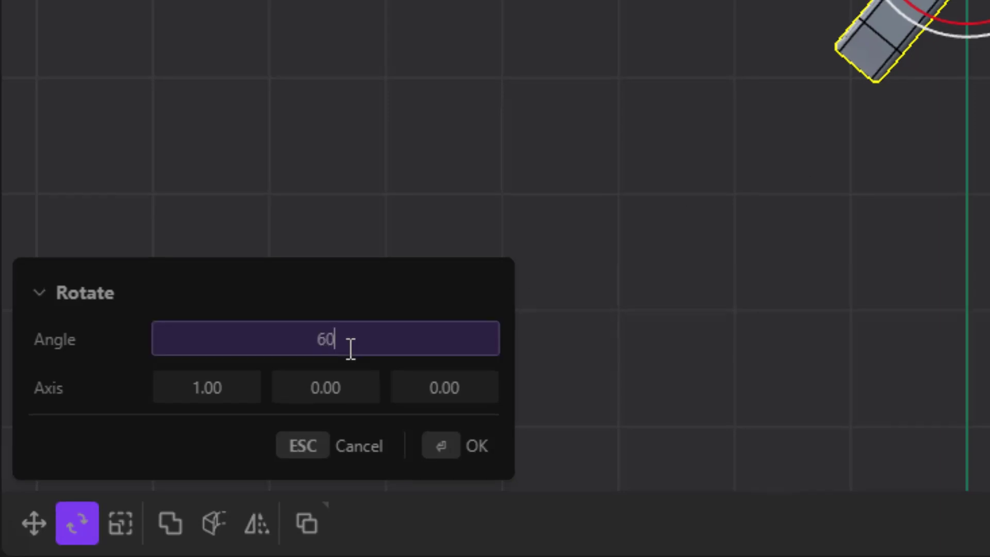
pyautogui.press('Return')
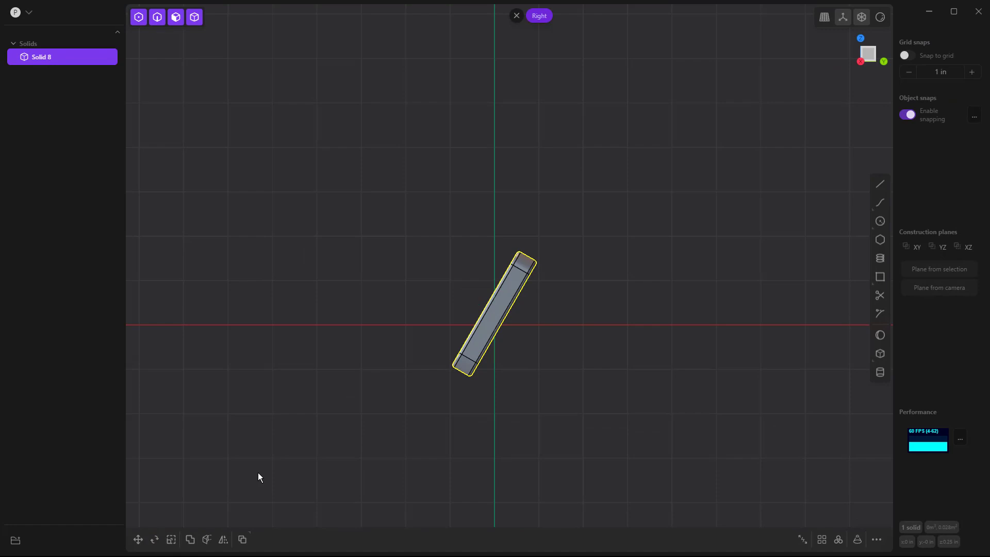
# Step: Move Solid 8 up 1.754 in along the Z axis, clear of the ground plane
pyautogui.press('g')
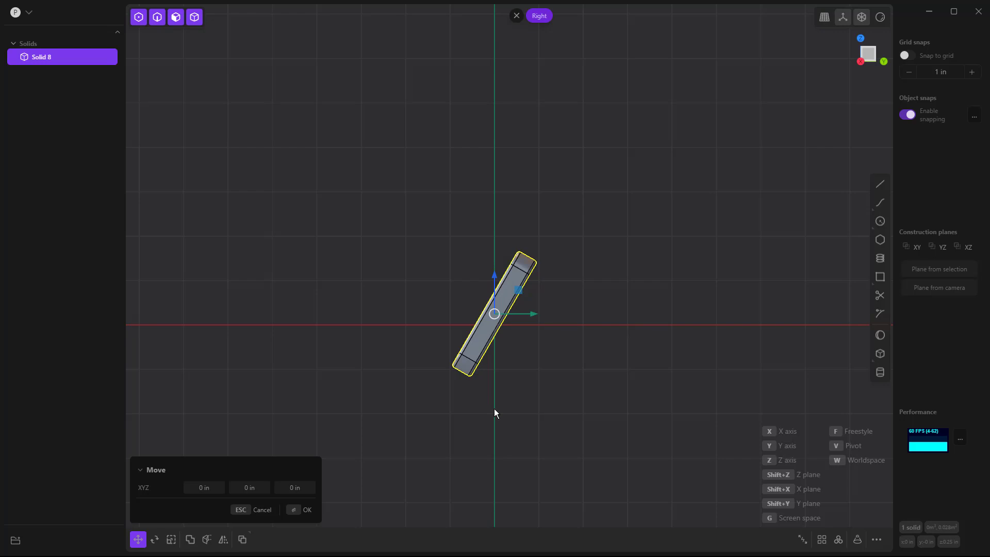
pyautogui.press('z')
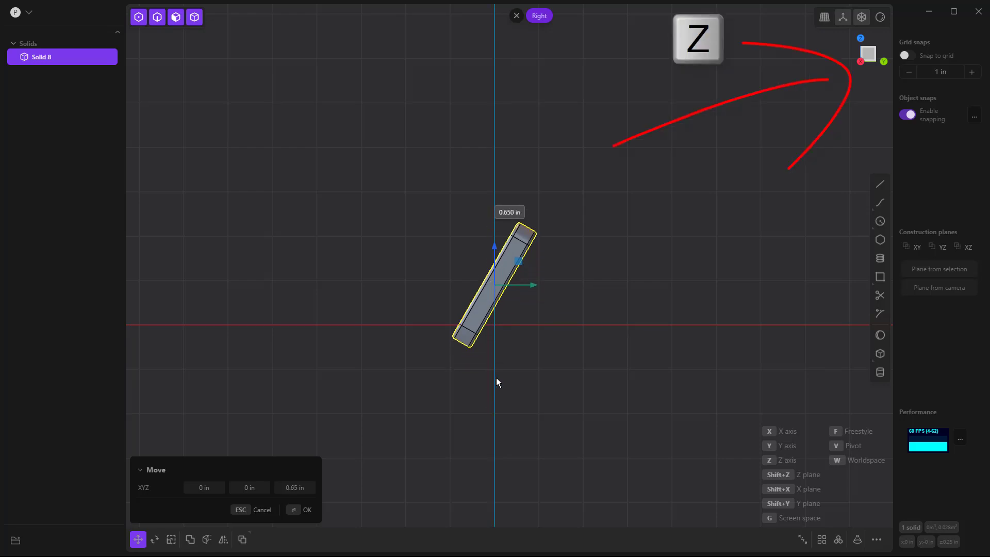
pyautogui.click(502, 331)
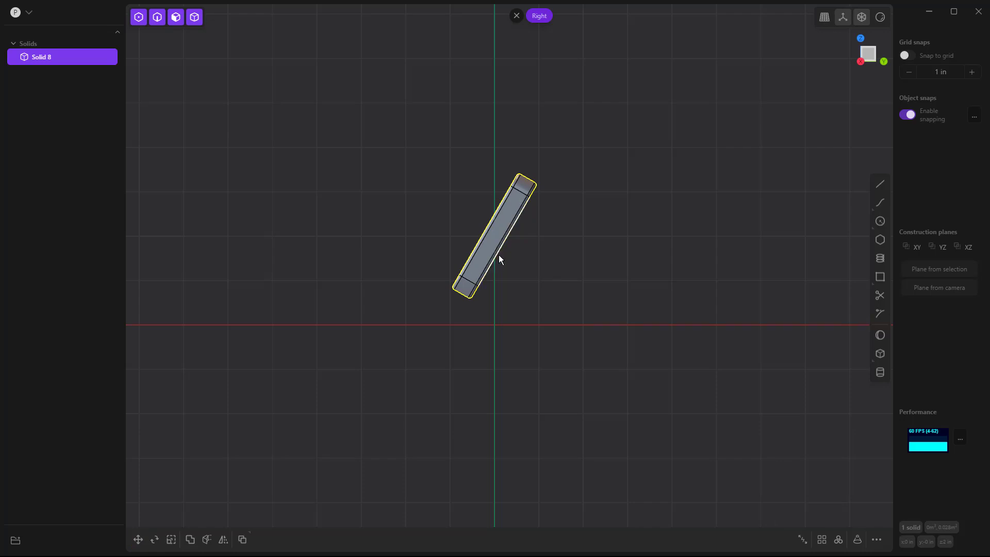
# Step: Draw a three-segment line from the red axis, under the slab's lower end and parallel to its back
pyautogui.scroll(5, 503, 239)
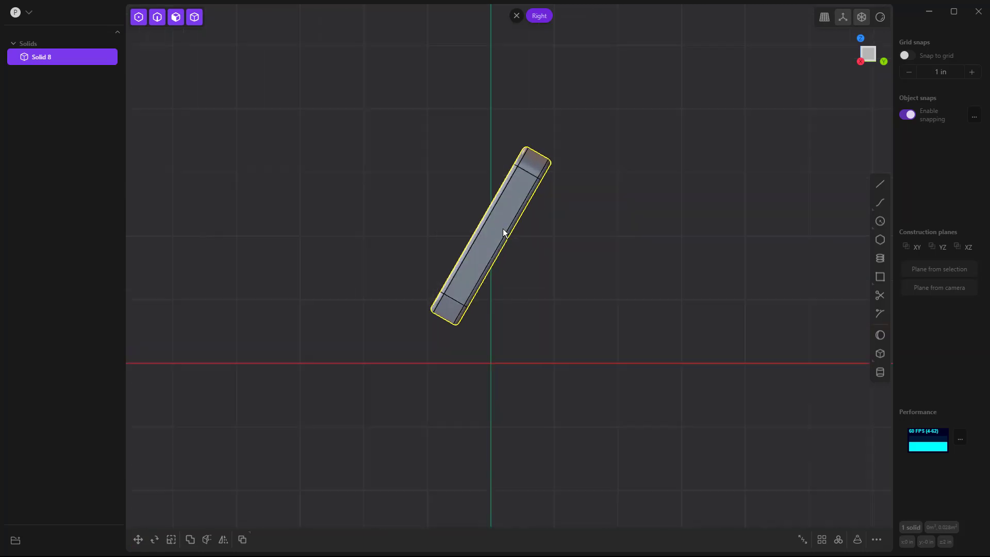
pyautogui.click(881, 185)
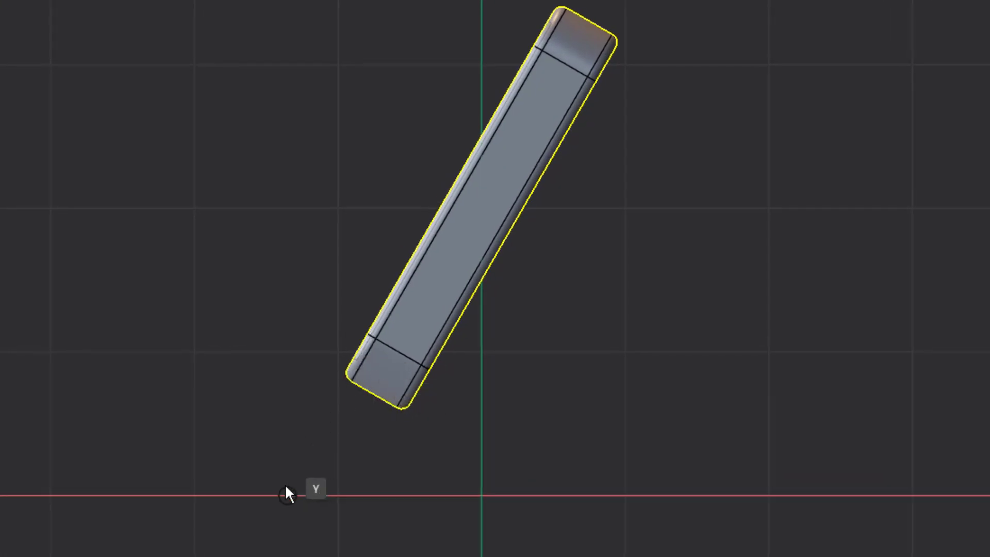
pyautogui.click(259, 495)
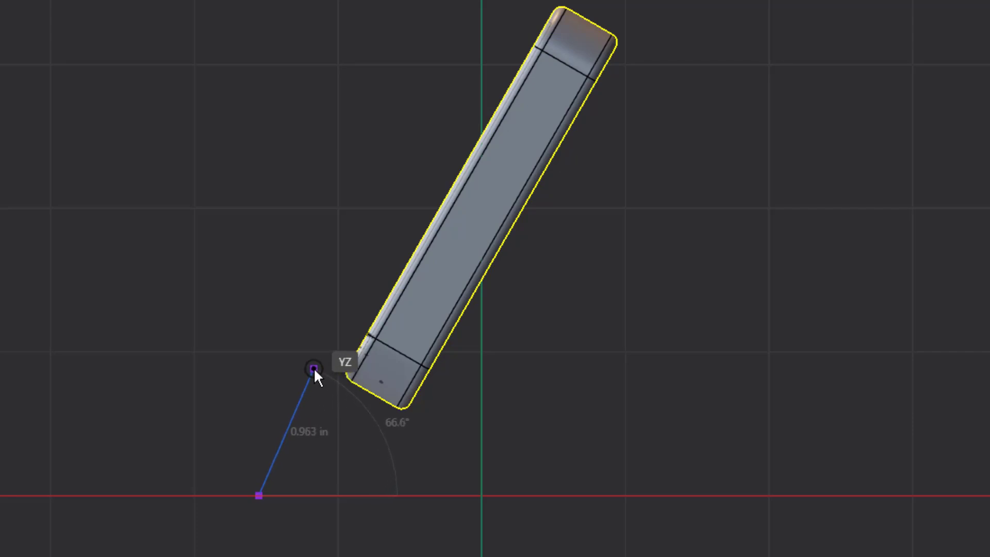
pyautogui.click(315, 365)
pyautogui.scroll(2, 342, 383)
pyautogui.scroll(1, 345, 388)
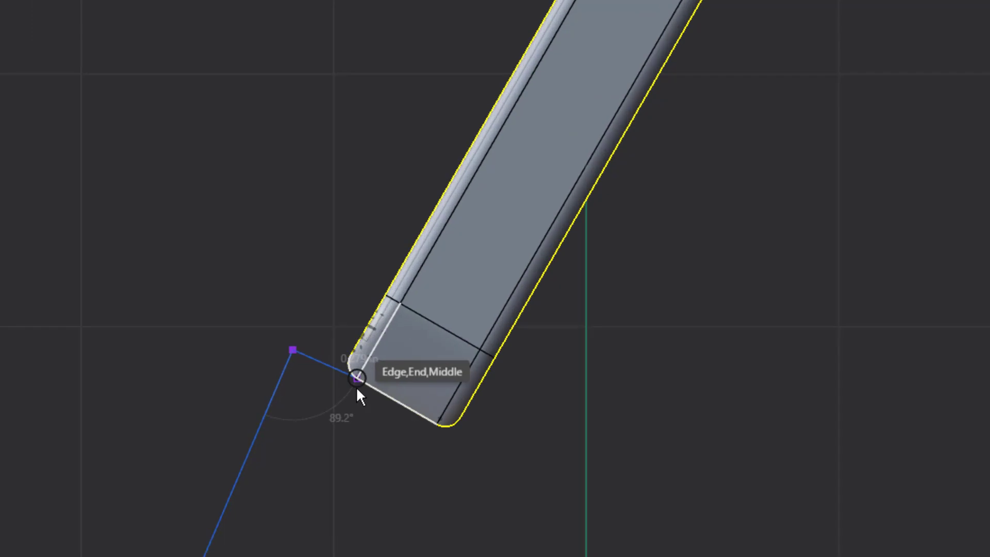
pyautogui.press('shift')
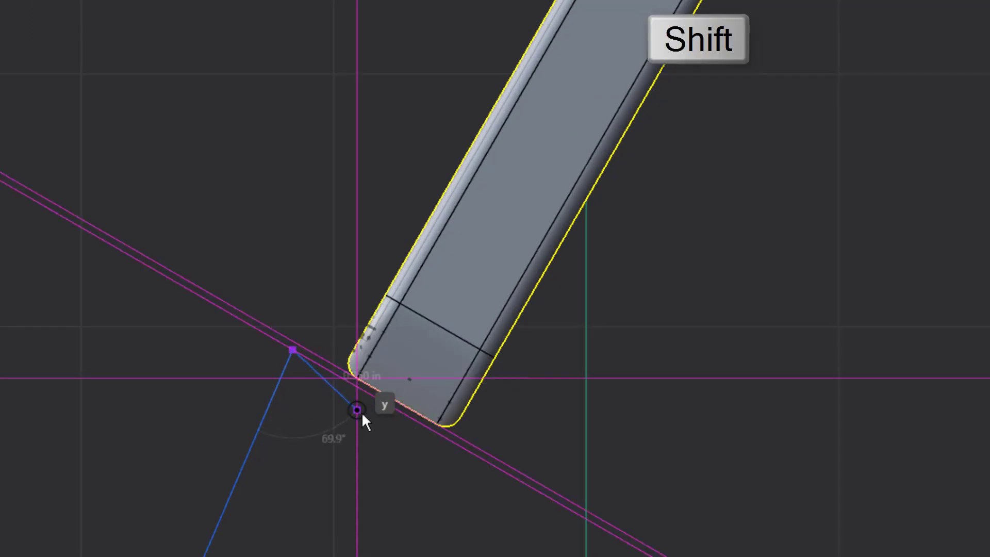
pyautogui.click(467, 449)
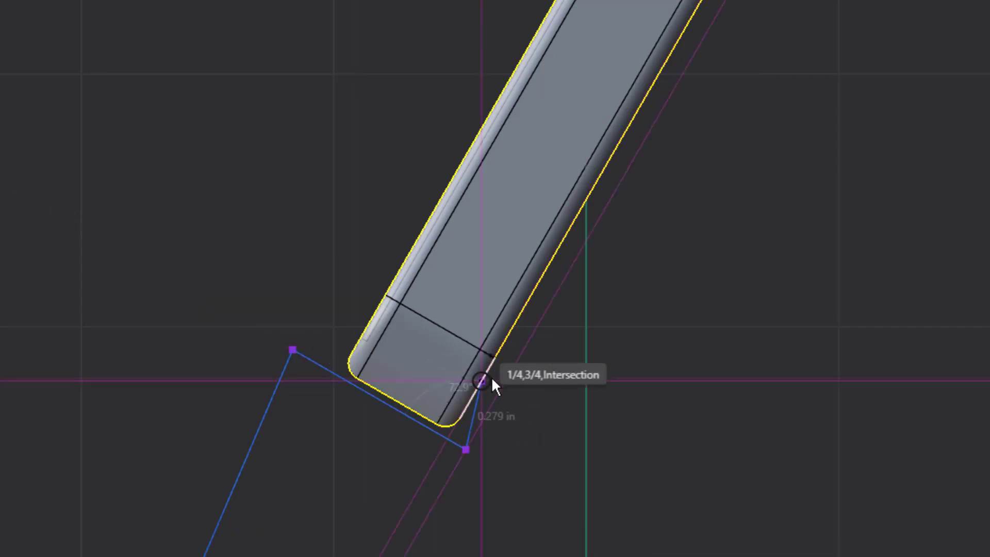
pyautogui.press('shift')
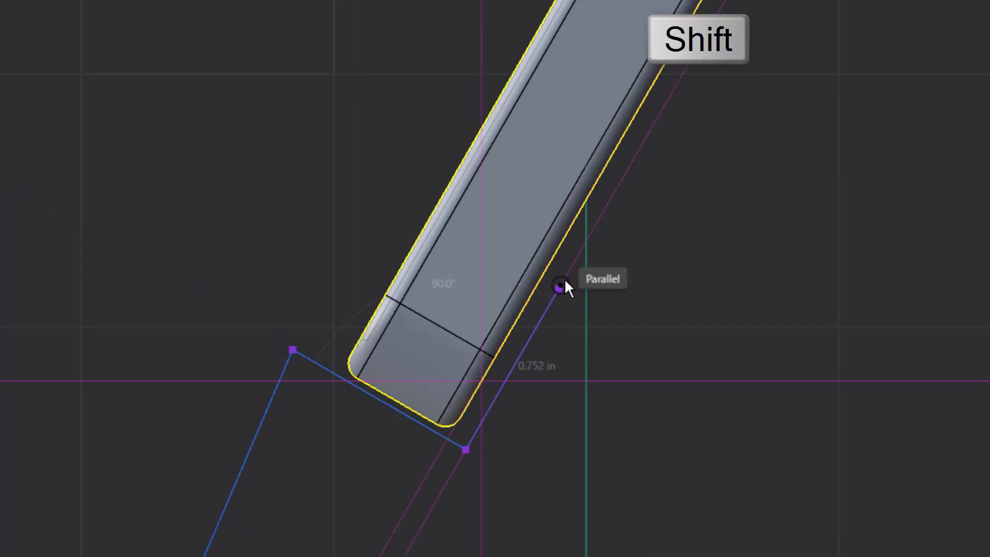
pyautogui.click(677, 82)
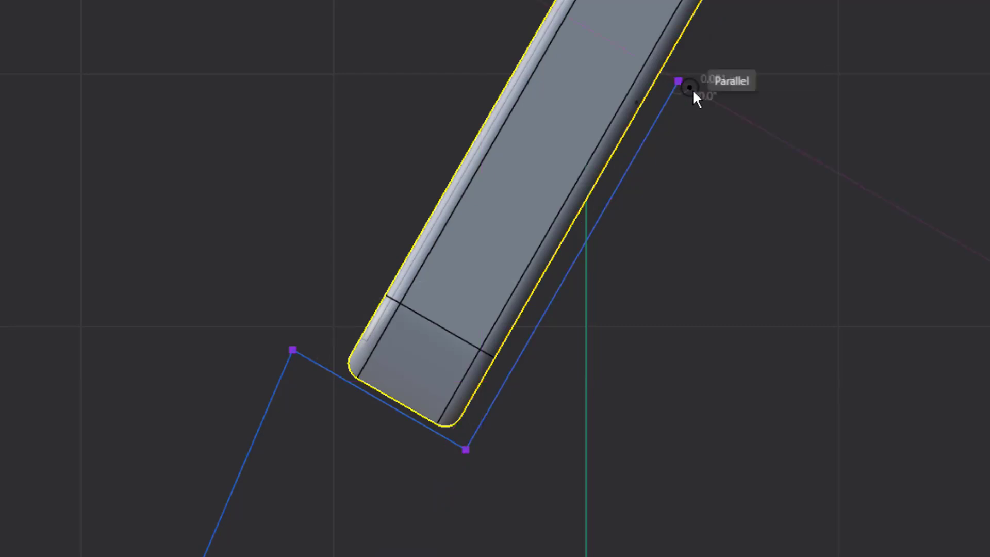
pyautogui.press('Escape')
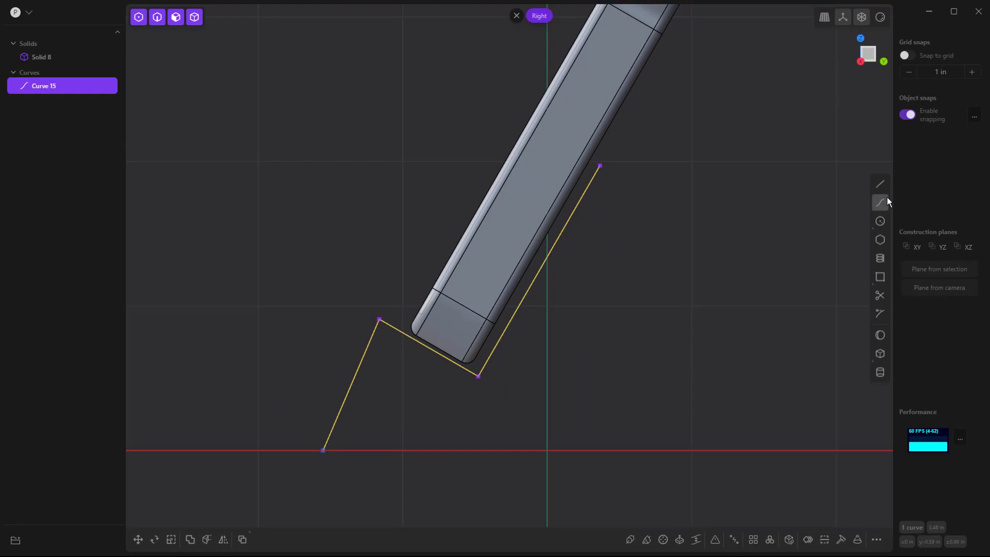
# Step: Draw a base line along the ground axis from the curve's first point
pyautogui.click(880, 184)
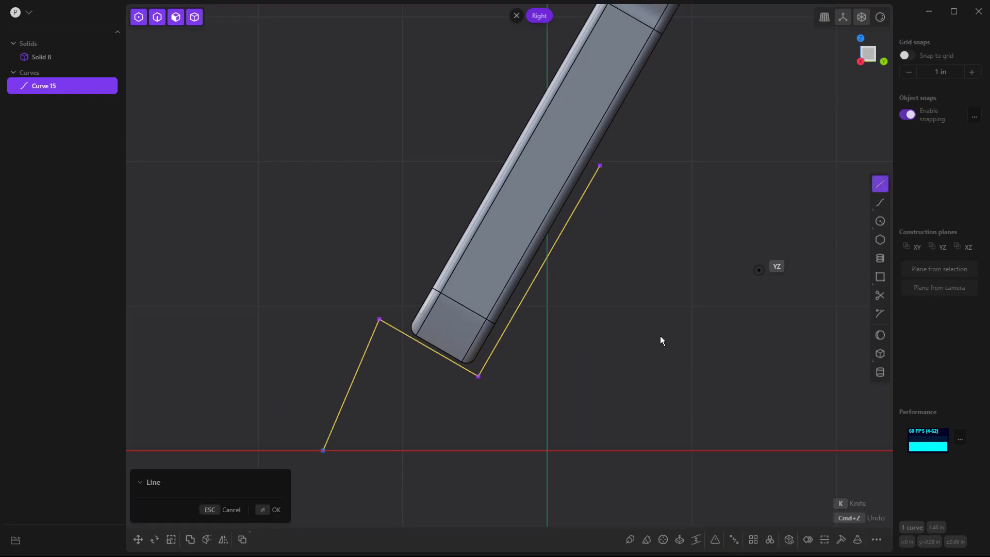
pyautogui.click(330, 453)
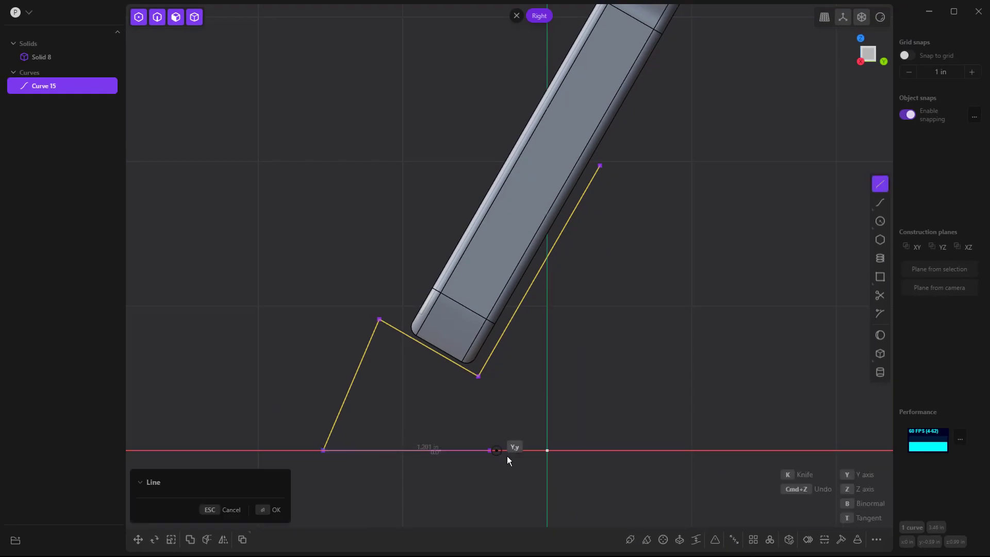
pyautogui.click(658, 451)
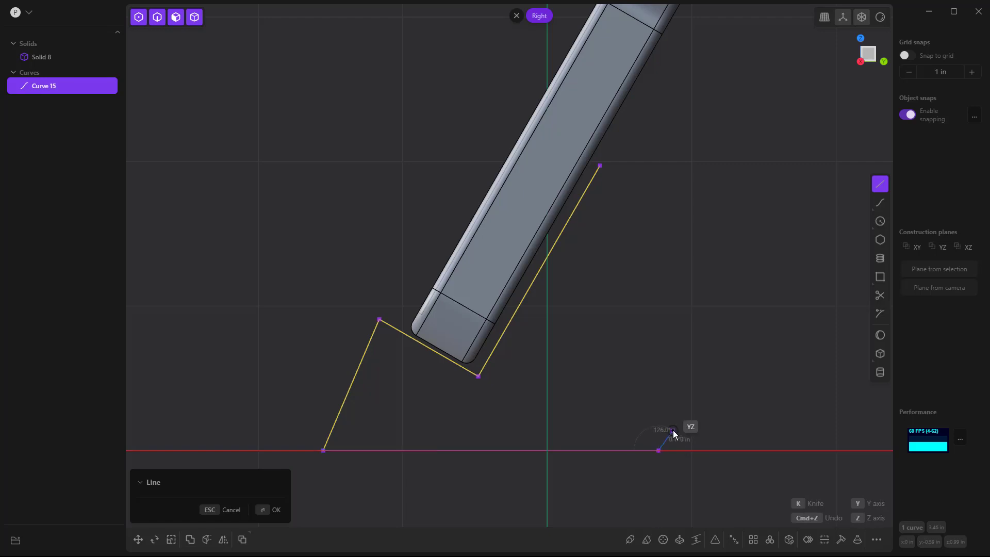
pyautogui.press('Return')
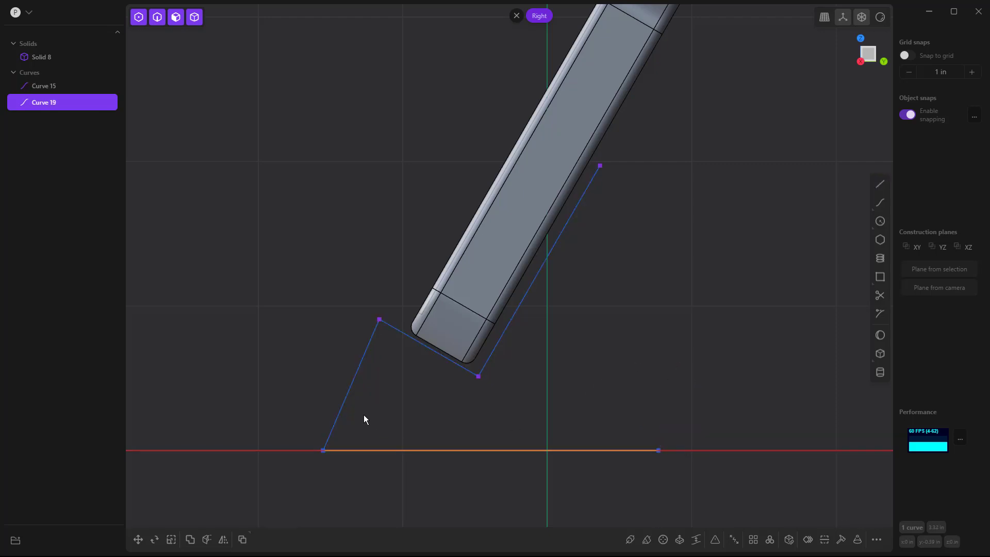
# Step: Join the base line with the angled profile into Curve 19 and fillet its bends
pyautogui.click(352, 385)
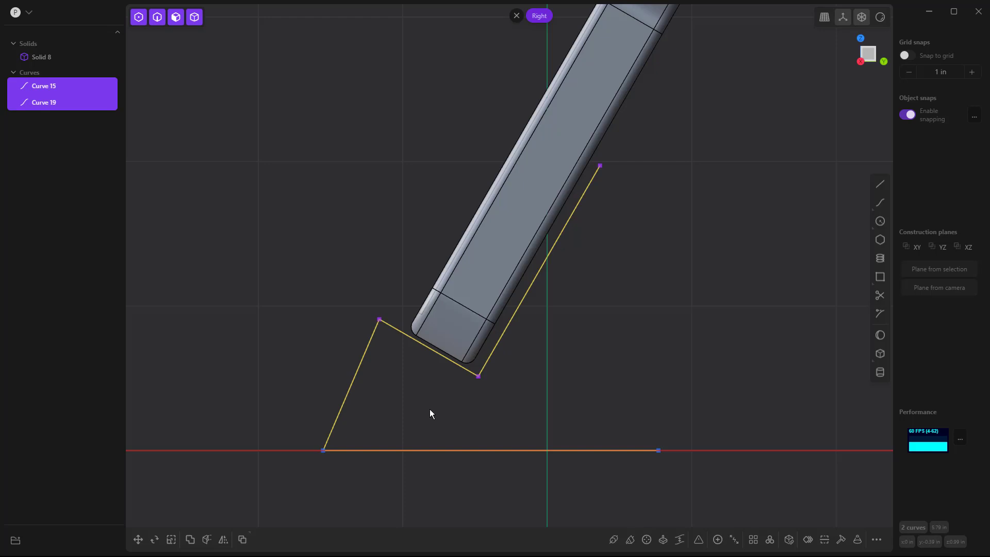
pyautogui.press('j')
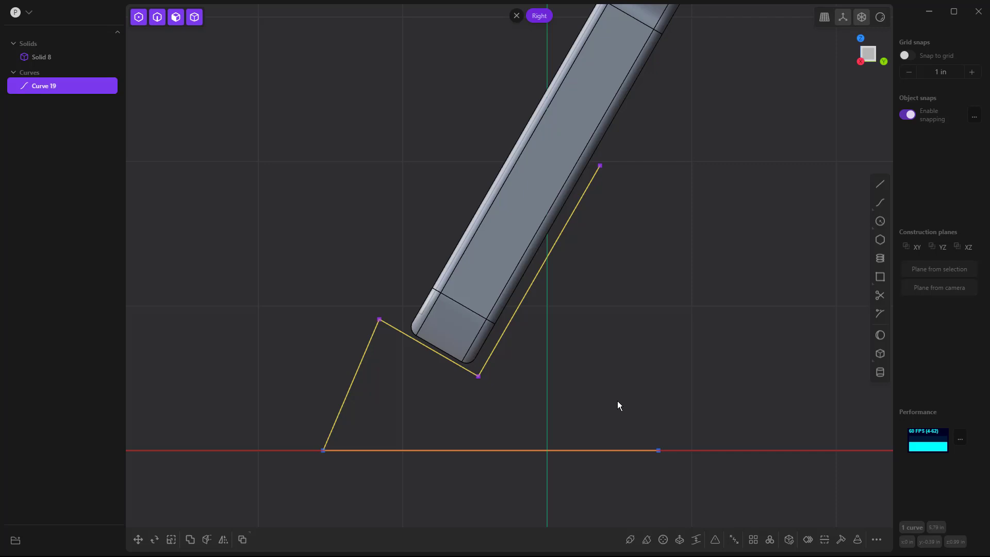
pyautogui.press('b')
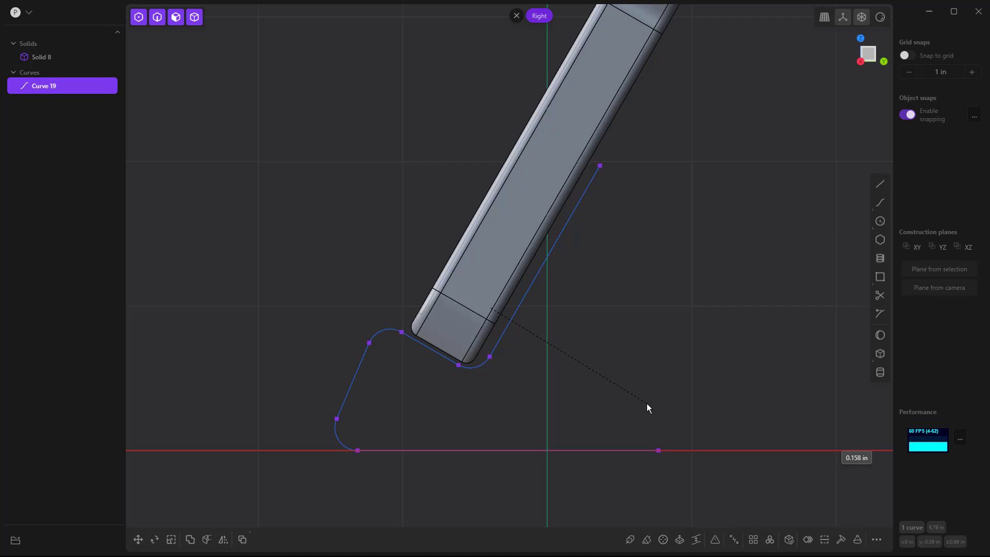
pyautogui.click(648, 405)
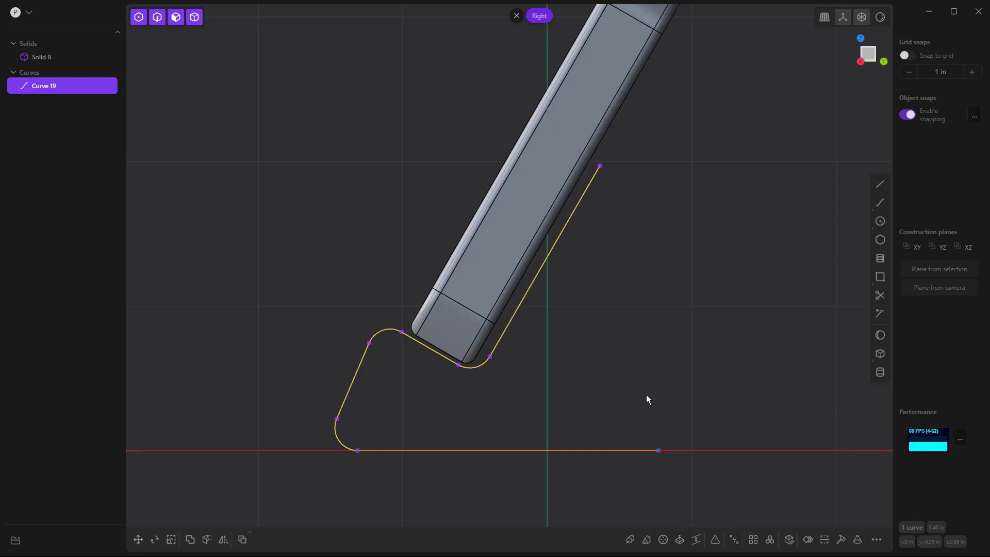
# Step: Offset the stand profile by -0.125 in to create the inner Curve 37
pyautogui.press('o')
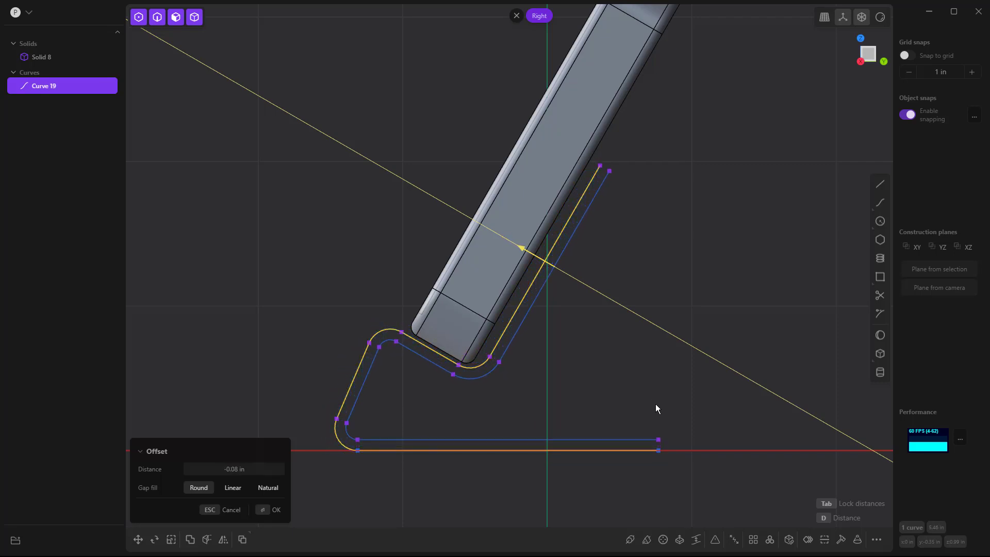
pyautogui.click(250, 469)
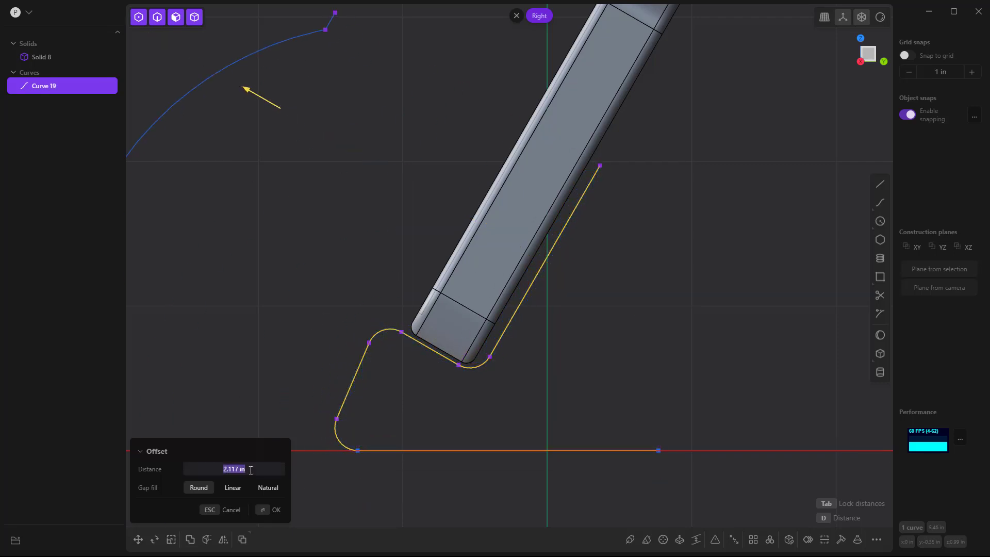
pyautogui.press('BackSpace')
pyautogui.write('-0.125')
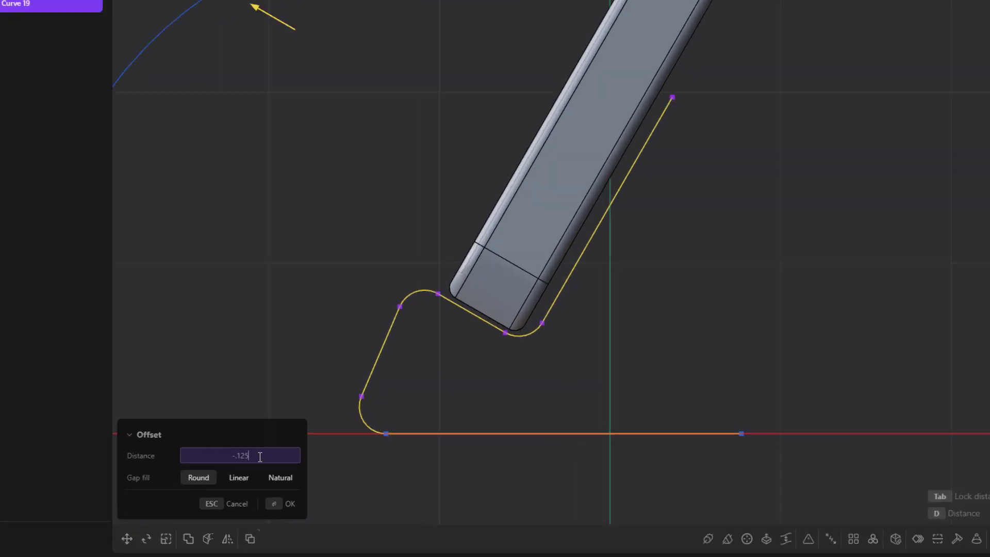
pyautogui.press('Return')
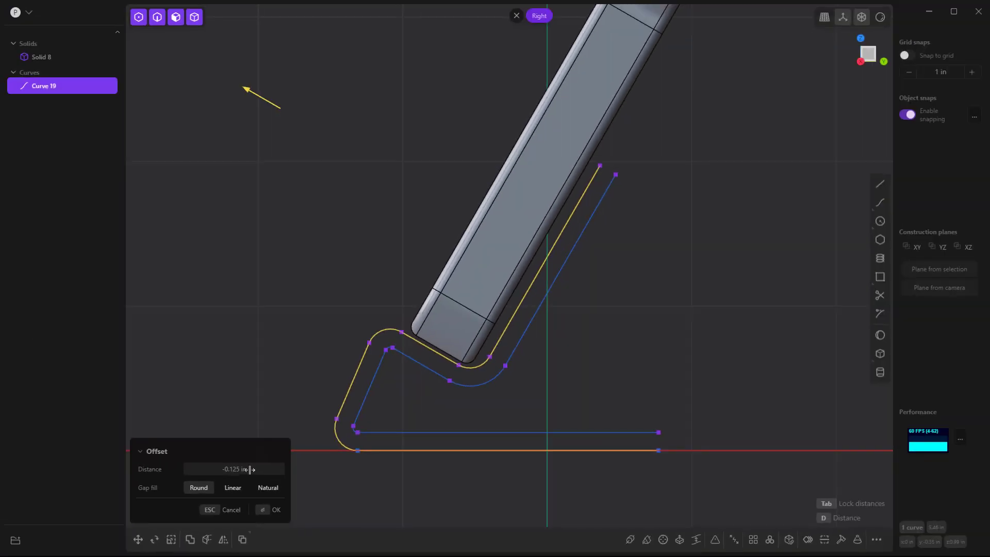
pyautogui.press('Return')
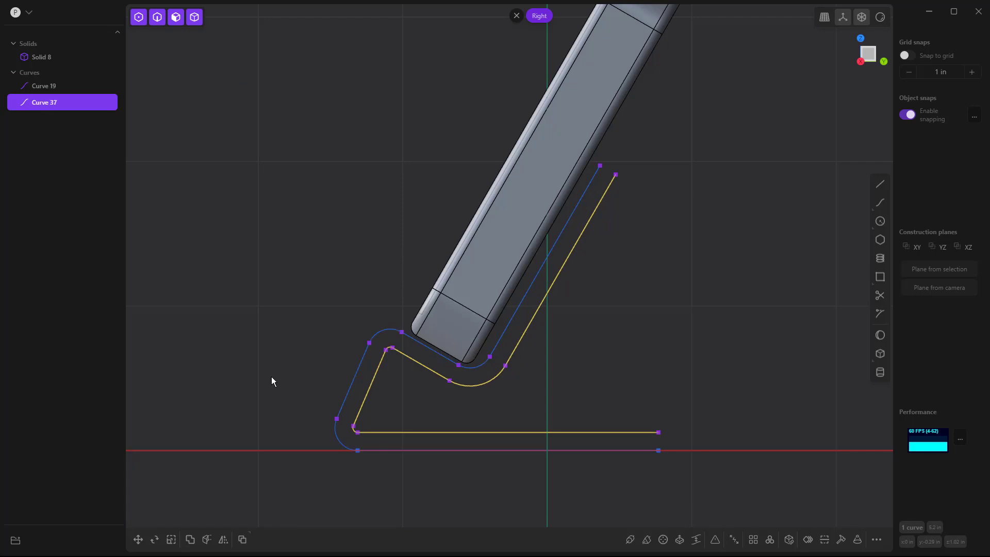
# Step: Cap the top ends of the inner and outer profiles with a short line
pyautogui.click(880, 184)
pyautogui.click(616, 175)
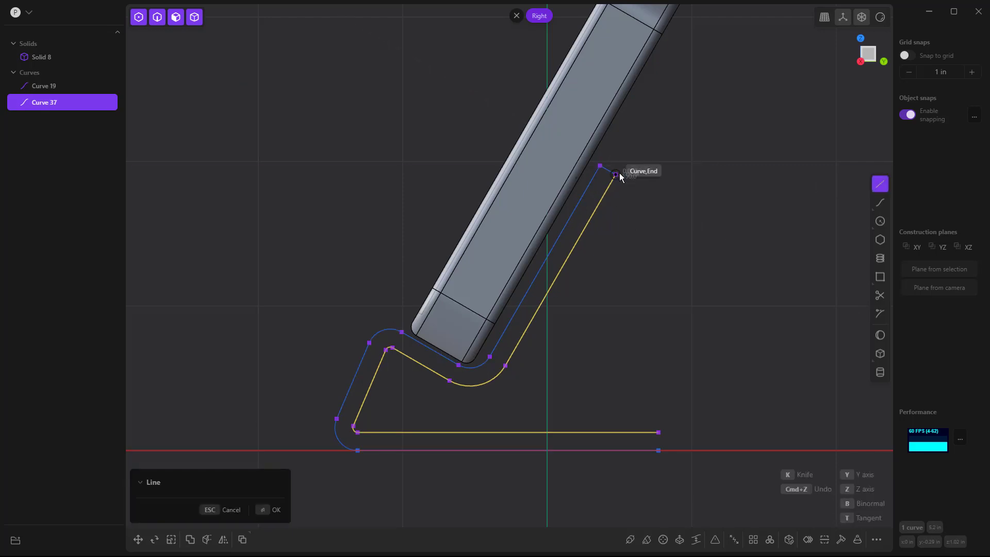
pyautogui.press('Return')
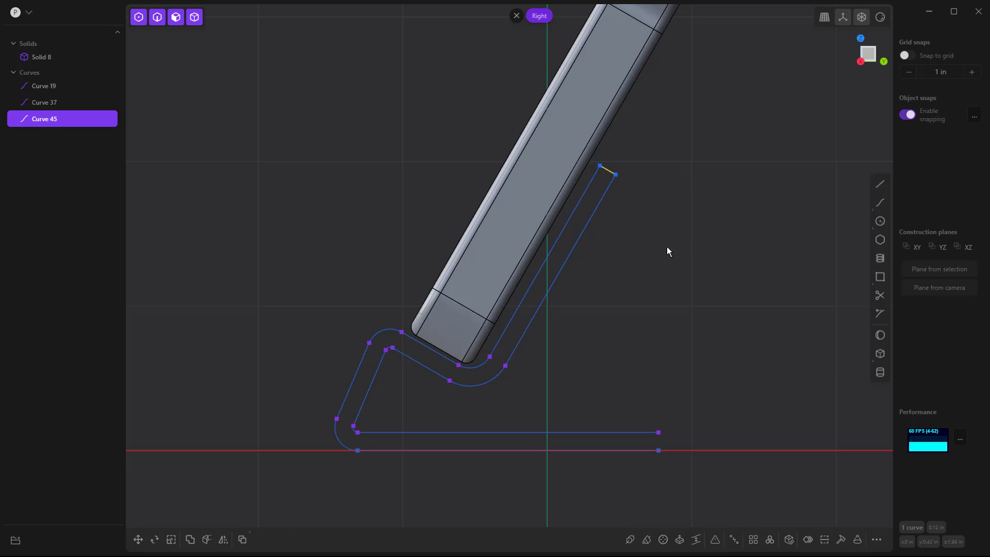
# Step: Cap the base ends with a short line, closing the stand outline
pyautogui.write('f')
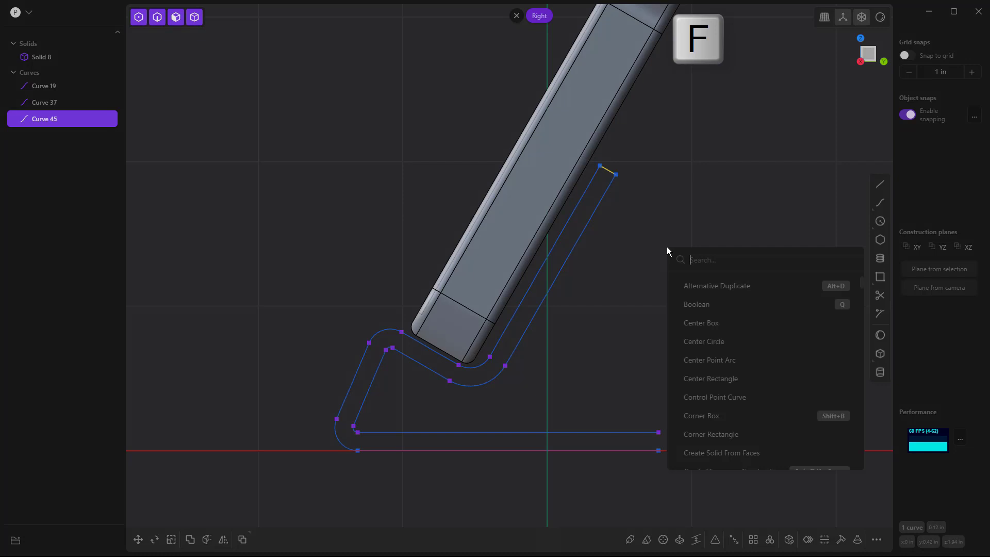
pyautogui.write('rep')
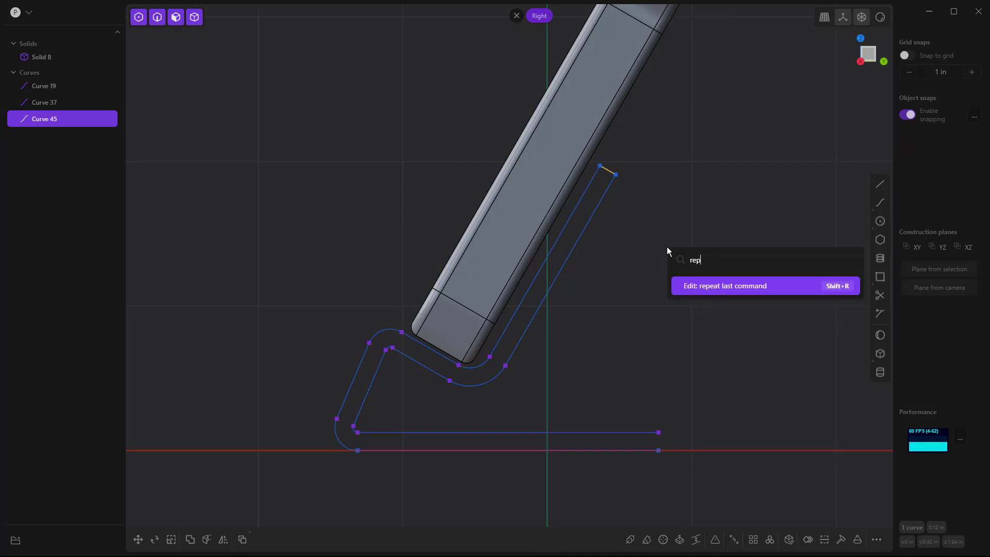
pyautogui.hotkey('shift', 'r')
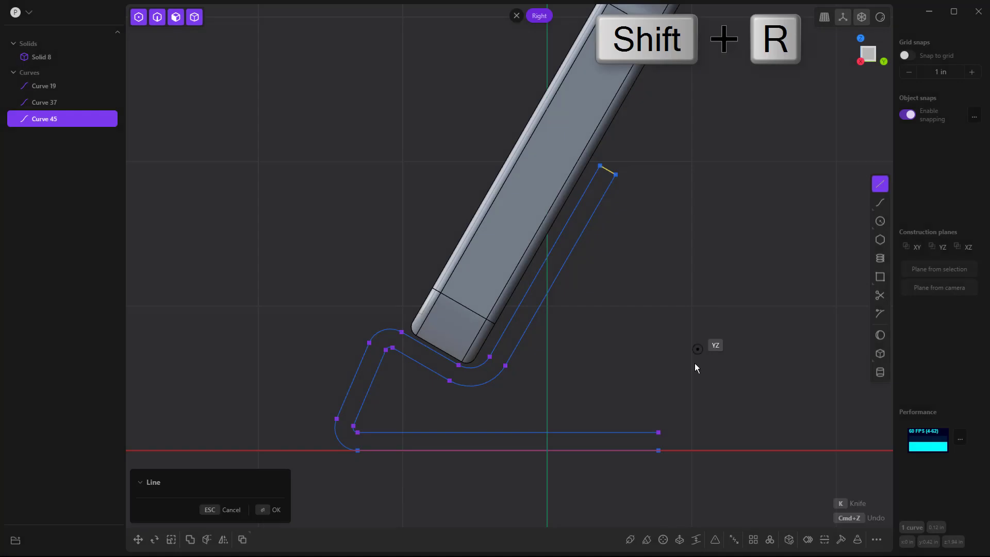
pyautogui.click(658, 433)
pyautogui.click(659, 451)
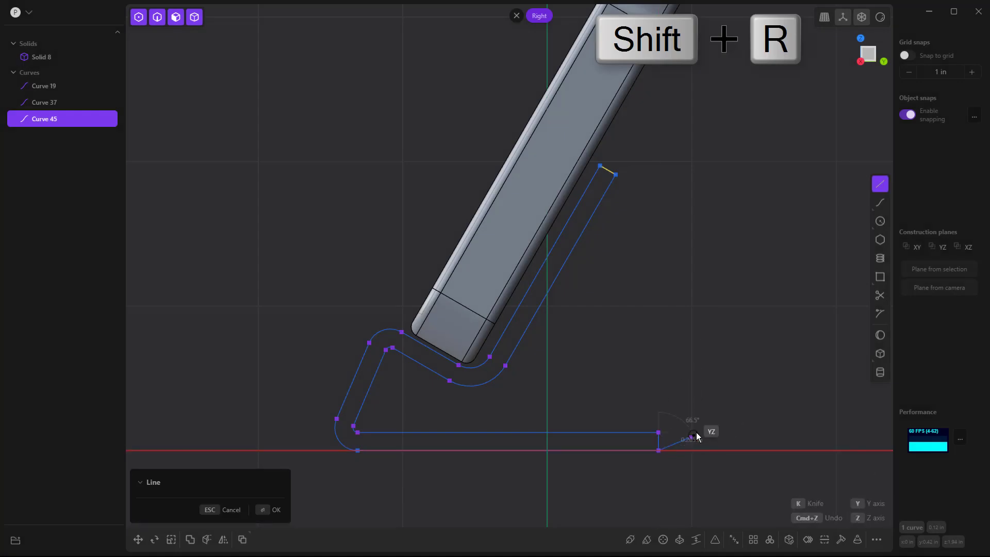
pyautogui.press('Return')
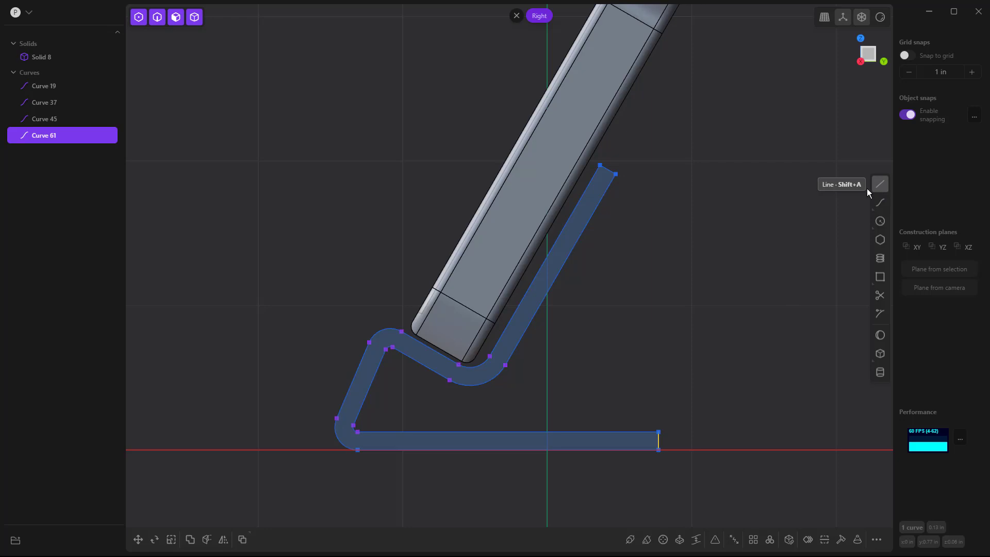
# Step: Select the four outline curves (19, 37, 45, 61) and join them into one profile
pyautogui.click(642, 430)
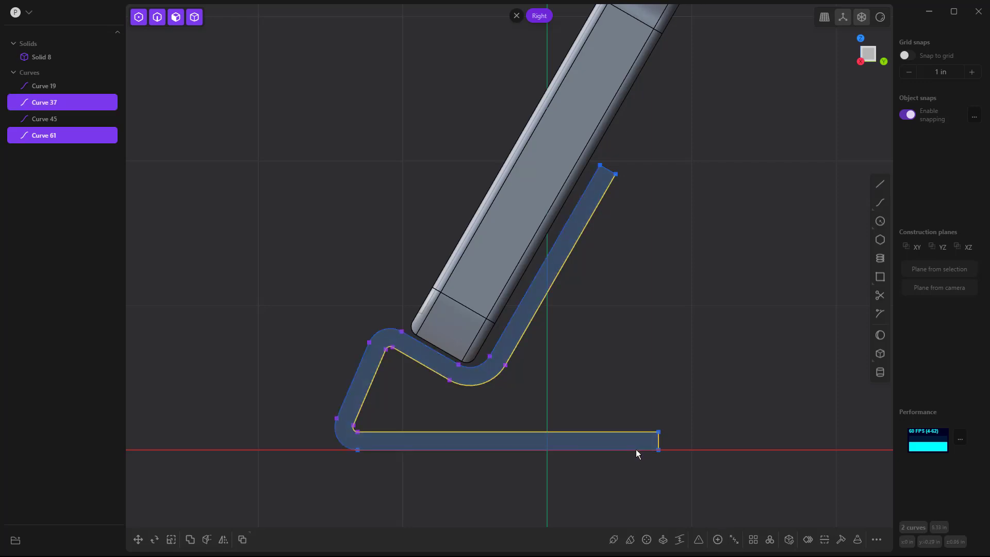
pyautogui.click(636, 450)
pyautogui.click(608, 170)
pyautogui.press('j')
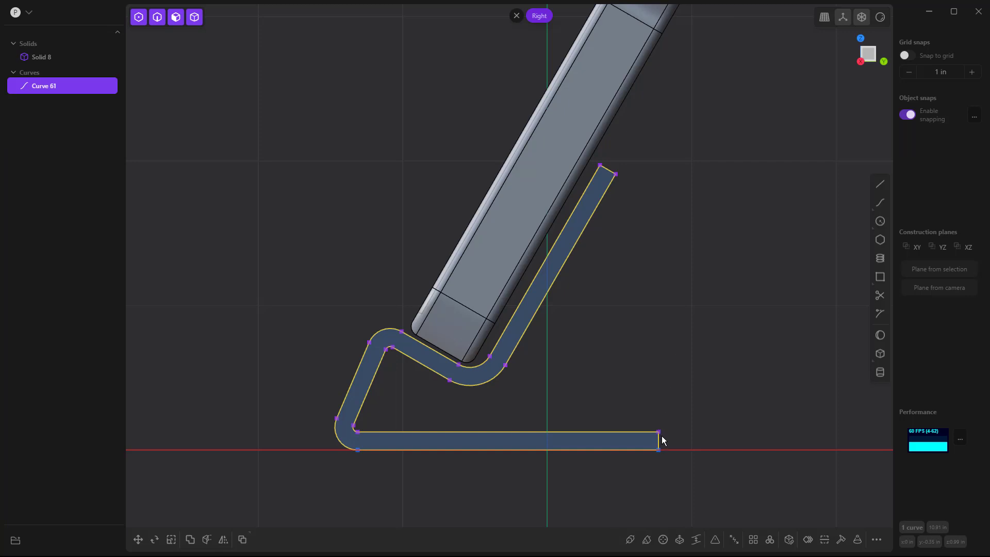
# Step: Round the outline's open-end corners with a small fillet of about 0.044 in
pyautogui.press('b')
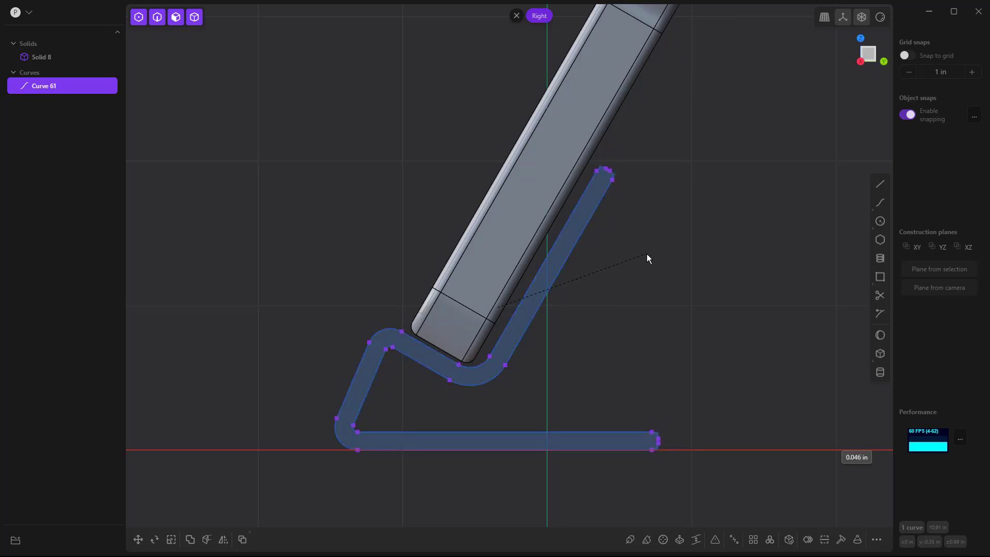
pyautogui.click(646, 255)
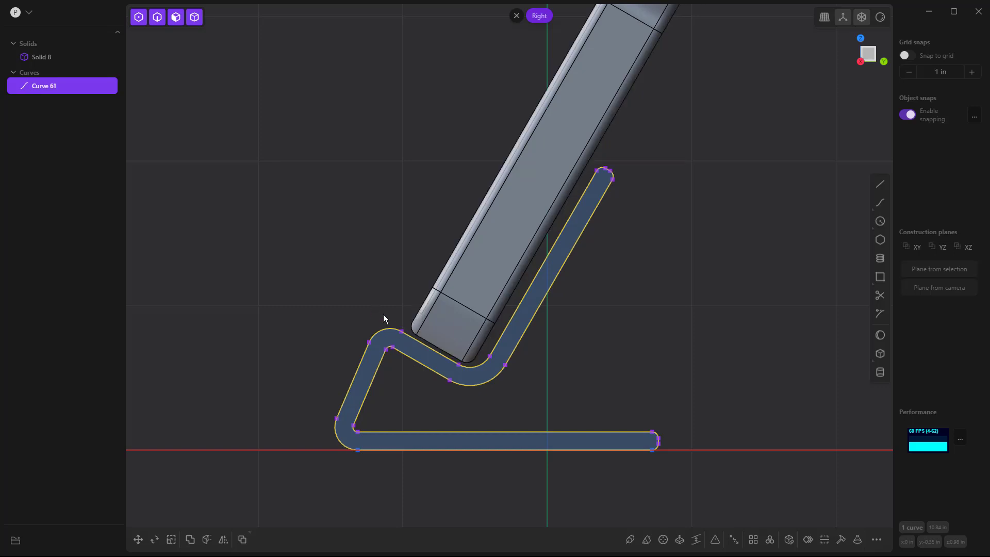
pyautogui.scroll(2, 401, 329)
# Step: Draw closing lines ending tangent on the arc, forming a four-sided lip region about 0.425 in long
pyautogui.click(408, 301)
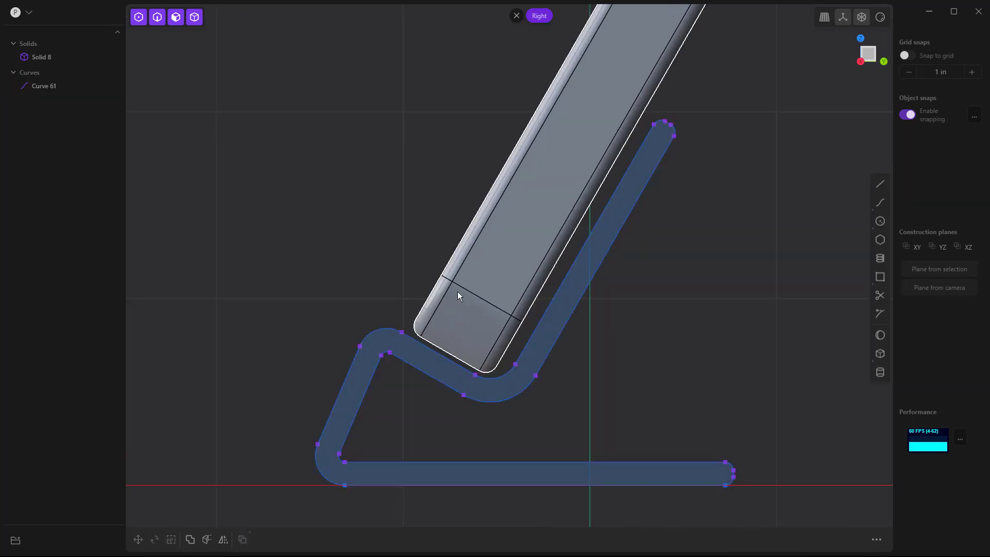
pyautogui.press('l')
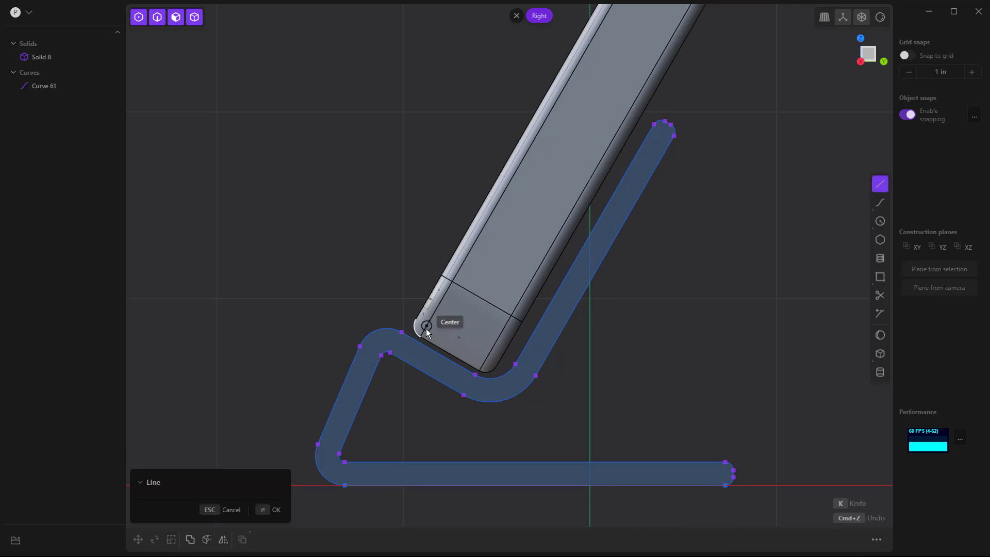
pyautogui.click(402, 333)
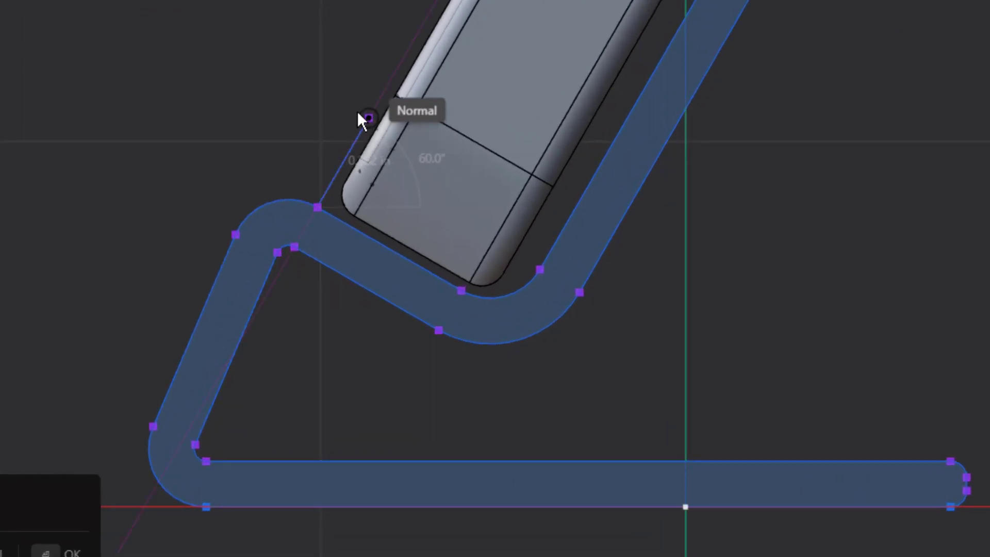
pyautogui.click(359, 113)
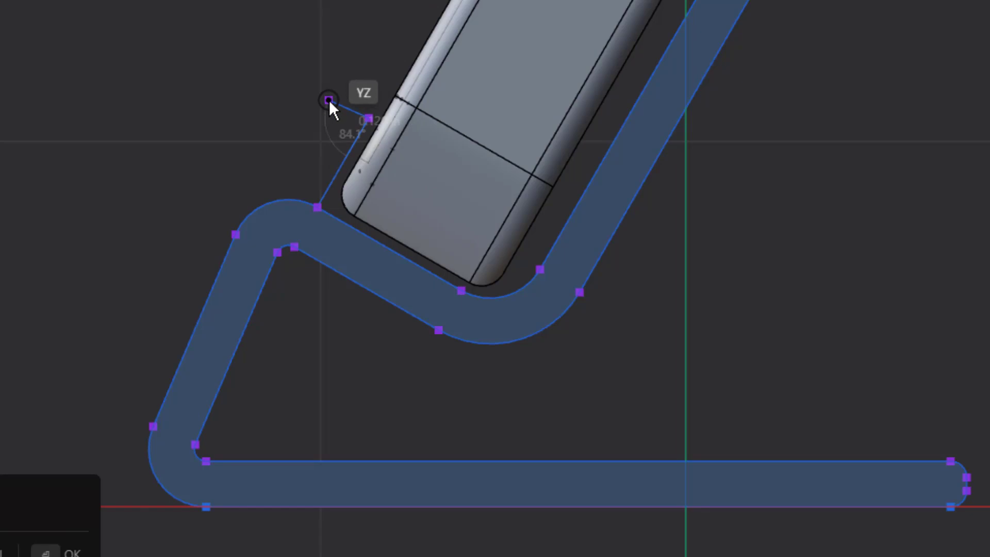
pyautogui.scroll(3, 348, 115)
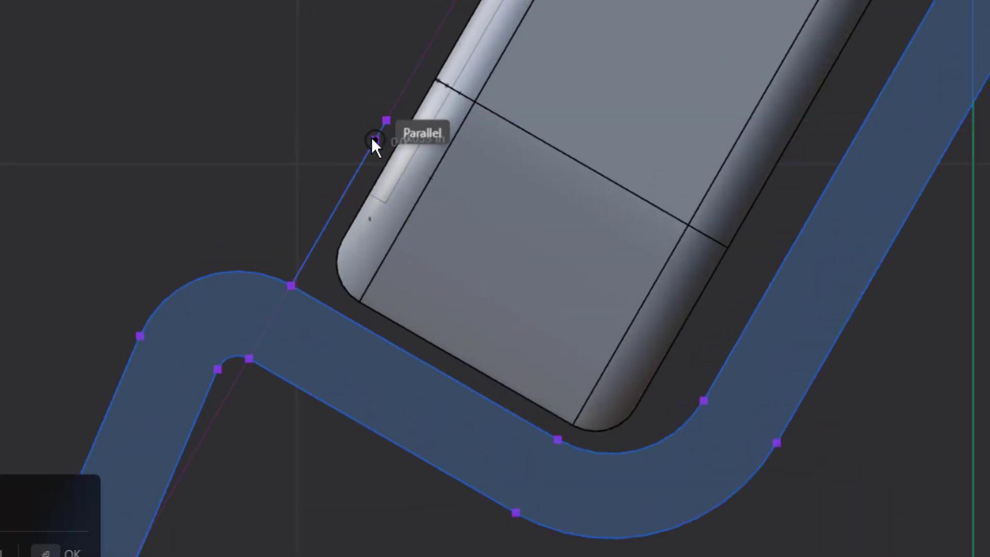
pyautogui.press('shift')
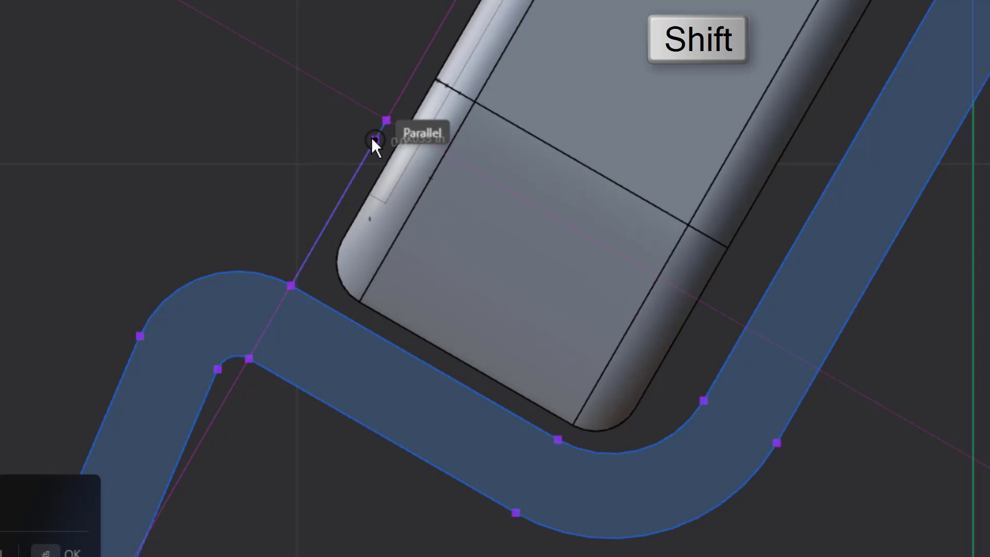
pyautogui.click(320, 82)
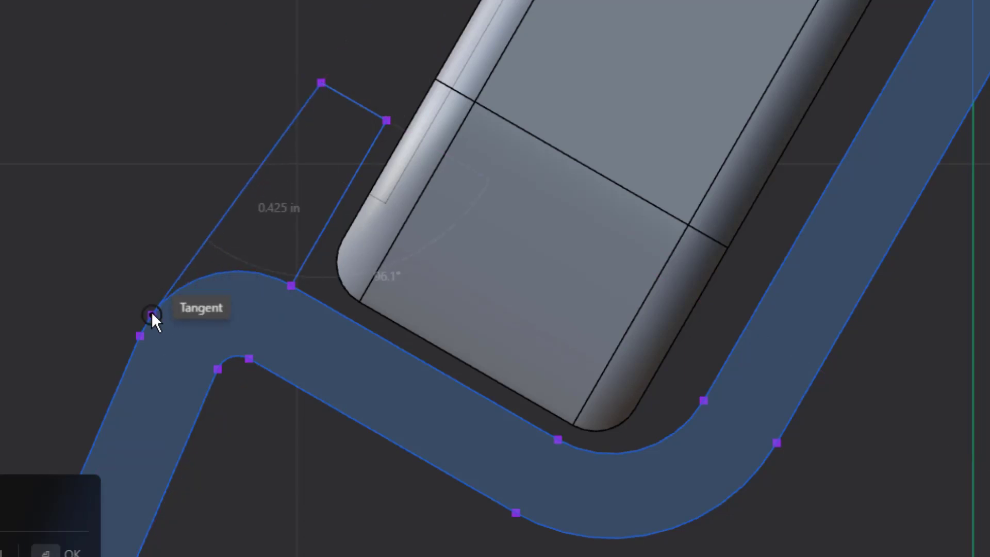
pyautogui.click(151, 314)
pyautogui.press('Escape')
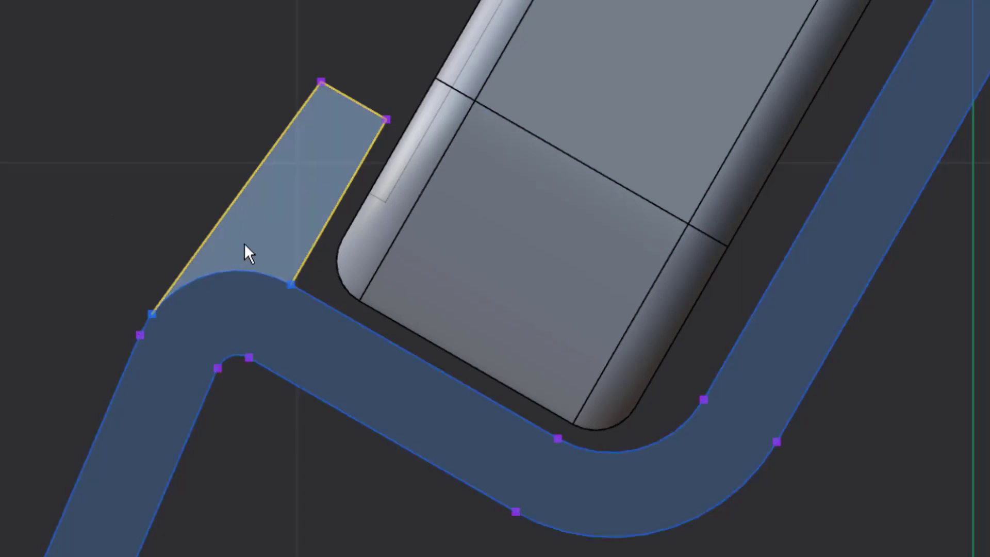
pyautogui.moveTo(272, 214); pyautogui.dragTo(248, 236)
# Step: Extrude the stand profile 1.25 in and -1.25 in to create Solid 144
pyautogui.scroll(-3, 250, 223)
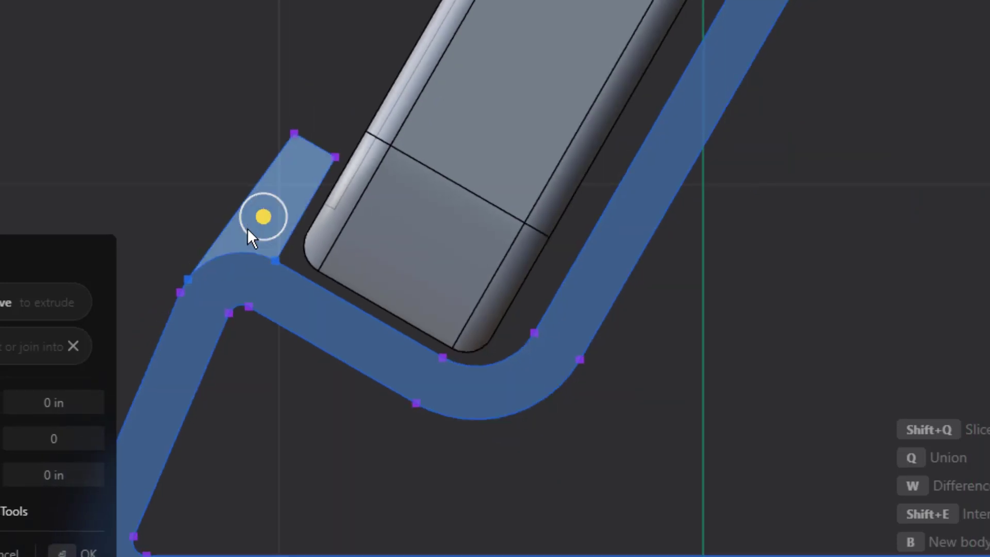
pyautogui.moveTo(316, 308); pyautogui.dragTo(540, 418, button='middle')
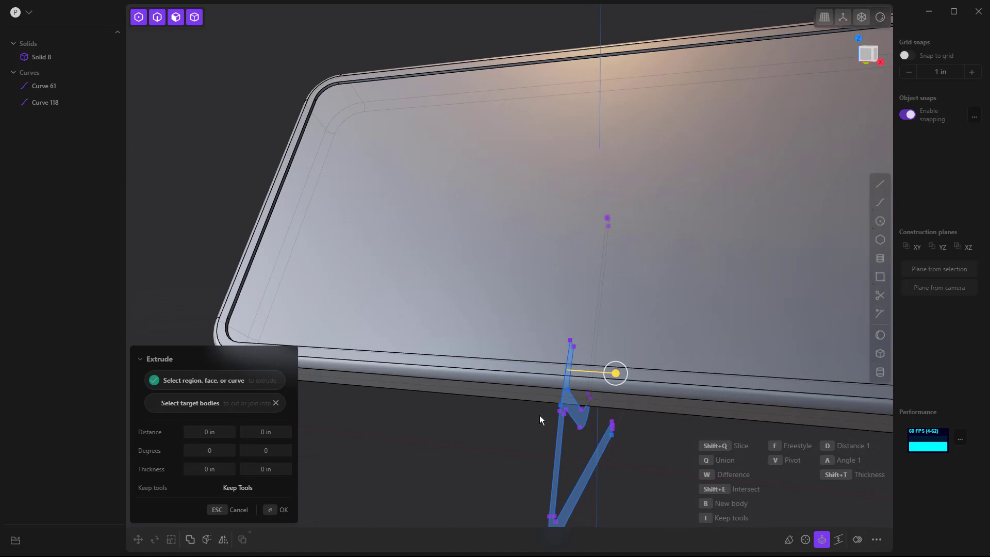
pyautogui.moveTo(615, 372); pyautogui.dragTo(859, 390)
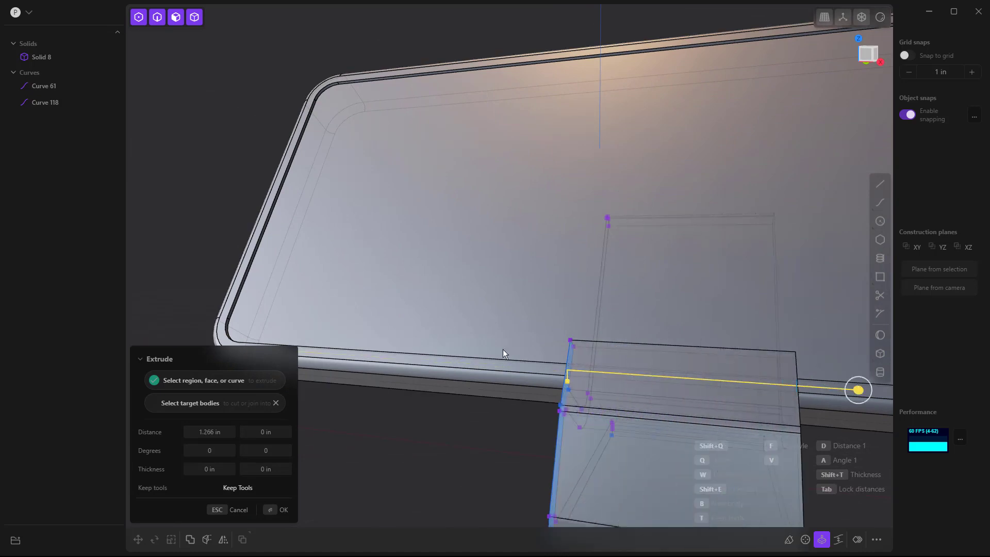
pyautogui.scroll(-5, 503, 353)
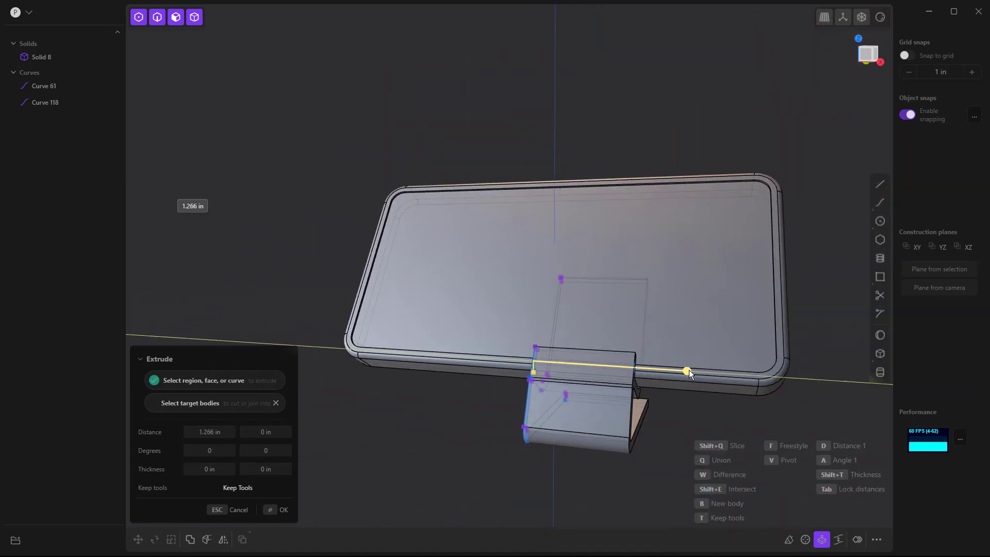
pyautogui.moveTo(689, 370); pyautogui.dragTo(694, 370)
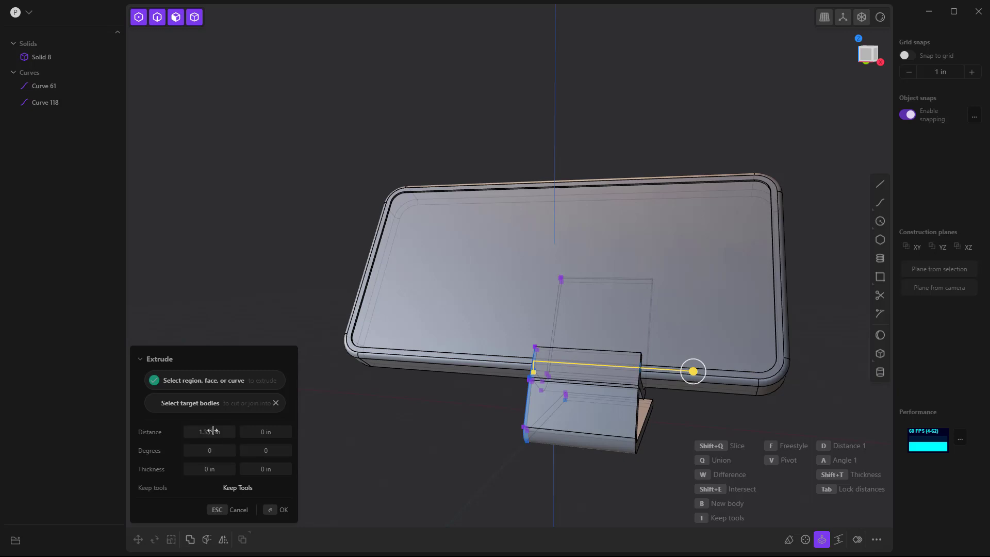
pyautogui.click(213, 430)
pyautogui.write('1.25')
pyautogui.press('Tab')
pyautogui.press('BackSpace')
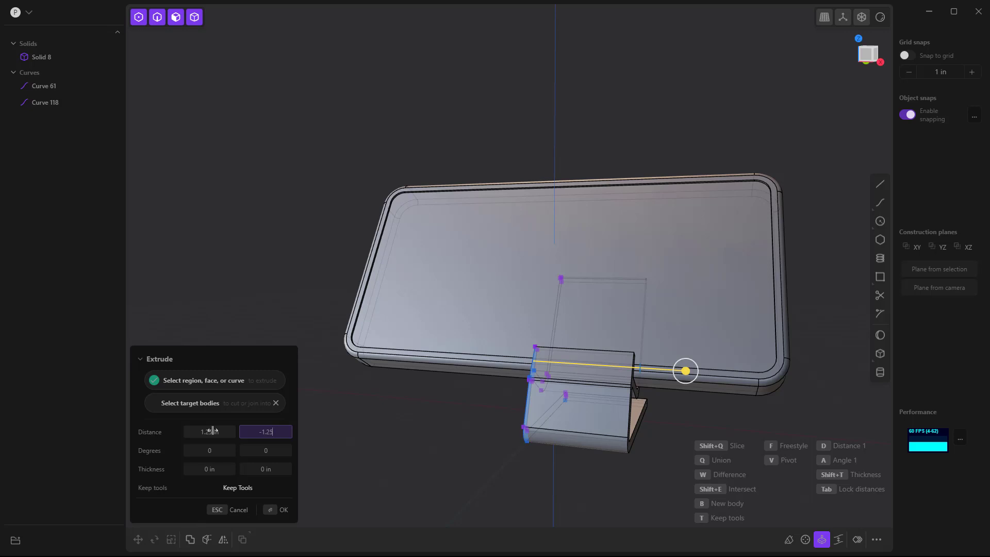
pyautogui.write('-1.25')
pyautogui.press('Return')
pyautogui.press('Return')
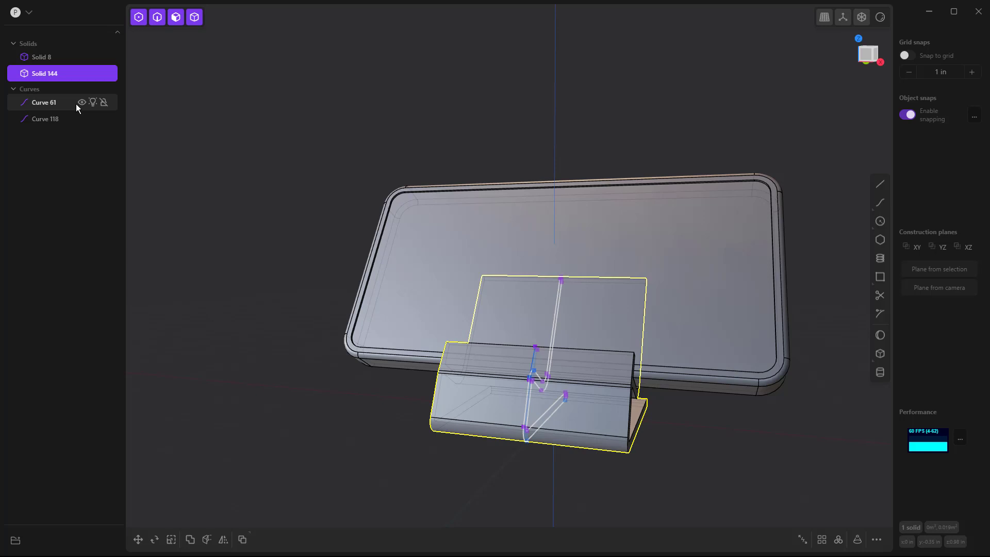
# Step: Hide Curve 61 and Curve 118 so only the solids remain visible
pyautogui.click(81, 103)
pyautogui.click(81, 118)
pyautogui.click(265, 307)
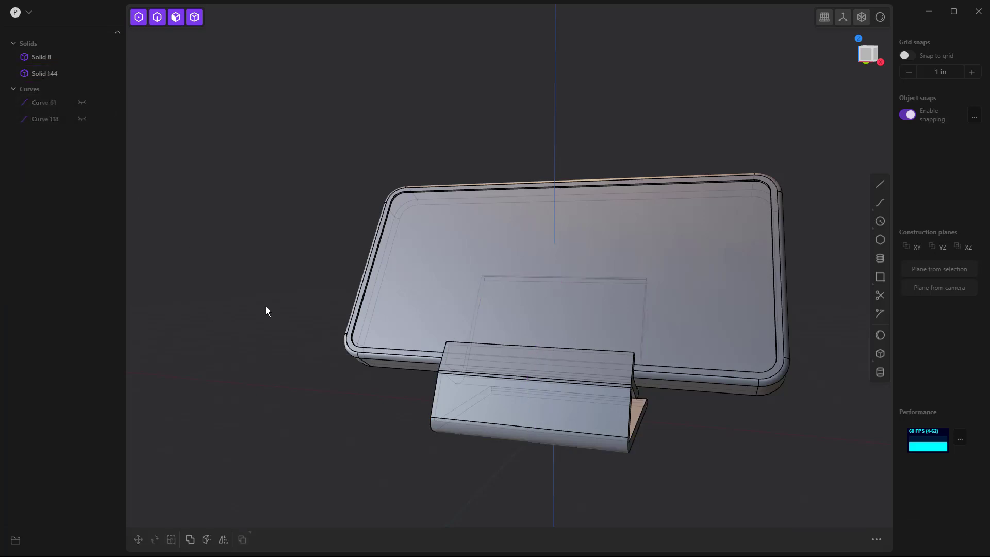
pyautogui.moveTo(265, 306); pyautogui.dragTo(460, 342, button='middle')
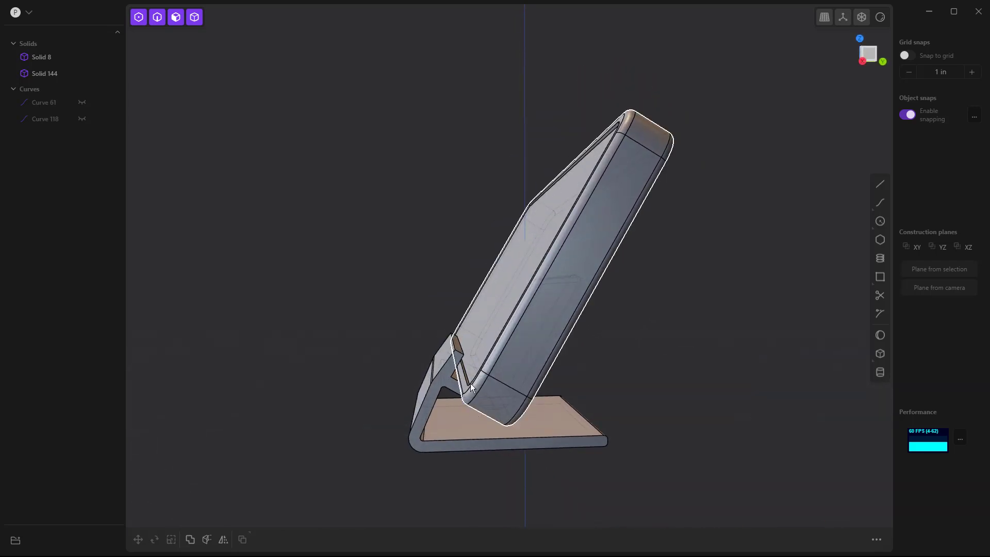
pyautogui.scroll(6, 460, 342)
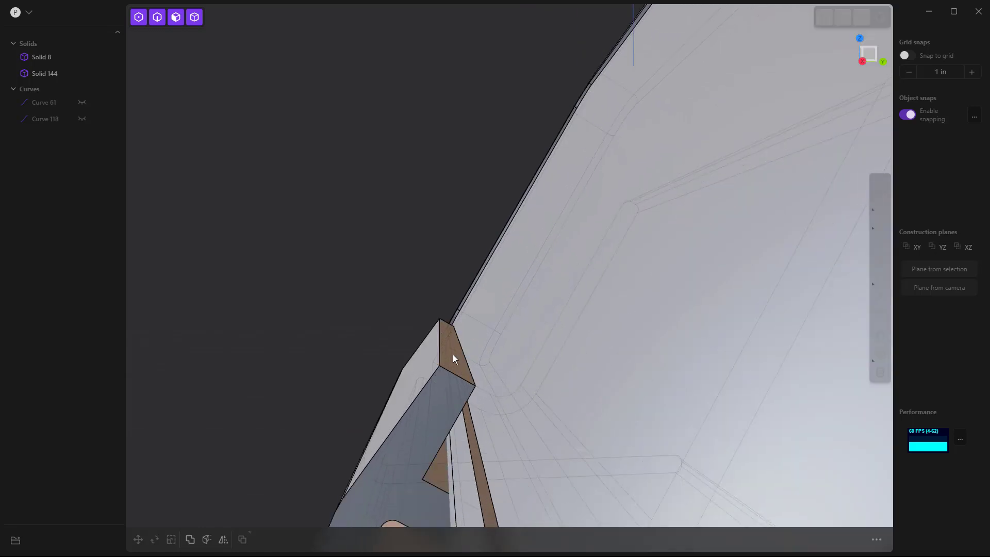
# Step: Try offsetting the stand's small end face, then cancel leaving it unchanged
pyautogui.click(452, 355)
pyautogui.press('o')
pyautogui.moveTo(466, 323); pyautogui.dragTo(457, 381)
pyautogui.moveTo(457, 381); pyautogui.dragTo(500, 387, button='middle')
pyautogui.moveTo(443, 305)
pyautogui.mouseDown()
pyautogui.moveTo(450, 290)
pyautogui.moveTo(439, 285)
pyautogui.mouseUp()
pyautogui.press('Escape')
# Step: Orbit around the stand to inspect how it cradles the phone slab
pyautogui.scroll(3, 400, 273)
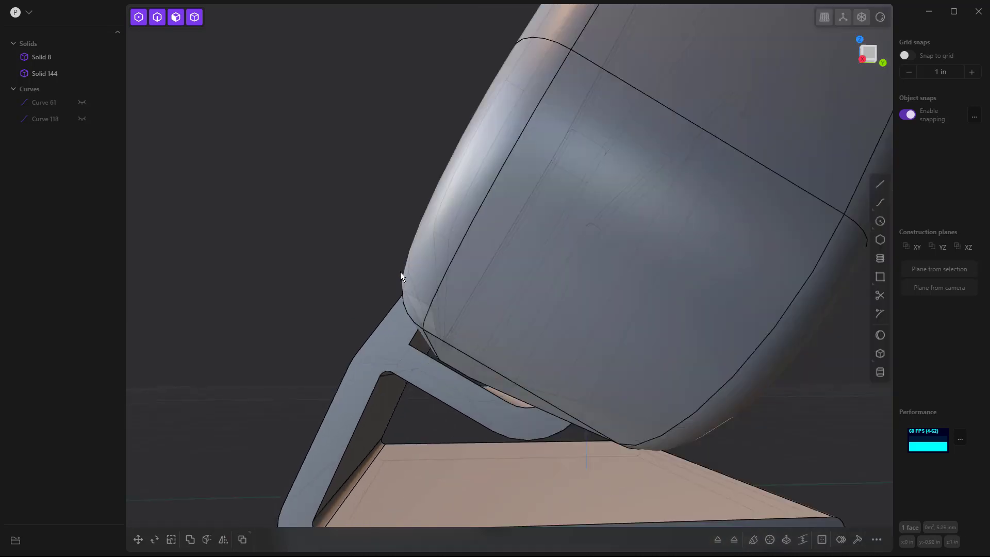
pyautogui.moveTo(400, 273); pyautogui.dragTo(534, 354, button='middle')
pyautogui.moveTo(622, 408); pyautogui.dragTo(596, 403, button='middle')
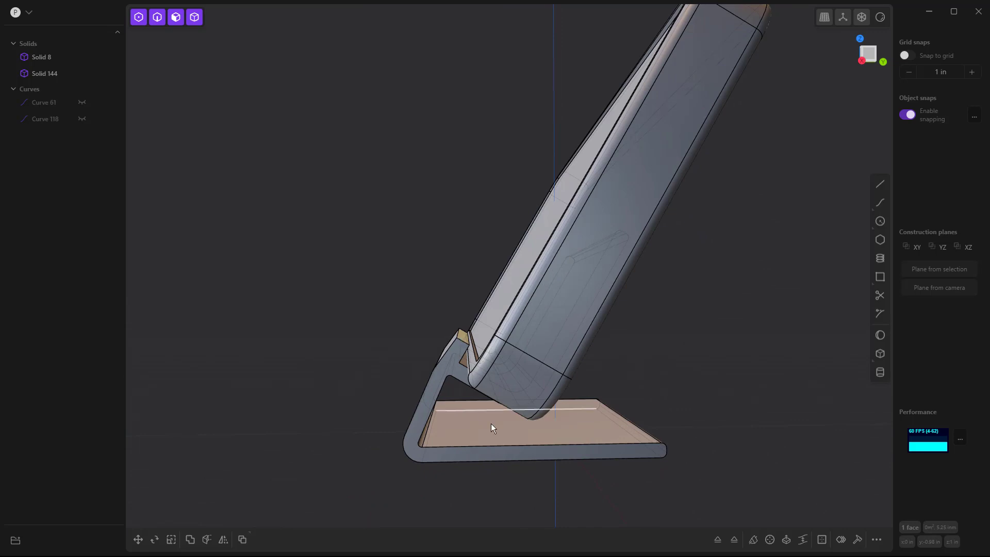
pyautogui.moveTo(503, 422); pyautogui.dragTo(535, 360, button='middle')
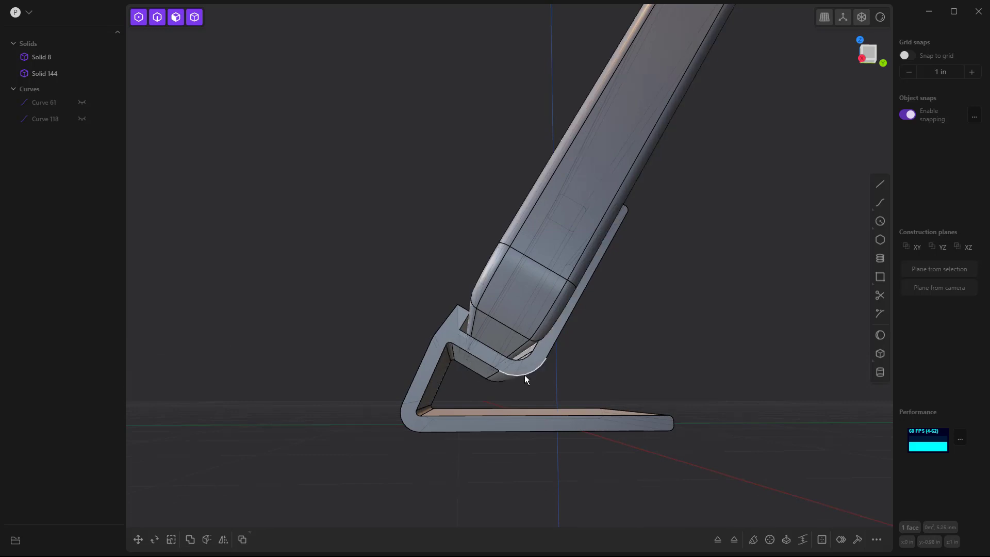
# Step: In Right view, draw a line from the inner curve's end down to the base edge
pyautogui.press('KP_3')
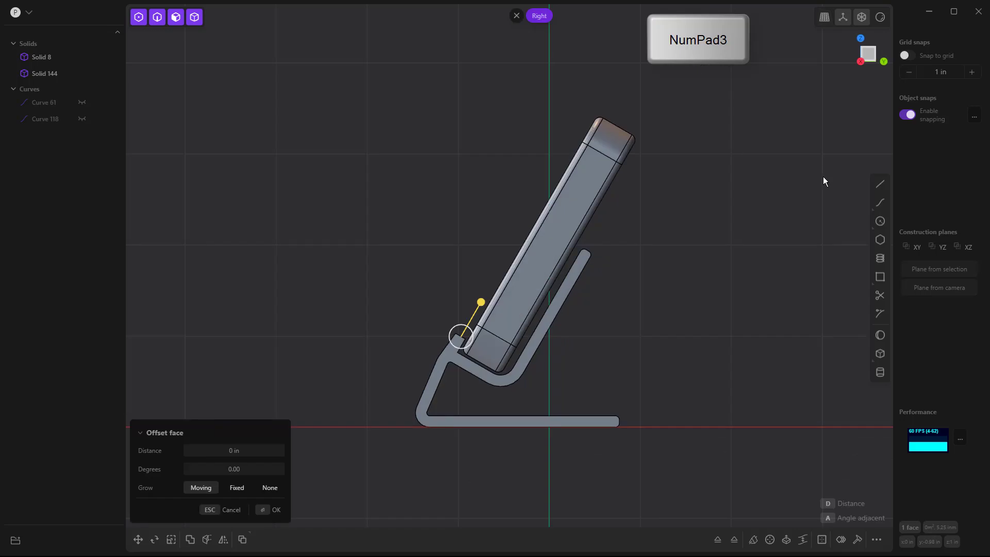
pyautogui.press('Escape')
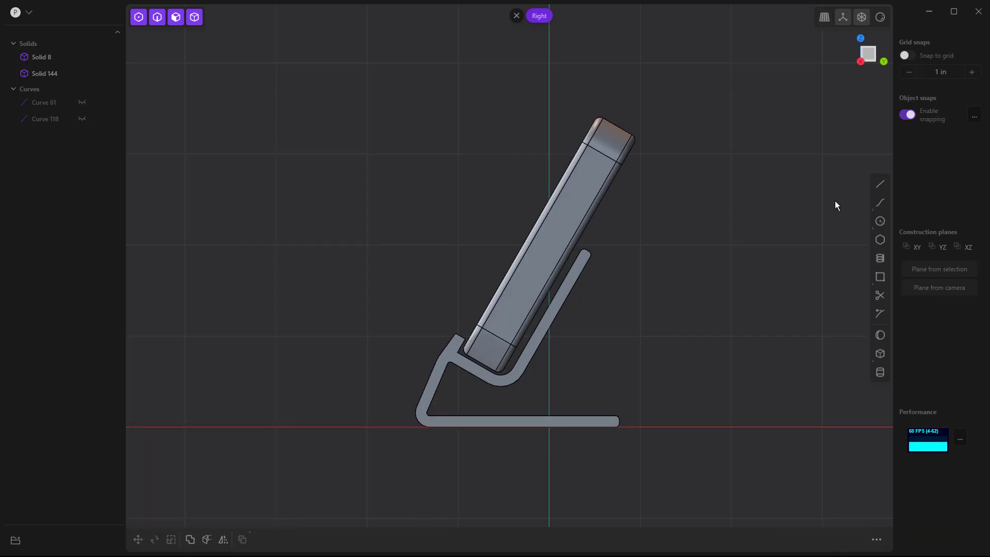
pyautogui.click(876, 184)
pyautogui.scroll(5, 512, 385)
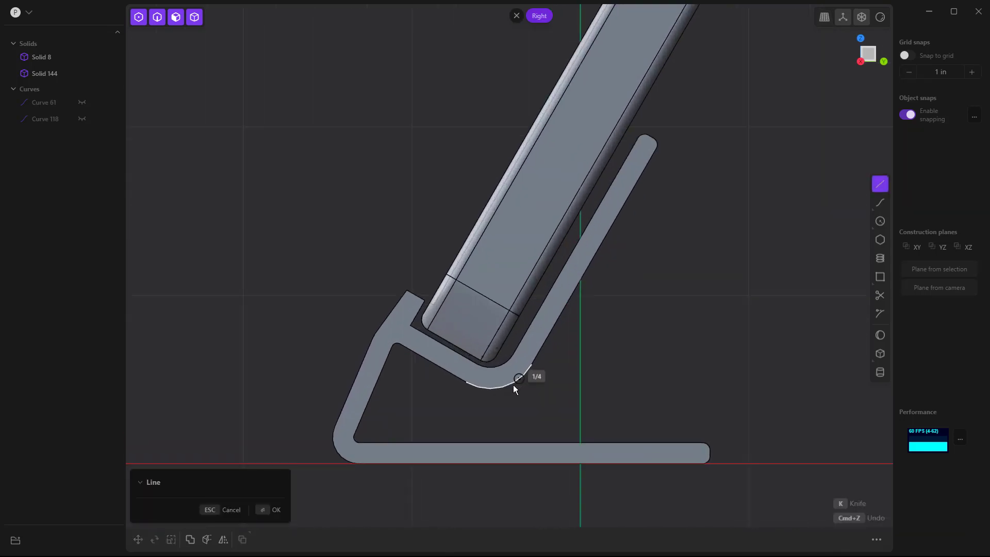
pyautogui.click(537, 359)
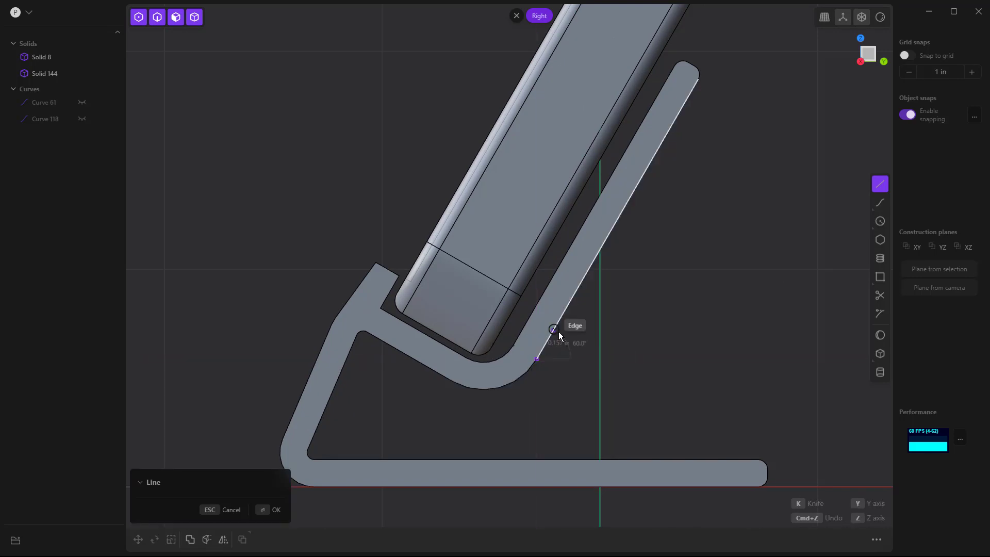
pyautogui.press('shift')
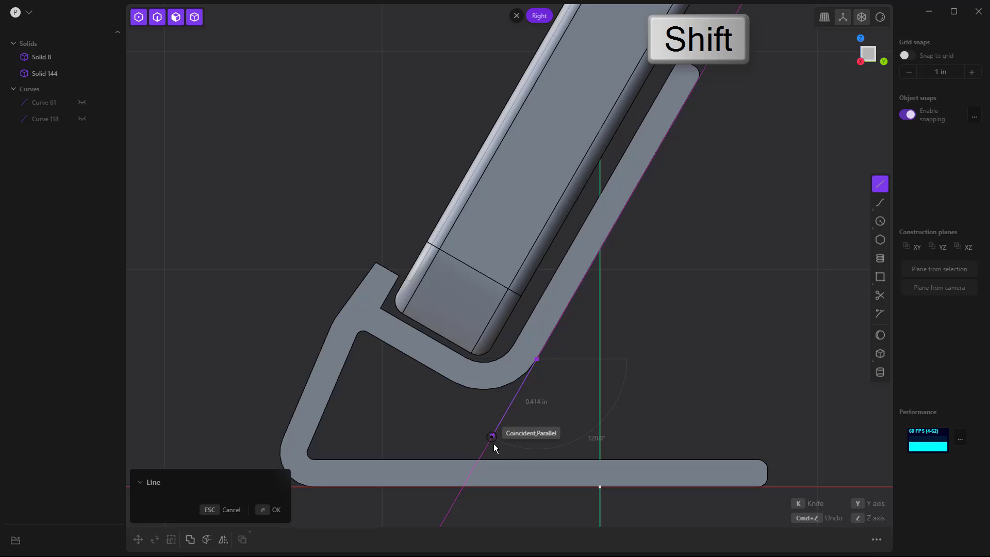
pyautogui.press('shift')
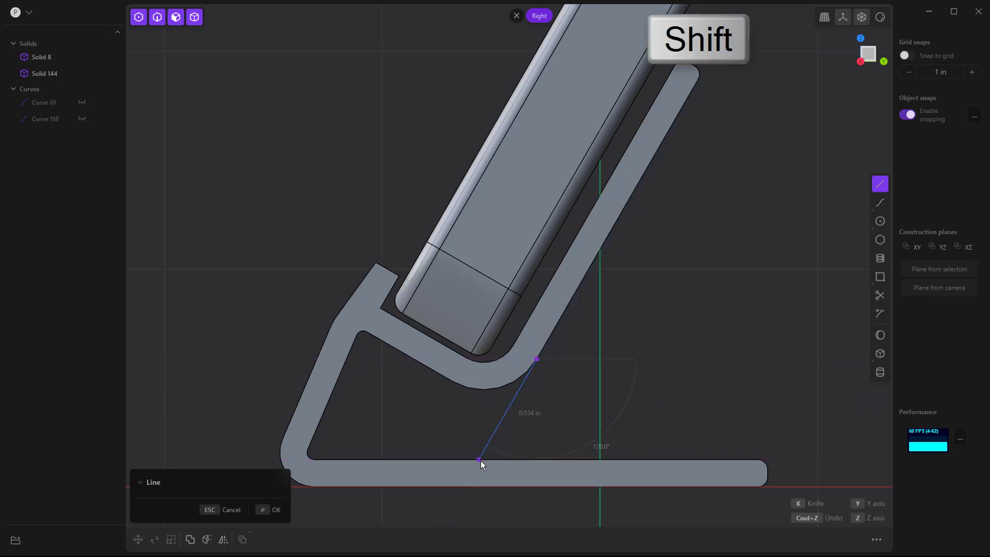
pyautogui.keyDown('shift'); pyautogui.click(448, 434); pyautogui.keyUp('shift')
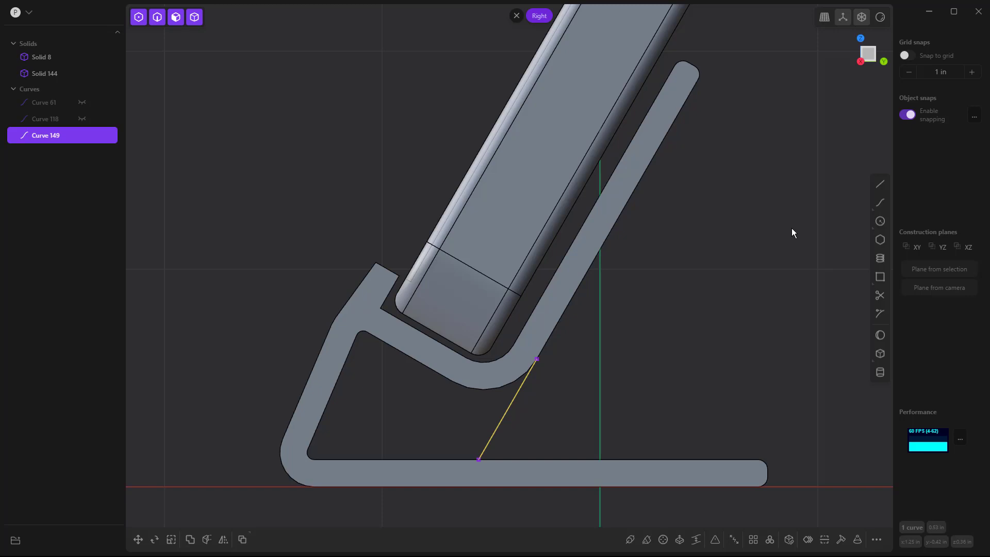
# Step: Draw the remaining lines along the base and top to close the four-sided brace region
pyautogui.hotkey('shift', 'a')
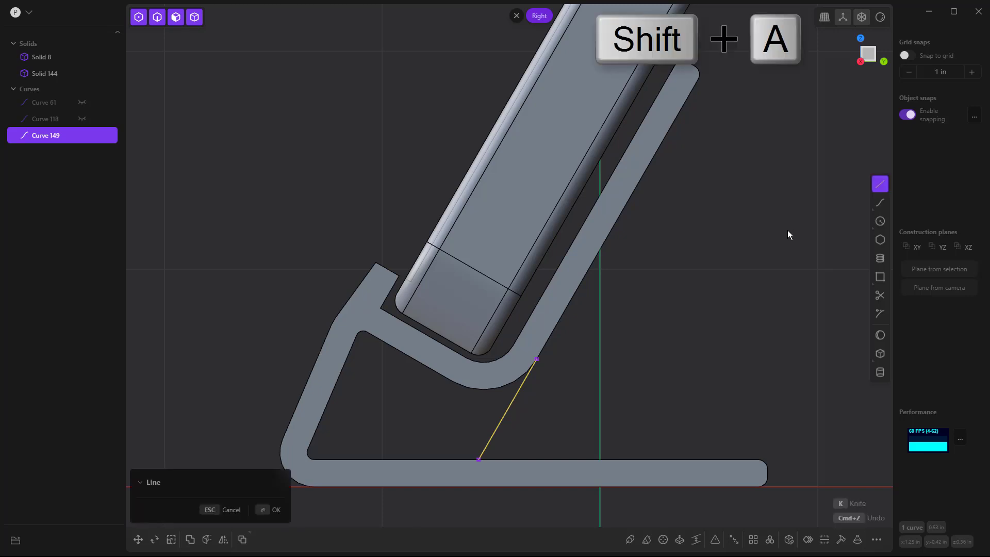
pyautogui.click(513, 345)
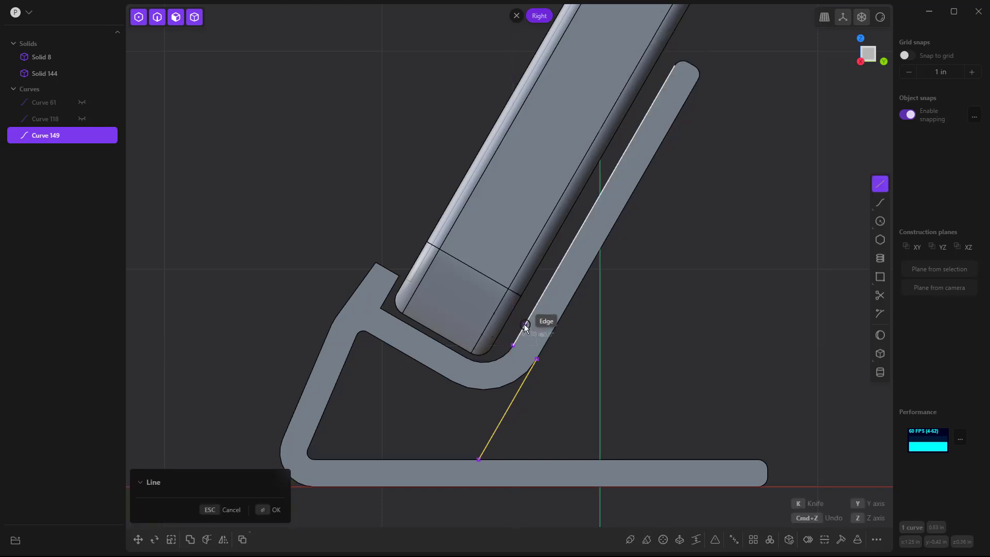
pyautogui.click(448, 460)
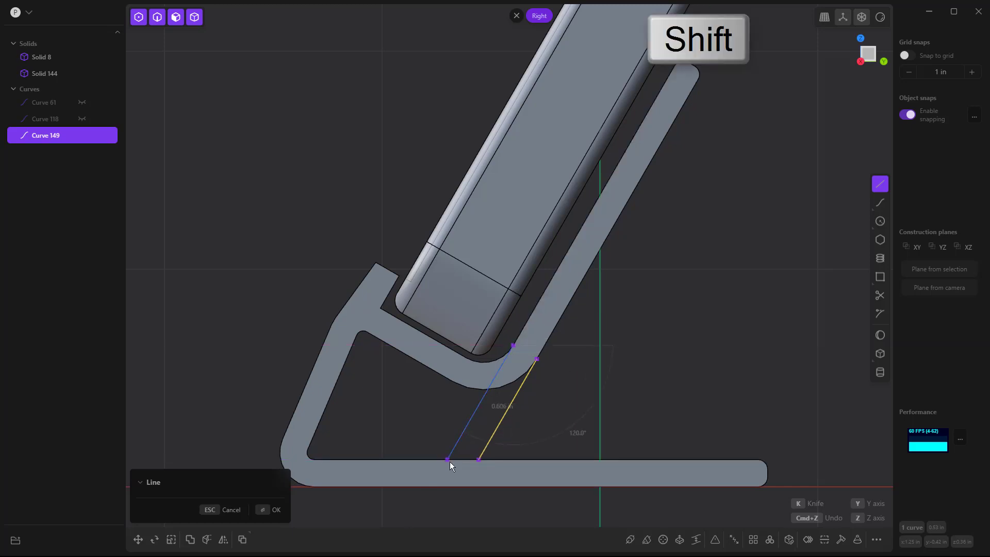
pyautogui.click(479, 459)
pyautogui.press('Return')
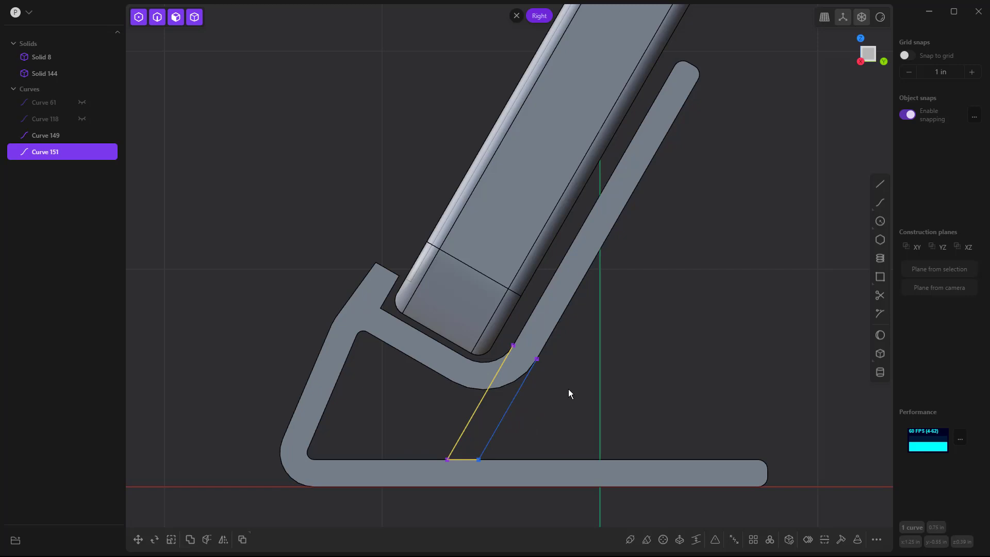
pyautogui.hotkey('shift', 'a')
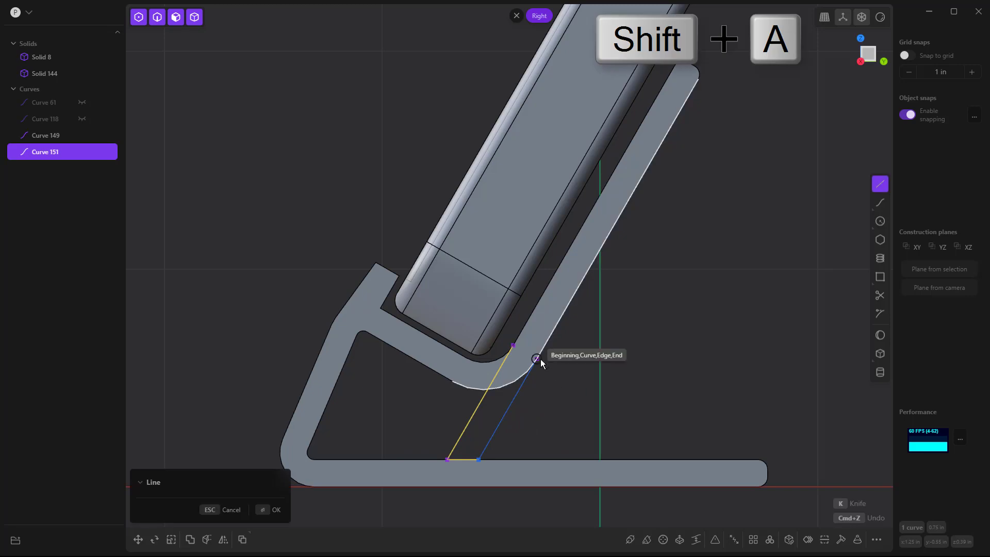
pyautogui.click(515, 345)
pyautogui.click(536, 359)
pyautogui.press('Return')
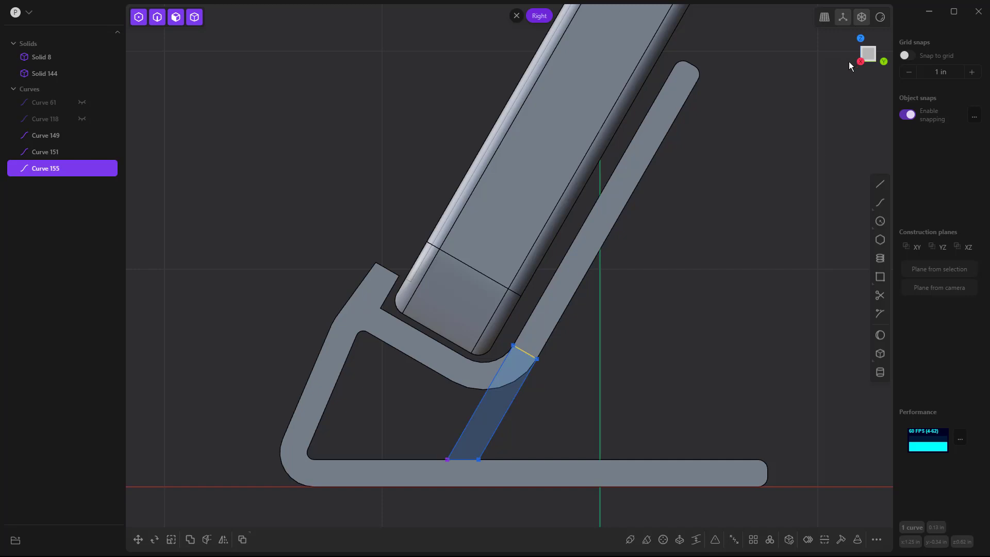
# Step: Extrude the brace region freestyle across the stand as a union with Solid 144, then select Curve 155
pyautogui.click(489, 420)
pyautogui.press('x')
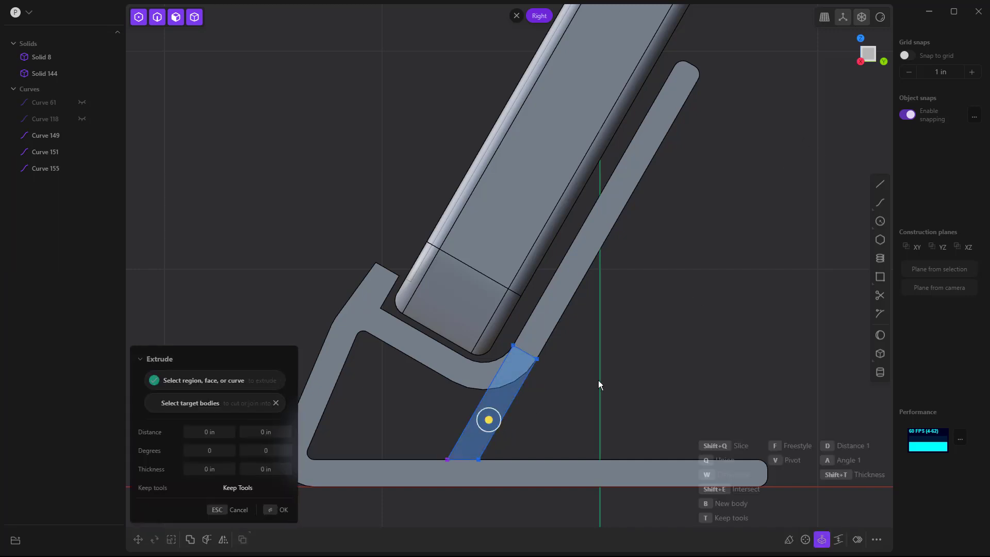
pyautogui.moveTo(598, 380); pyautogui.dragTo(544, 385, button='middle')
pyautogui.scroll(-10, 543, 380)
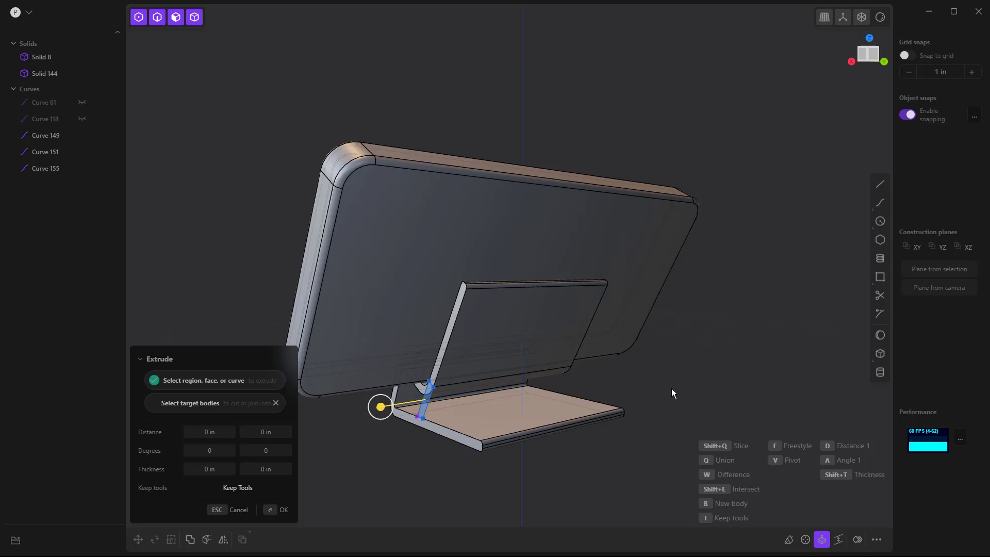
pyautogui.press('f')
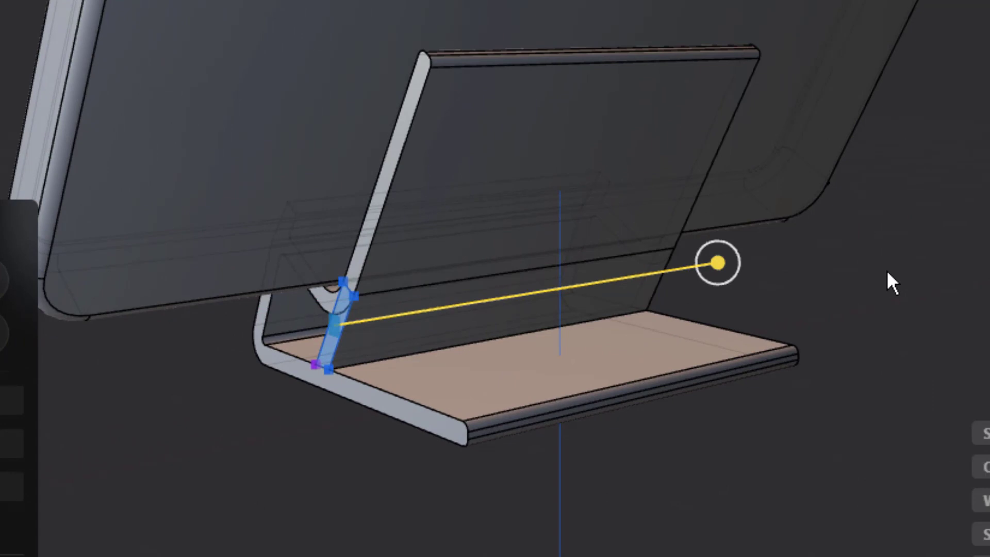
pyautogui.press('q')
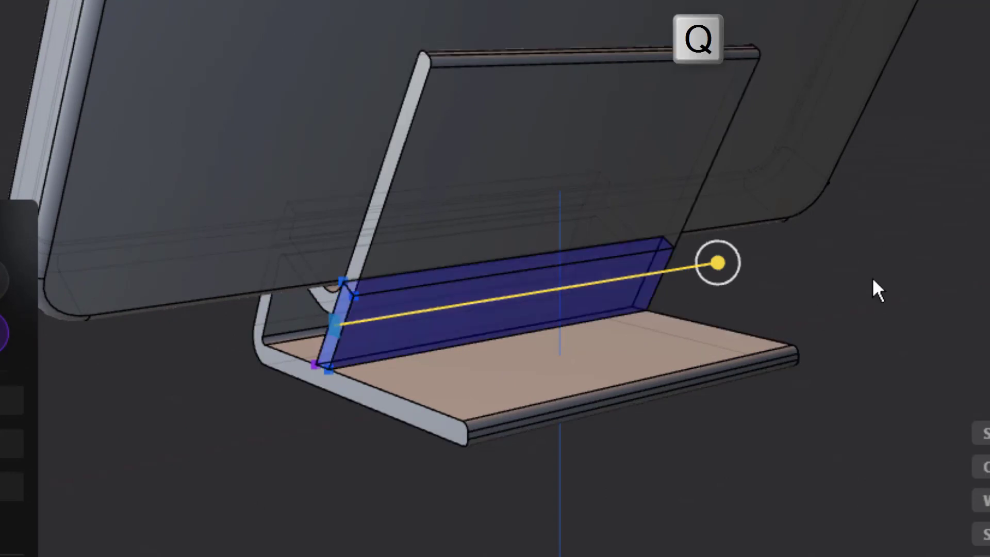
pyautogui.click(906, 261)
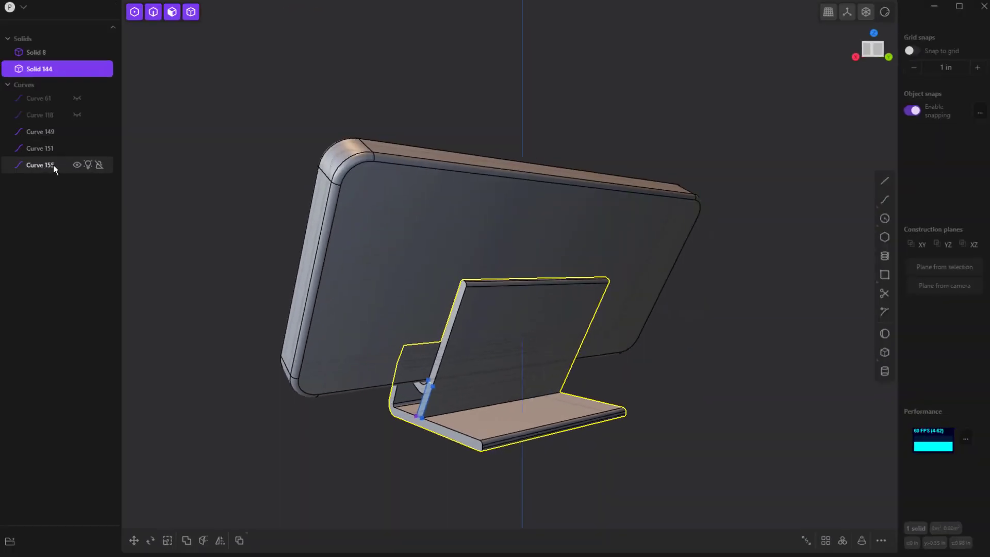
pyautogui.click(58, 168)
# Step: Delete the leftover Curves 155, 151 and 149
pyautogui.press('Delete')
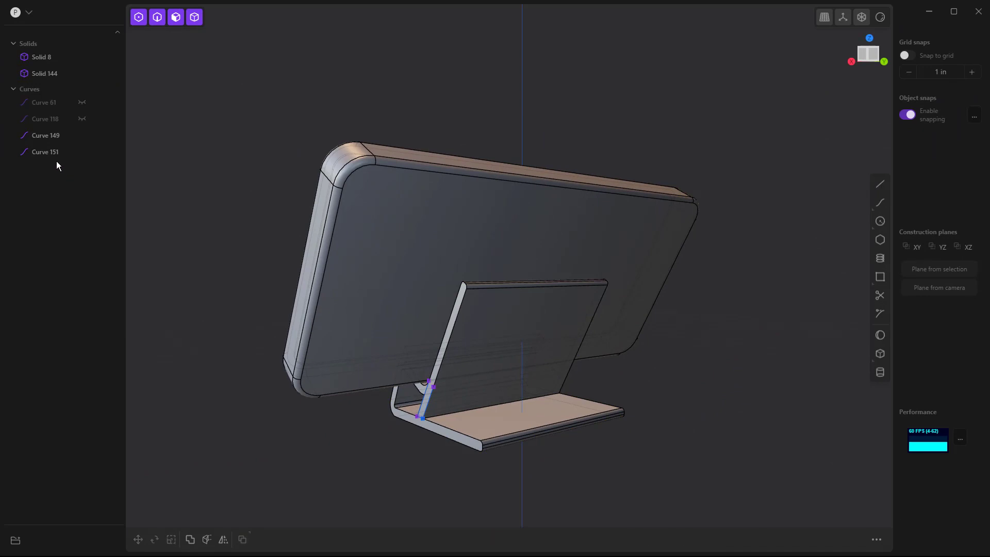
pyautogui.click(54, 151)
pyautogui.press('Delete')
pyautogui.click(53, 137)
pyautogui.press('Delete')
pyautogui.moveTo(345, 417); pyautogui.dragTo(532, 376, button='middle')
pyautogui.scroll(5, 546, 371)
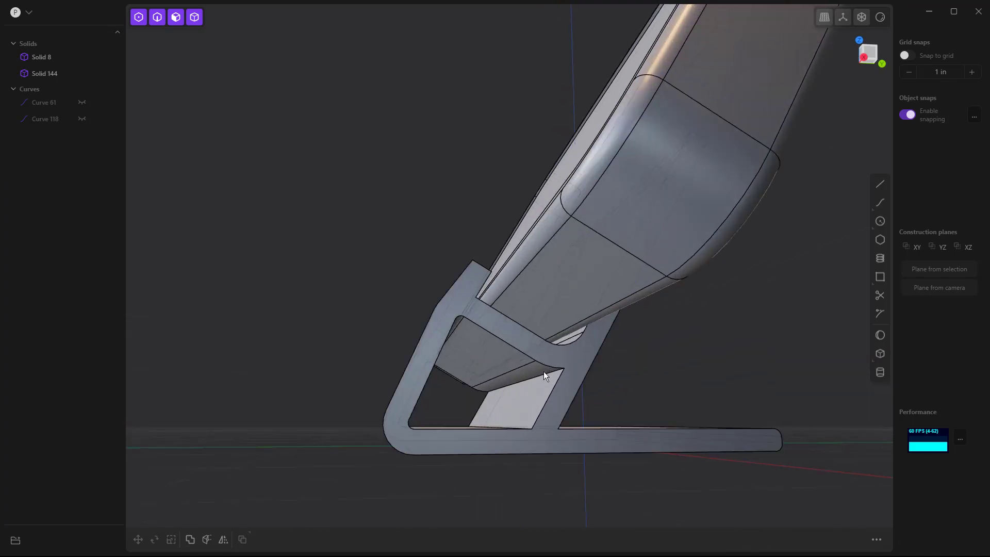
# Step: Fillet the three edges where the rib meets the base at 0.102 in
pyautogui.click(544, 372)
pyautogui.click(544, 373)
pyautogui.press('f')
pyautogui.moveTo(511, 418); pyautogui.dragTo(481, 445, button='middle')
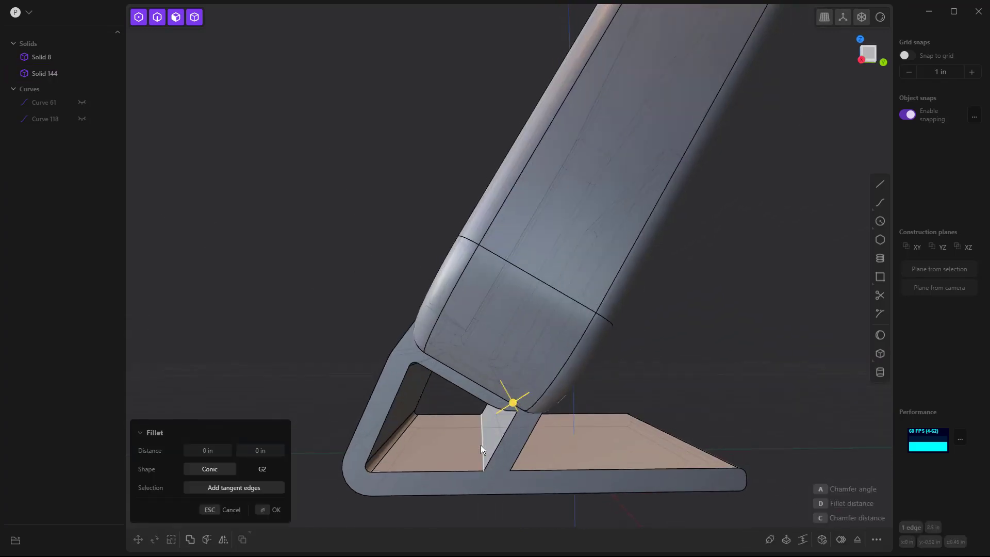
pyautogui.click(481, 445)
pyautogui.click(506, 457)
pyautogui.moveTo(508, 458); pyautogui.dragTo(520, 447)
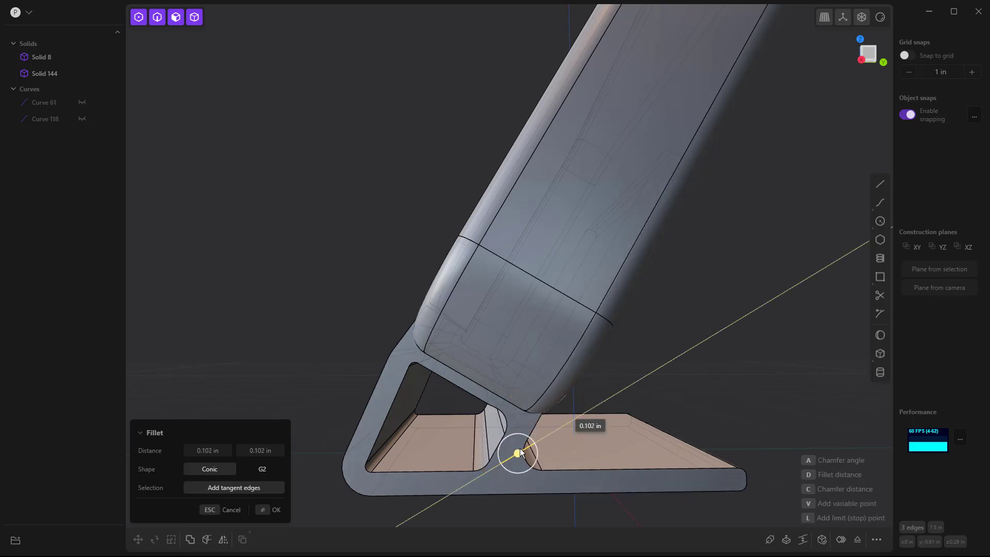
pyautogui.press('Return')
pyautogui.moveTo(288, 309); pyautogui.dragTo(387, 323, button='middle')
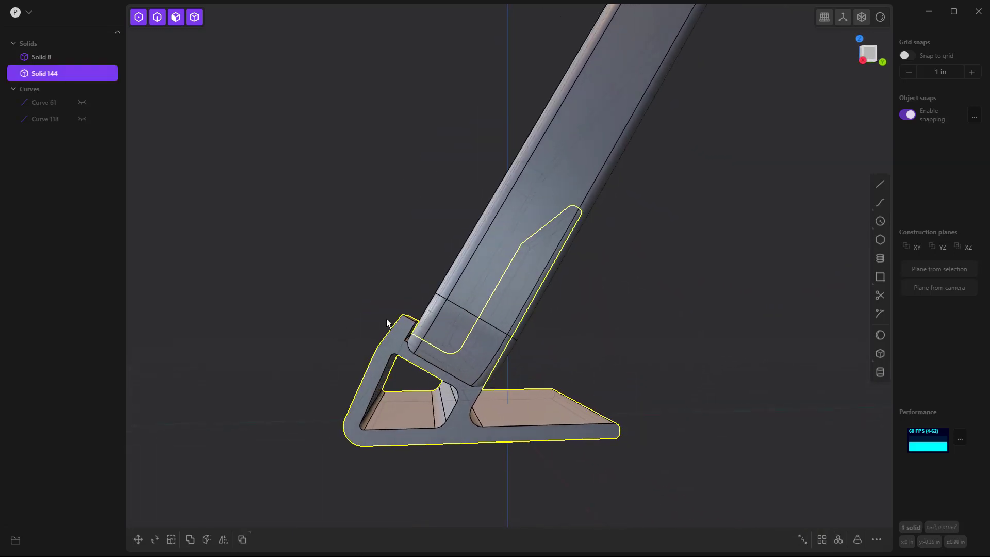
# Step: Hide Solid 8 and slightly round the front lip's inner corner edge
pyautogui.scroll(5, 410, 341)
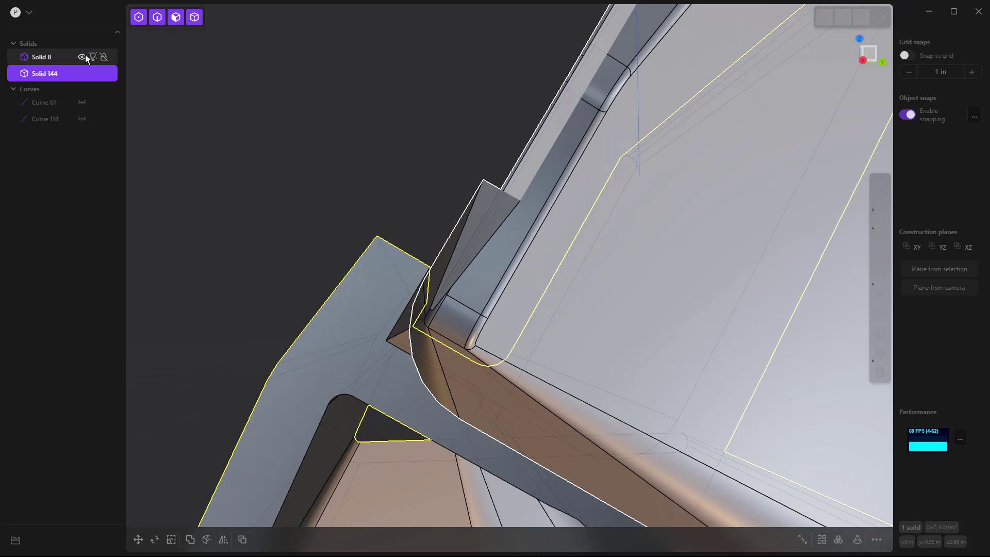
pyautogui.click(82, 56)
pyautogui.scroll(-5, 243, 154)
pyautogui.click(243, 155)
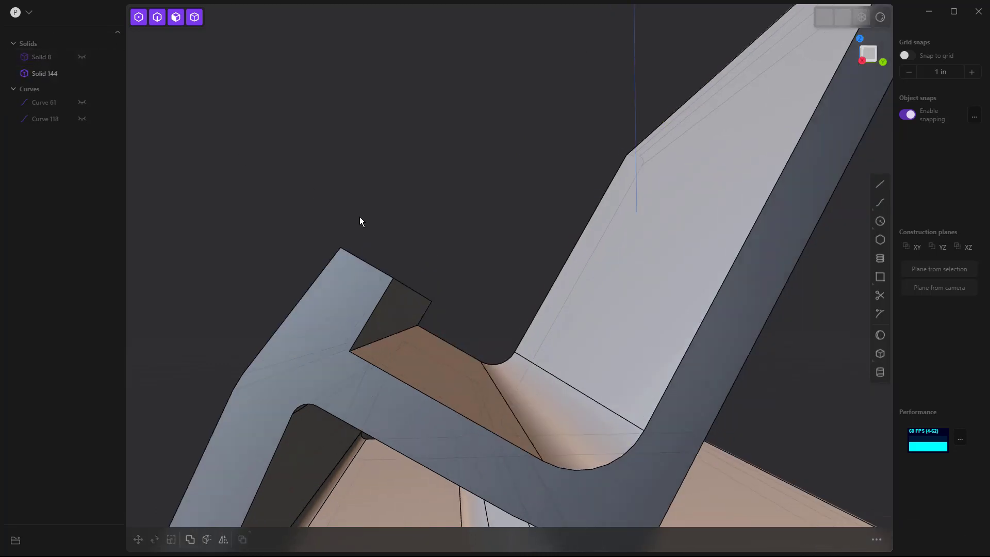
pyautogui.click(382, 337)
pyautogui.click(388, 335)
pyautogui.press('f')
pyautogui.moveTo(391, 334); pyautogui.dragTo(398, 333)
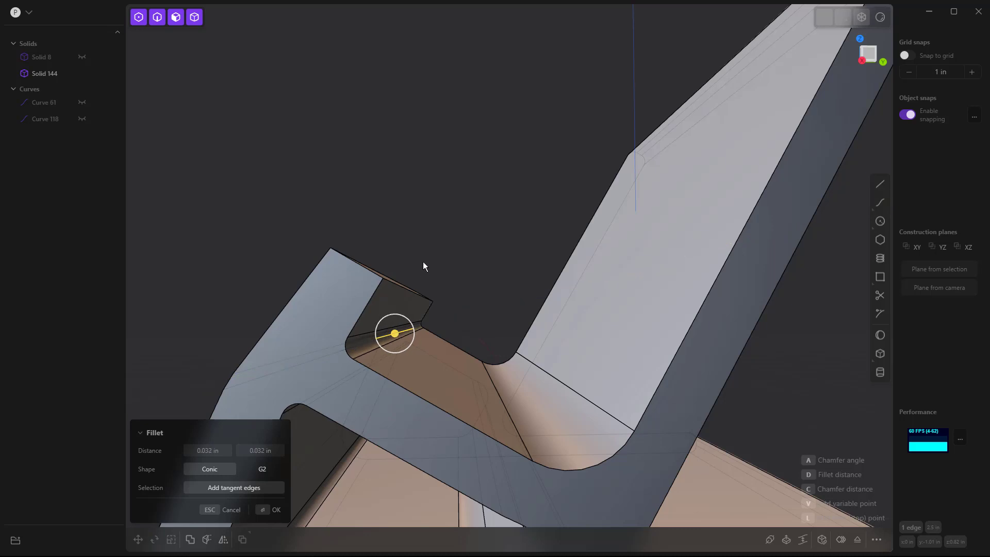
pyautogui.click(405, 283)
# Step: Pick the two top edges of the front lip for a fillet
pyautogui.click(400, 288)
pyautogui.moveTo(401, 287); pyautogui.dragTo(351, 292, button='middle')
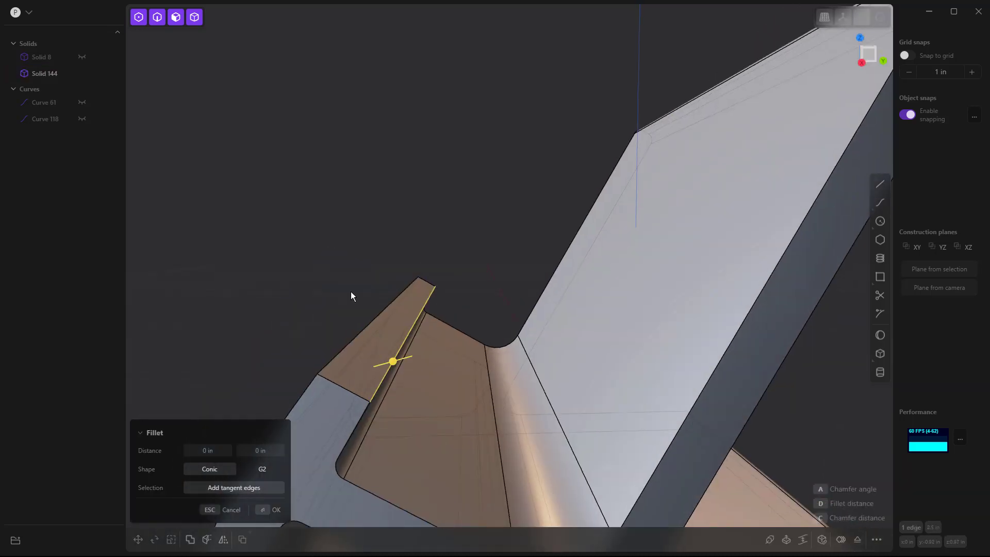
pyautogui.click(372, 320)
# Step: Round the lip's top edges to 0.045 in and confirm
pyautogui.moveTo(373, 317); pyautogui.dragTo(369, 310)
pyautogui.press('Return')
pyautogui.scroll(-8, 356, 243)
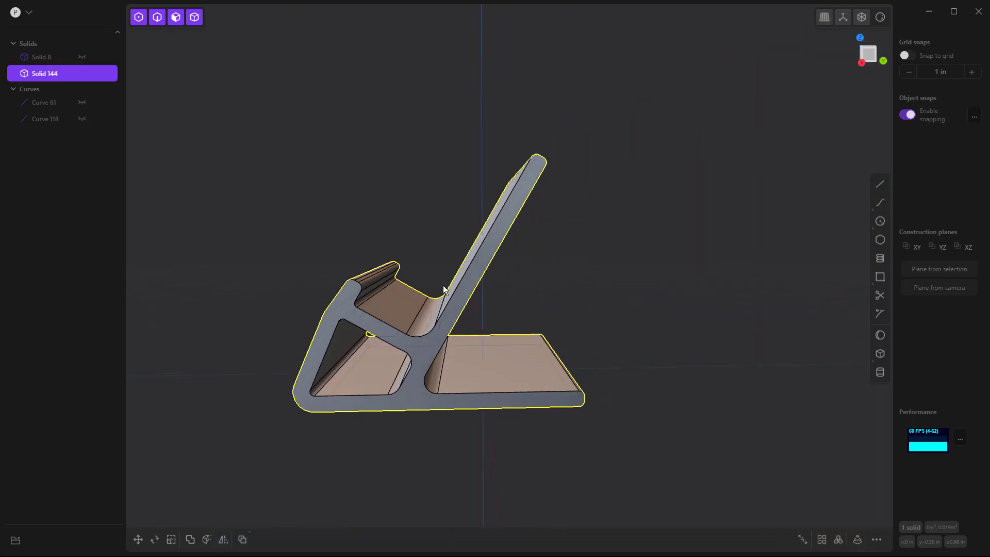
# Step: Offset the back support's top face, show Solid 8 again, and switch to Right view
pyautogui.moveTo(443, 290); pyautogui.dragTo(517, 202, button='middle')
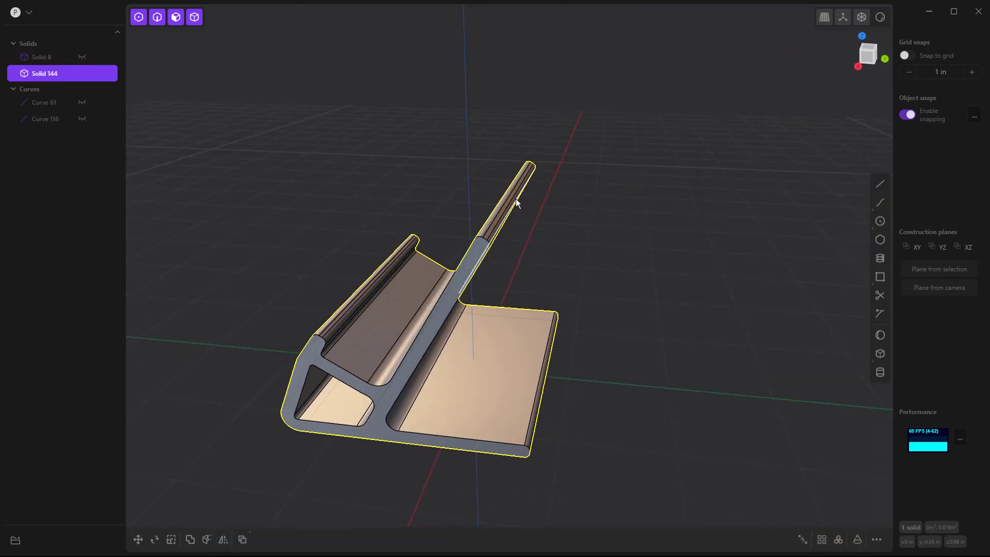
pyautogui.scroll(4, 490, 237)
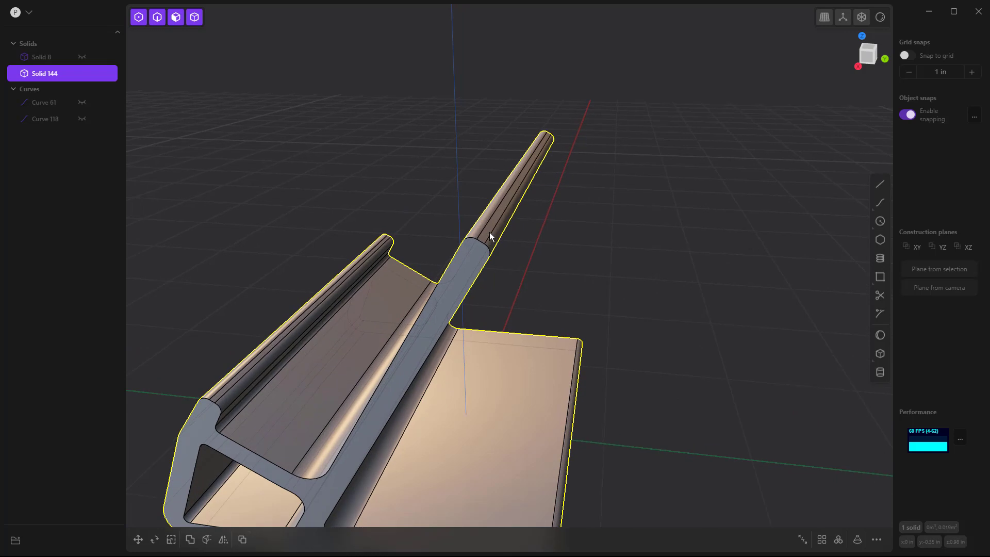
pyautogui.moveTo(490, 228); pyautogui.dragTo(469, 265)
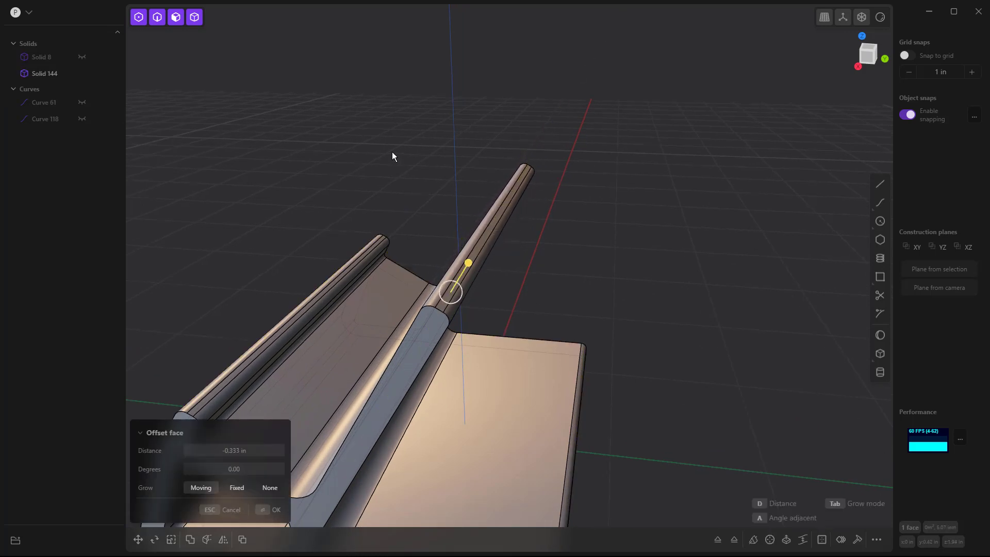
pyautogui.click(81, 57)
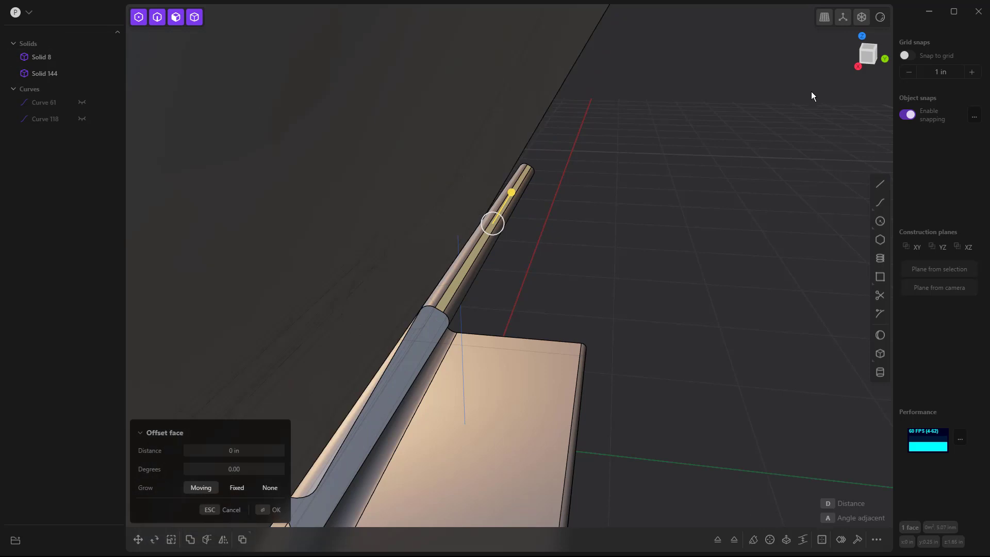
pyautogui.press('Return')
pyautogui.press('3')
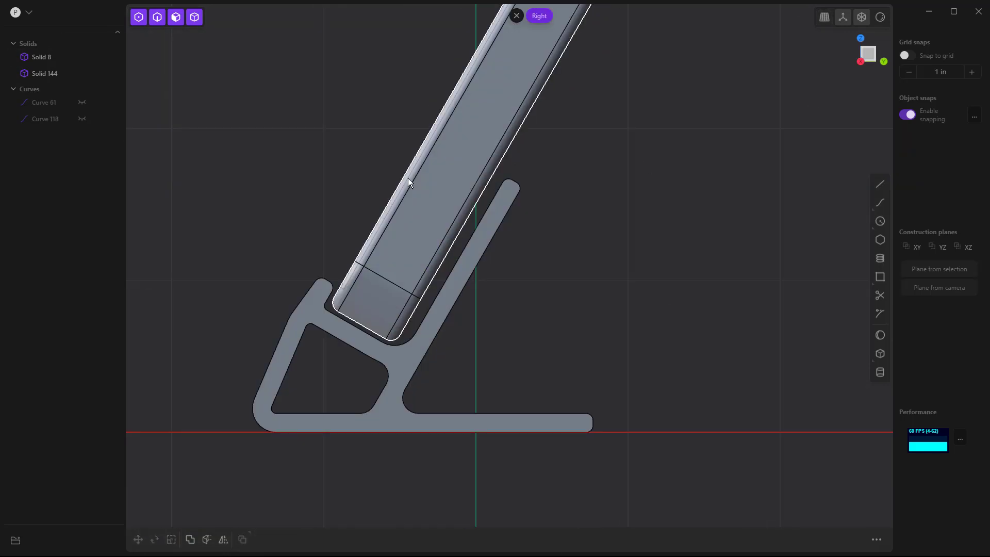
pyautogui.scroll(-3, 490, 220)
pyautogui.scroll(-2, 494, 216)
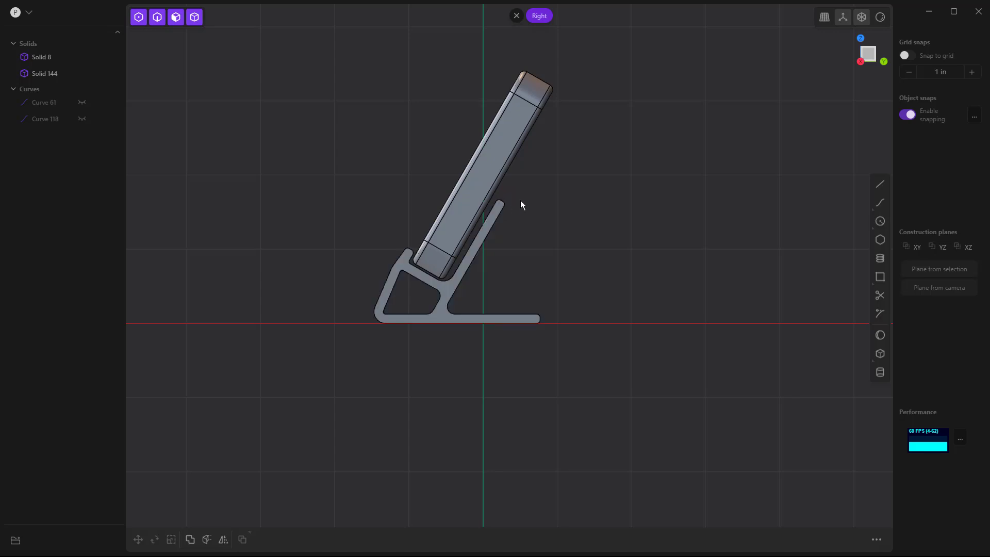
pyautogui.moveTo(528, 220); pyautogui.dragTo(488, 206, button='middle')
pyautogui.scroll(10, 488, 205)
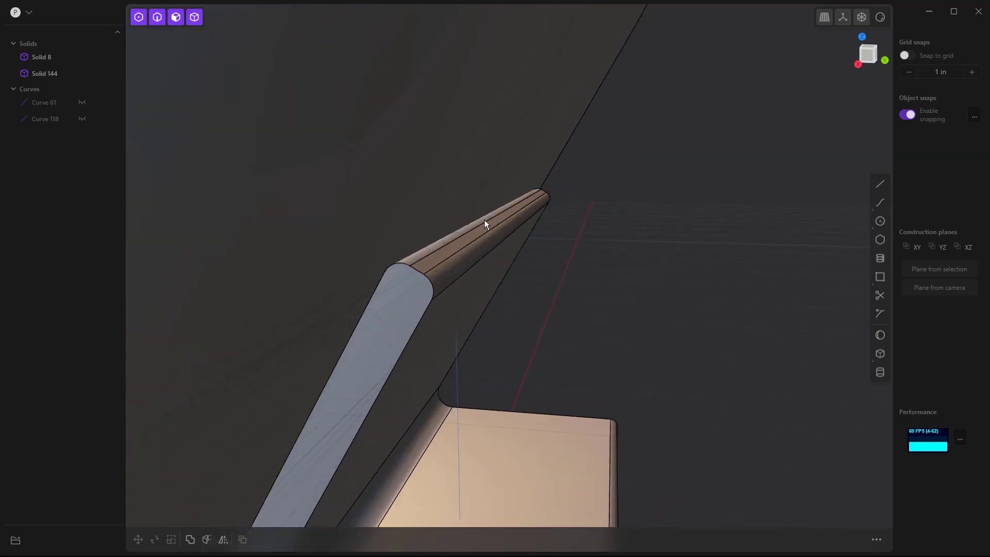
pyautogui.click(486, 228)
pyautogui.press('o')
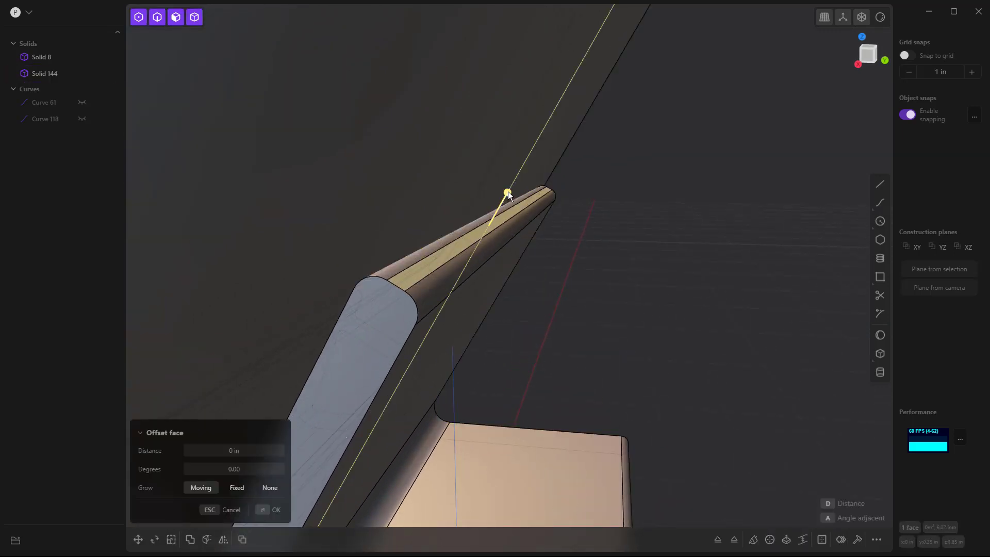
pyautogui.scroll(-3, 568, 157)
pyautogui.moveTo(658, 189); pyautogui.dragTo(473, 96, button='middle')
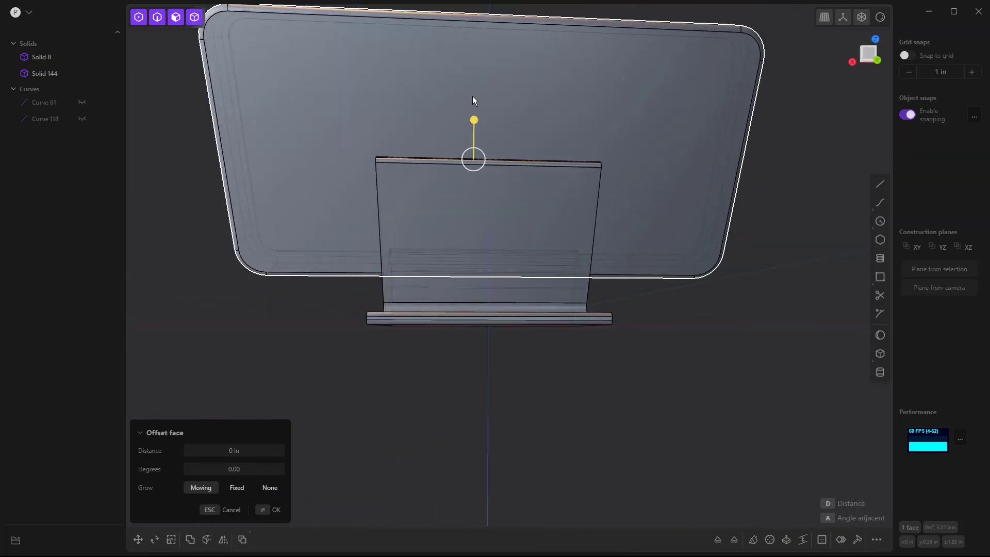
pyautogui.scroll(-3, 332, 303)
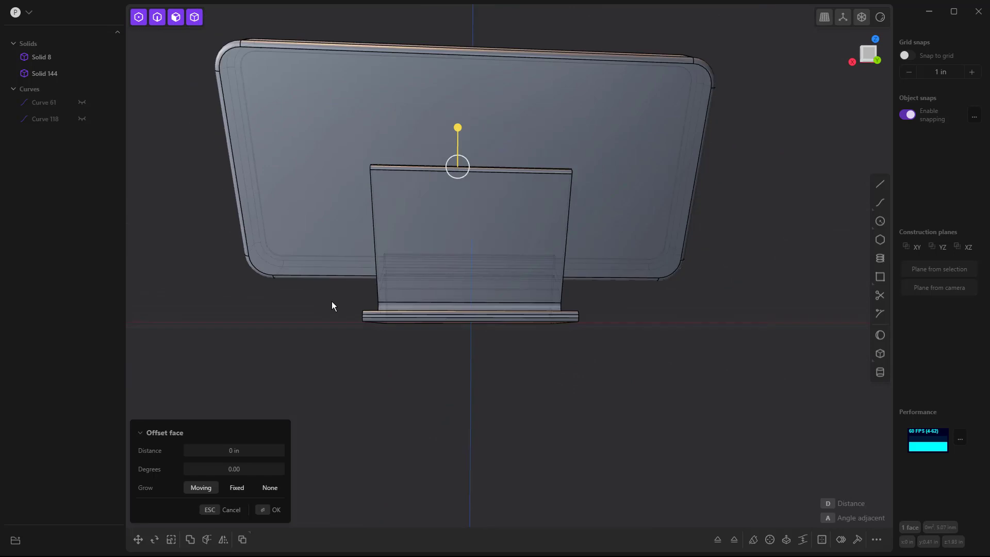
pyautogui.moveTo(344, 308); pyautogui.dragTo(576, 399, button='middle')
pyautogui.press('Escape')
pyautogui.moveTo(420, 383); pyautogui.dragTo(340, 281, button='middle')
# Step: Save the project as 'Cell Stand' and hide Solid 8 to view the stand alone
pyautogui.click(28, 12)
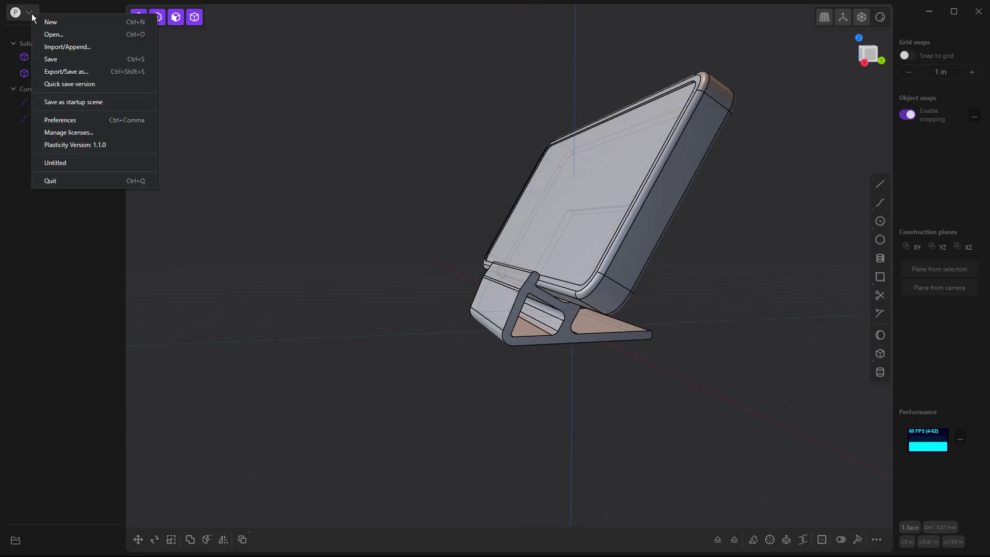
pyautogui.click(56, 59)
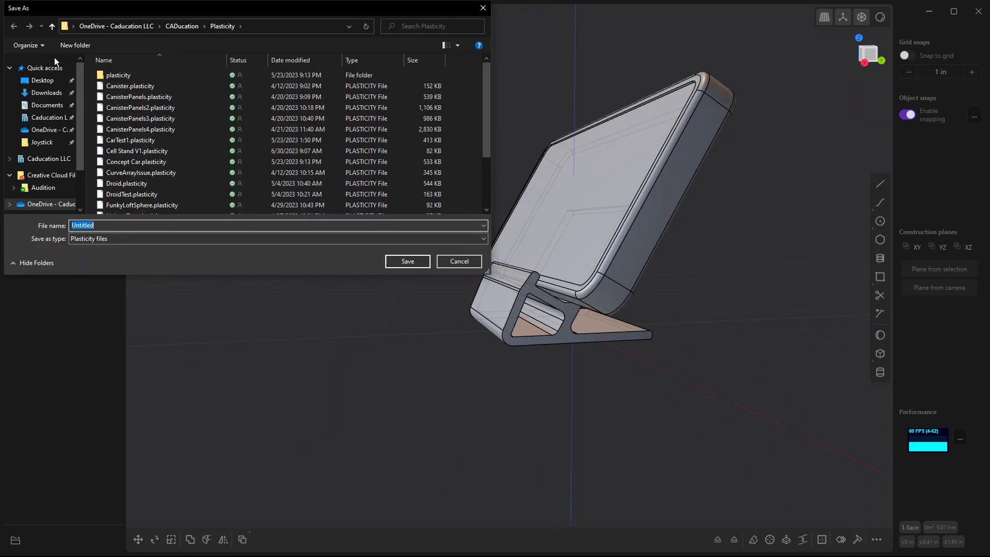
pyautogui.write('Cell Sta')
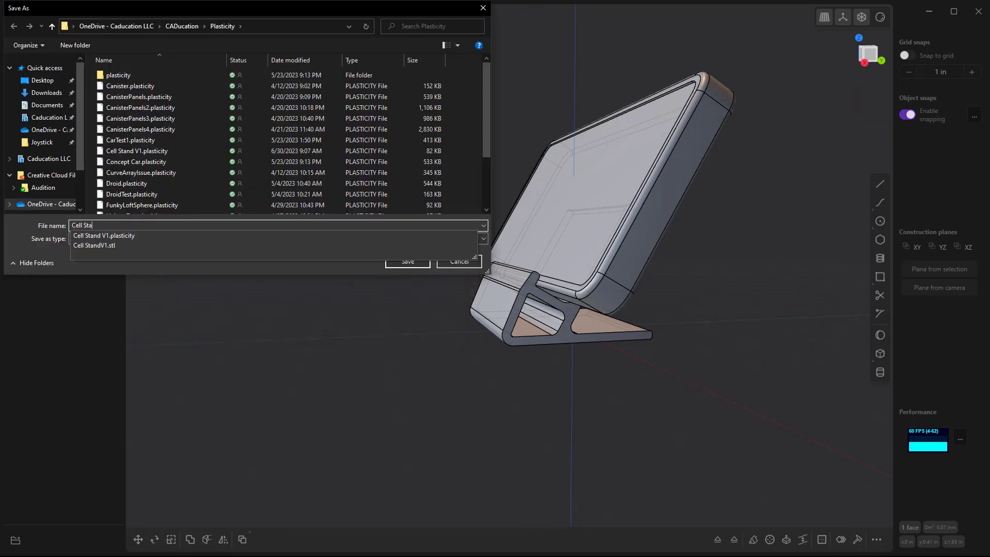
pyautogui.write('nd')
pyautogui.press('Return')
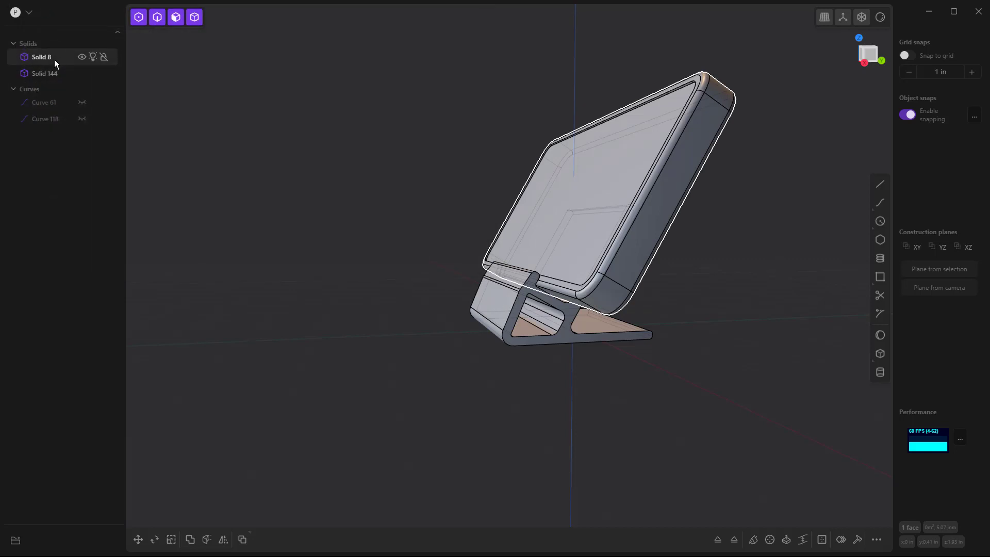
pyautogui.click(82, 57)
pyautogui.moveTo(402, 223); pyautogui.dragTo(440, 254, button='middle')
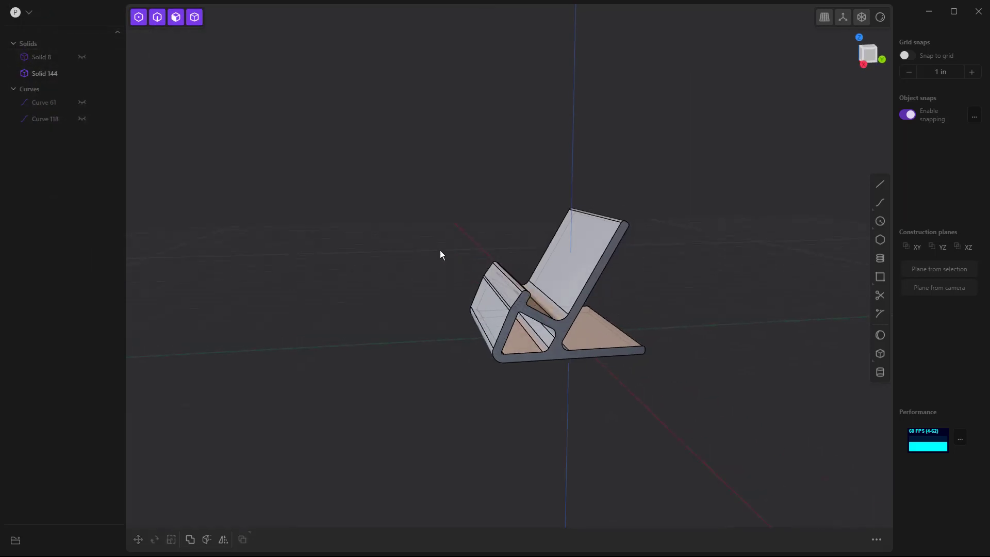
# Step: Export Solid 144 as an STL file named 'Cell Stand' in the Plasticity folder, accepting the STL settings
pyautogui.click(571, 287)
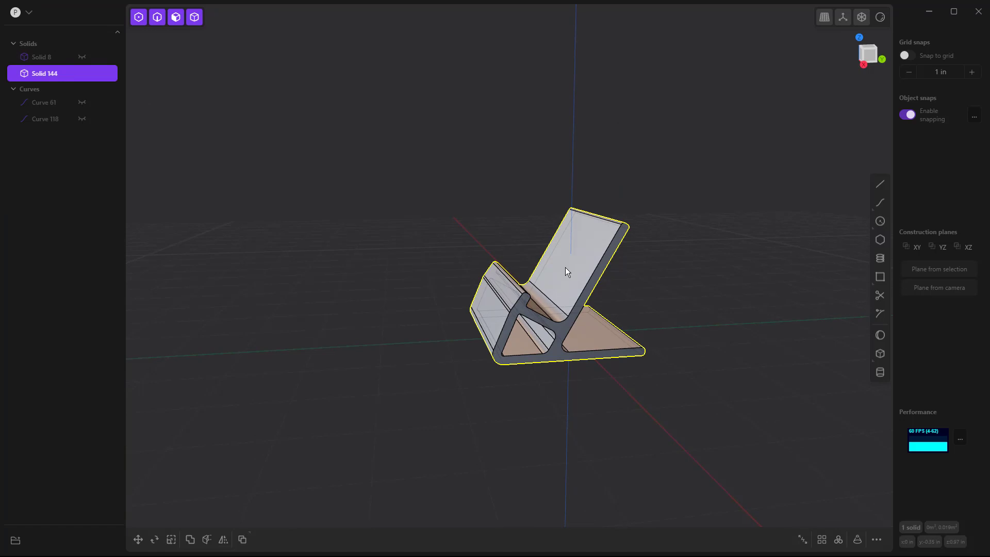
pyautogui.click(33, 14)
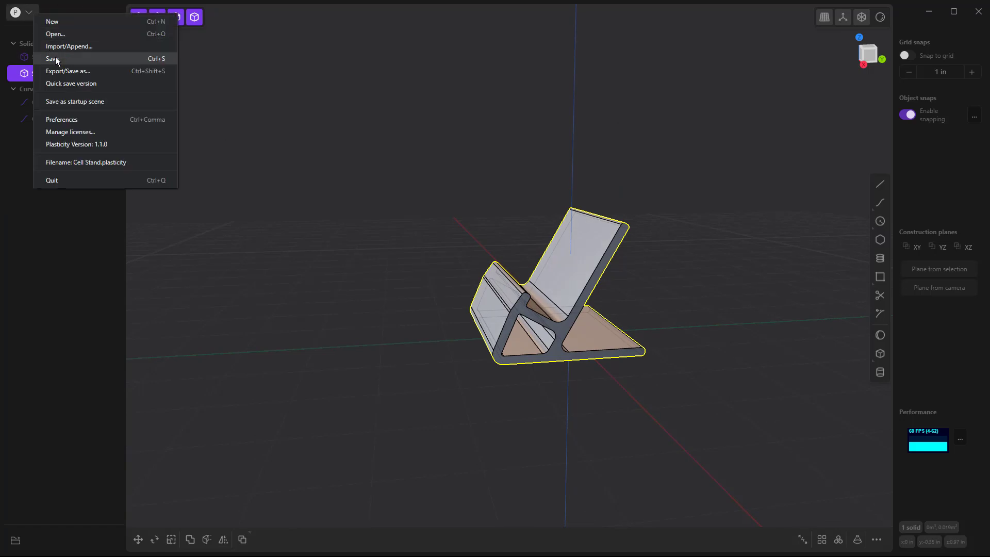
pyautogui.click(65, 72)
pyautogui.click(146, 238)
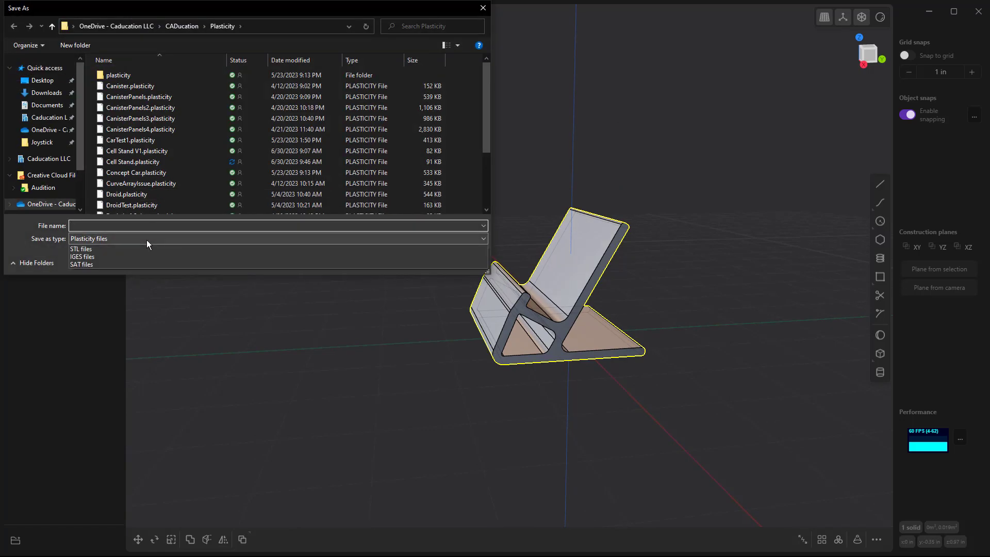
pyautogui.click(81, 287)
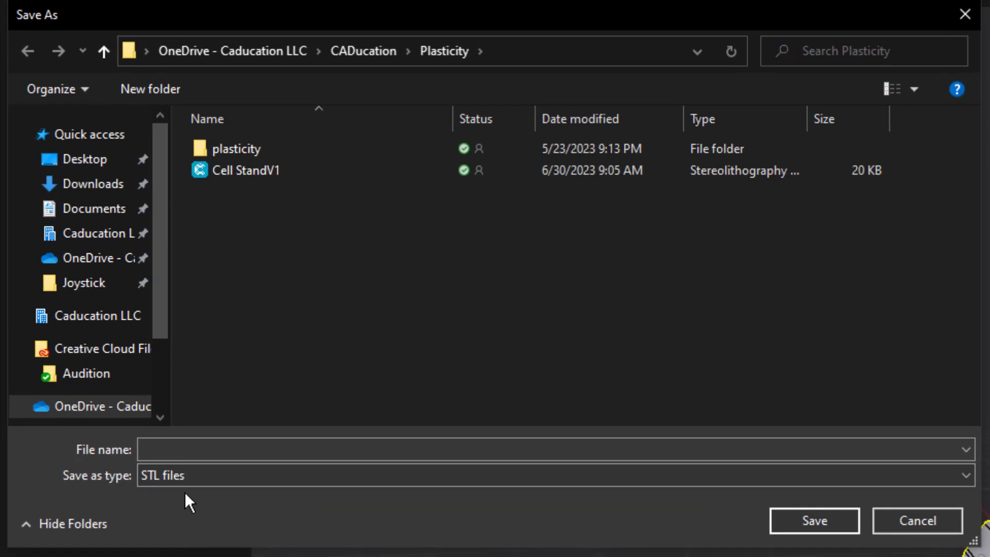
pyautogui.click(190, 452)
pyautogui.write('C')
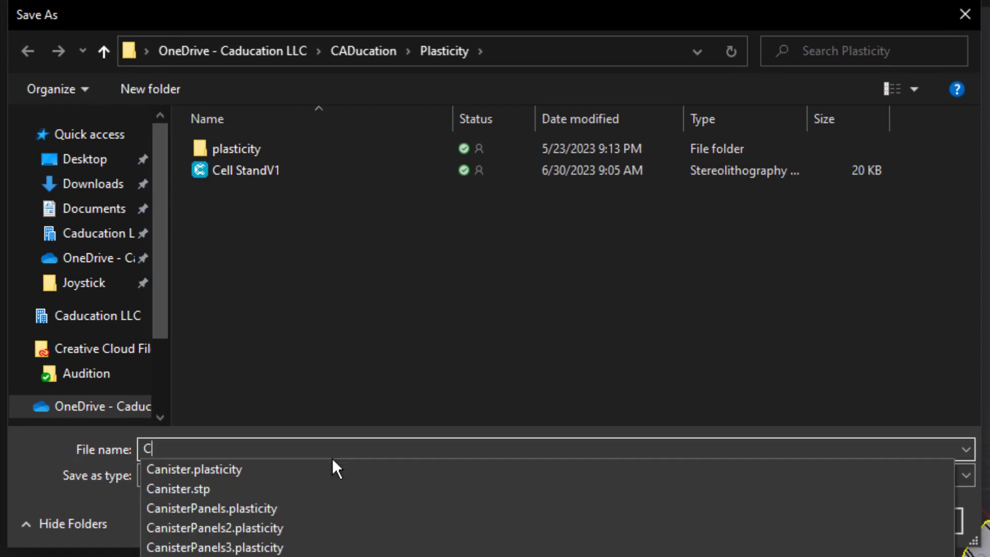
pyautogui.write('ell Stand')
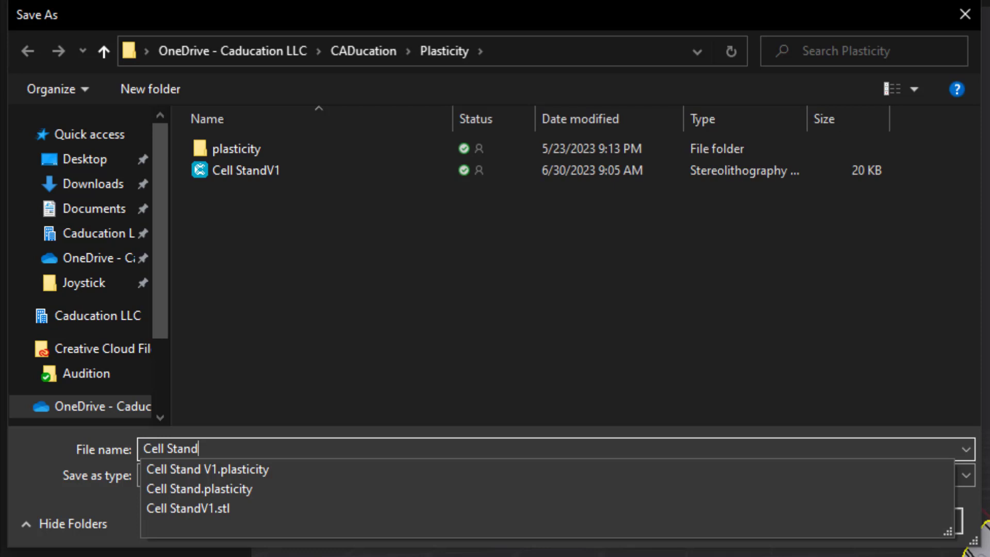
pyautogui.press('Return')
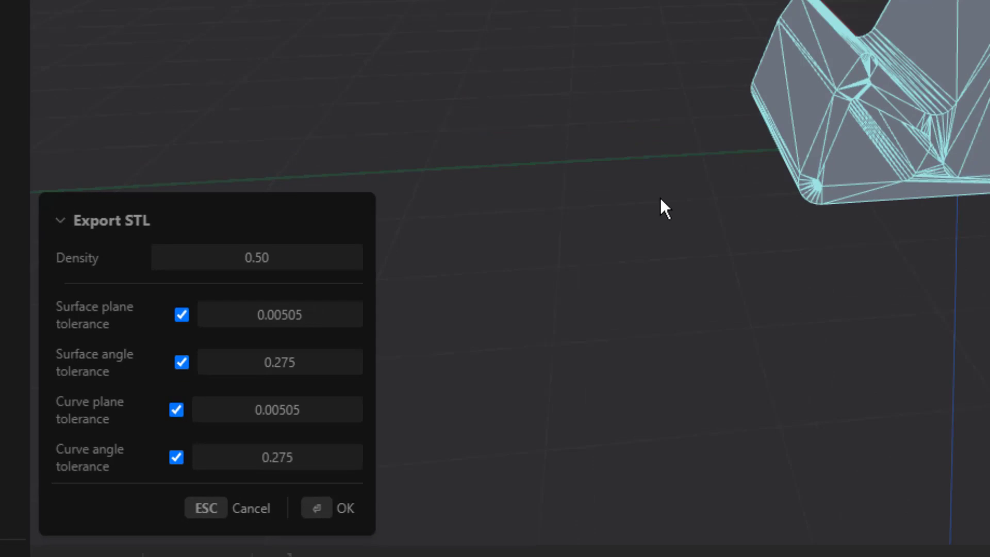
pyautogui.moveTo(427, 366); pyautogui.dragTo(486, 384, button='middle')
pyautogui.press('Return')
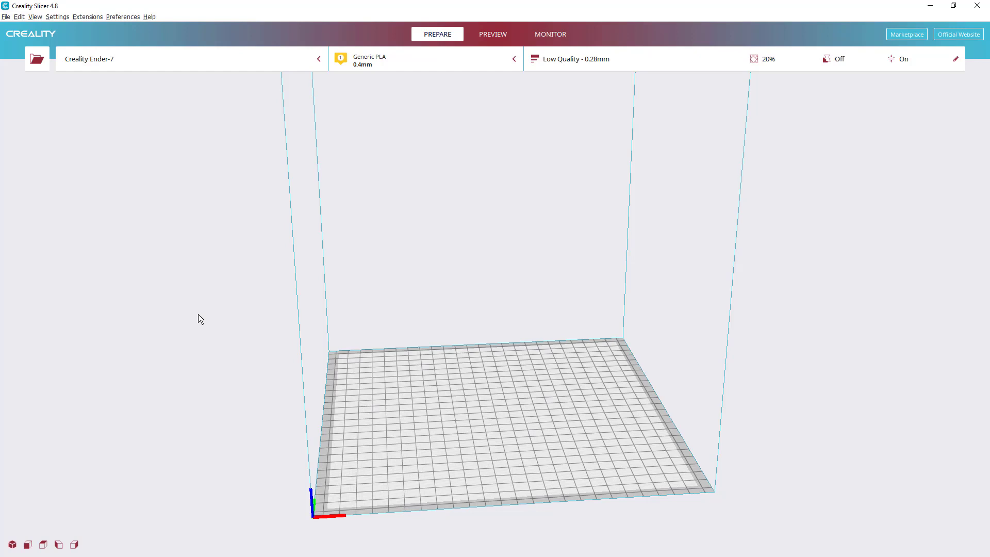
# Step: Load the Cell Stand STL onto the Creality Slicer build plate
pyautogui.click(42, 58)
pyautogui.click(124, 98)
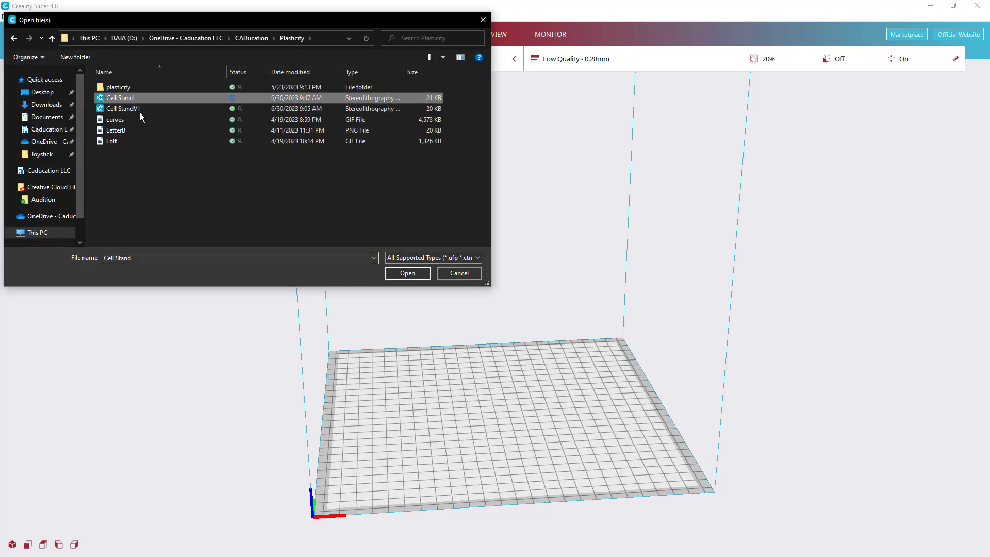
pyautogui.click(413, 273)
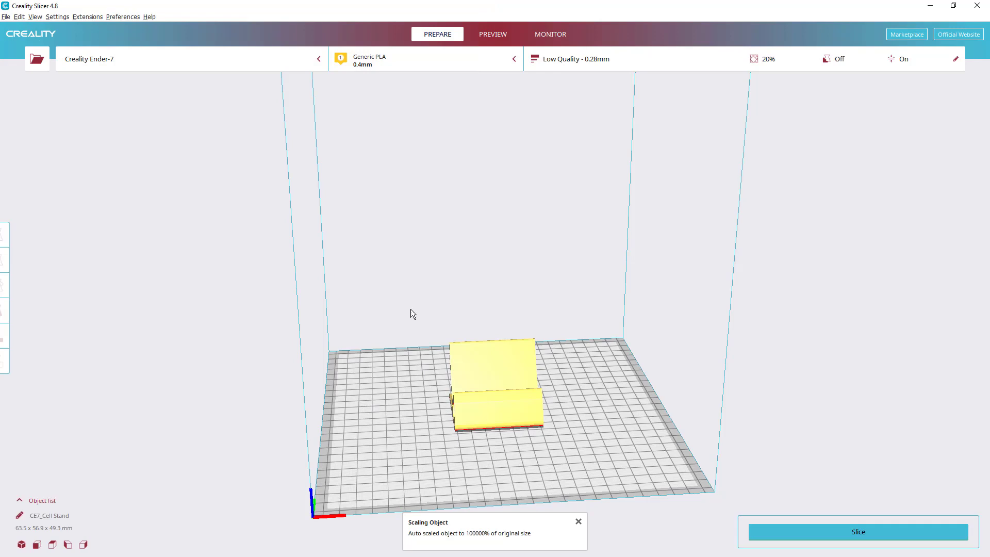
# Step: Rotate the stand upright to 49.3 x 56.9 x 63.5 mm and view it from above
pyautogui.moveTo(411, 308); pyautogui.dragTo(605, 357, button='right')
pyautogui.click(512, 383)
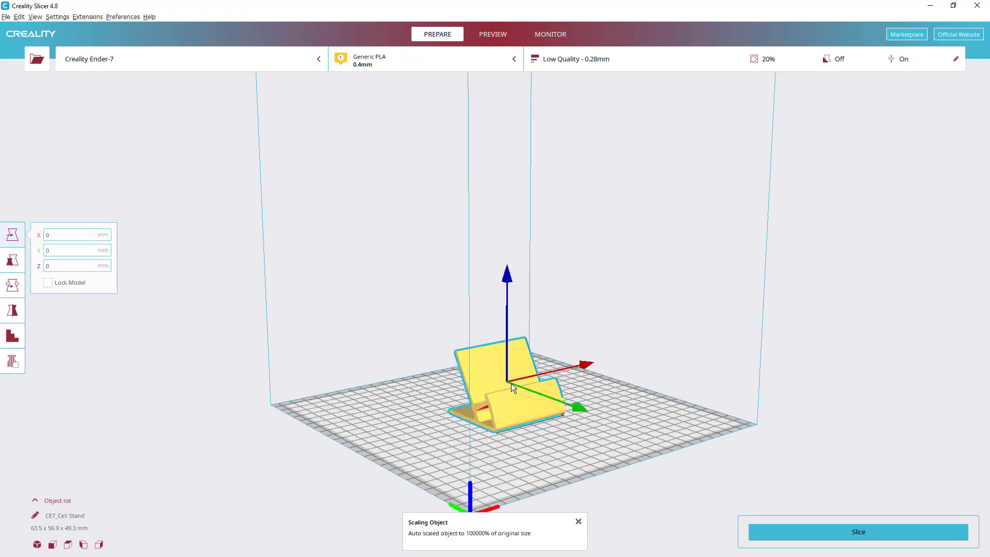
pyautogui.click(13, 285)
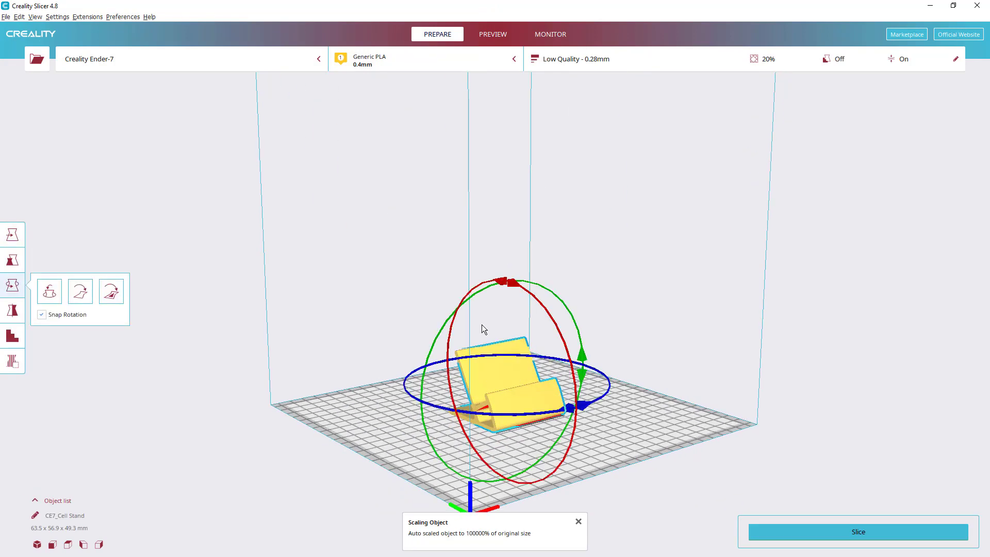
pyautogui.moveTo(505, 284); pyautogui.dragTo(583, 427)
pyautogui.rightClick(705, 327)
pyautogui.click(698, 294)
pyautogui.moveTo(698, 294); pyautogui.dragTo(389, 315, button='right')
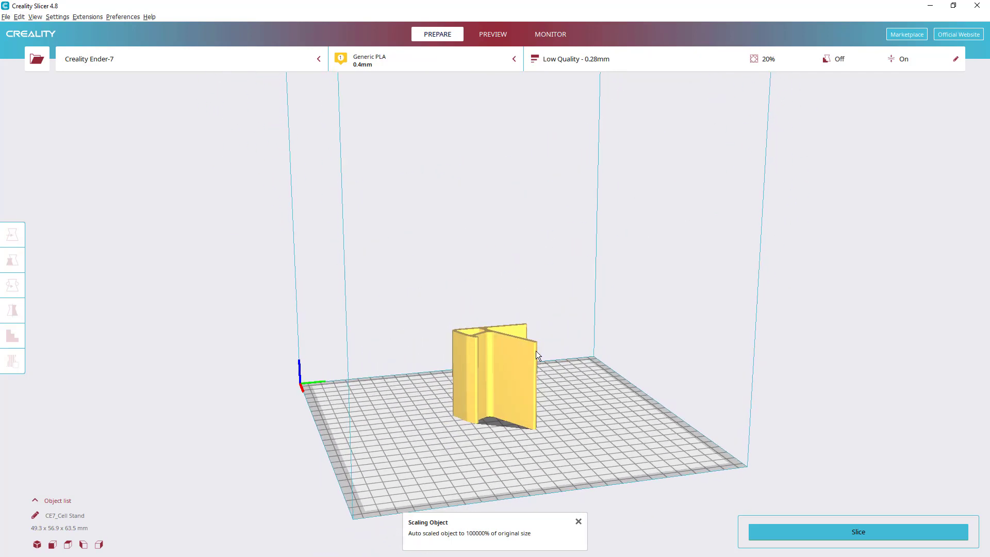
pyautogui.moveTo(536, 351); pyautogui.dragTo(531, 272, button='middle')
# Step: Slice the stand with Recommended settings: 0.28 mm Low Quality profile and 20% infill
pyautogui.click(593, 60)
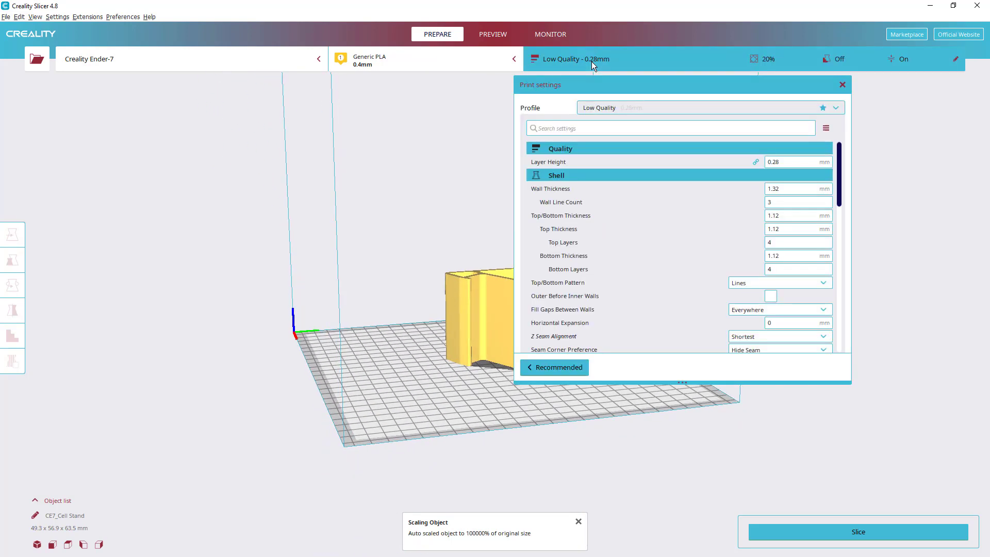
pyautogui.click(577, 368)
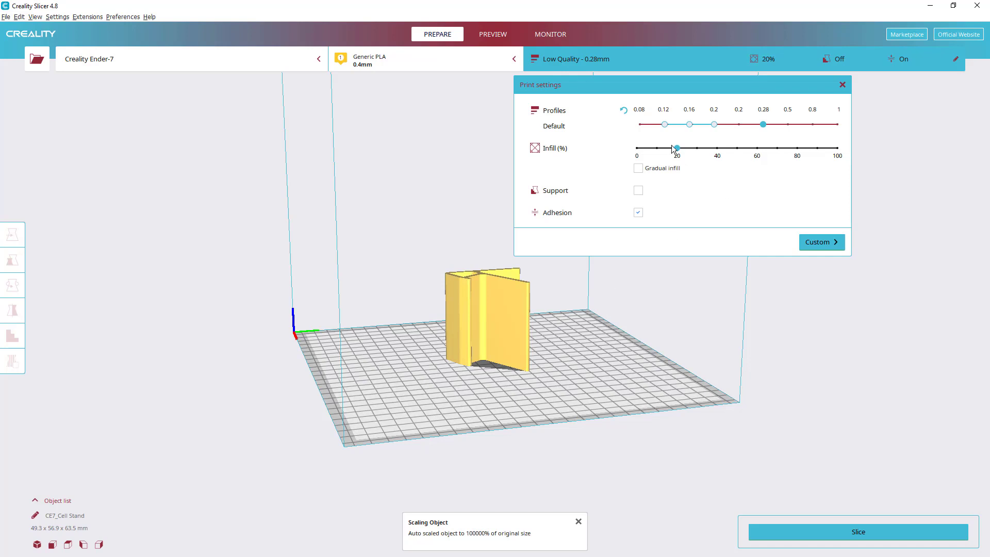
pyautogui.moveTo(665, 326); pyautogui.dragTo(663, 354, button='middle')
pyautogui.scroll(3, 664, 355)
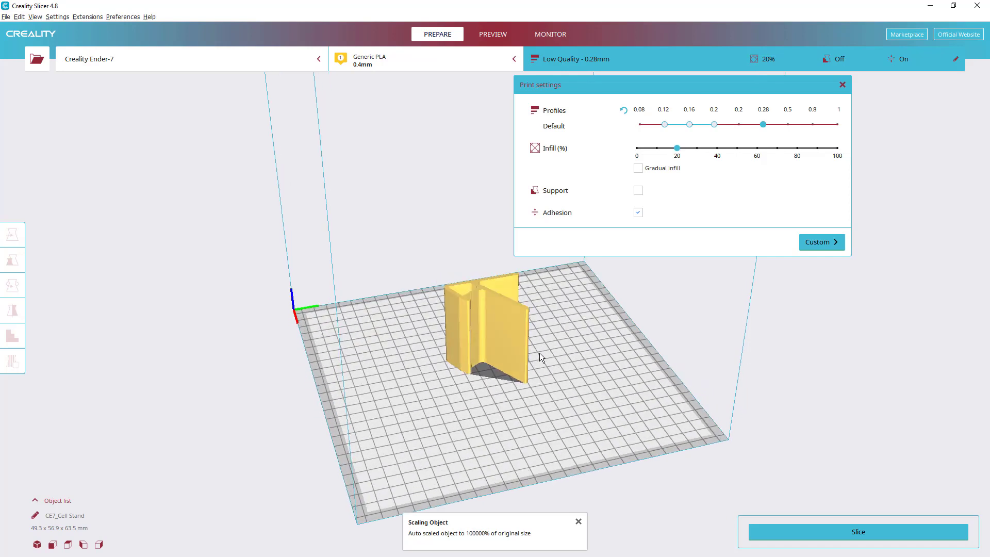
pyautogui.moveTo(539, 353); pyautogui.dragTo(695, 416, button='right')
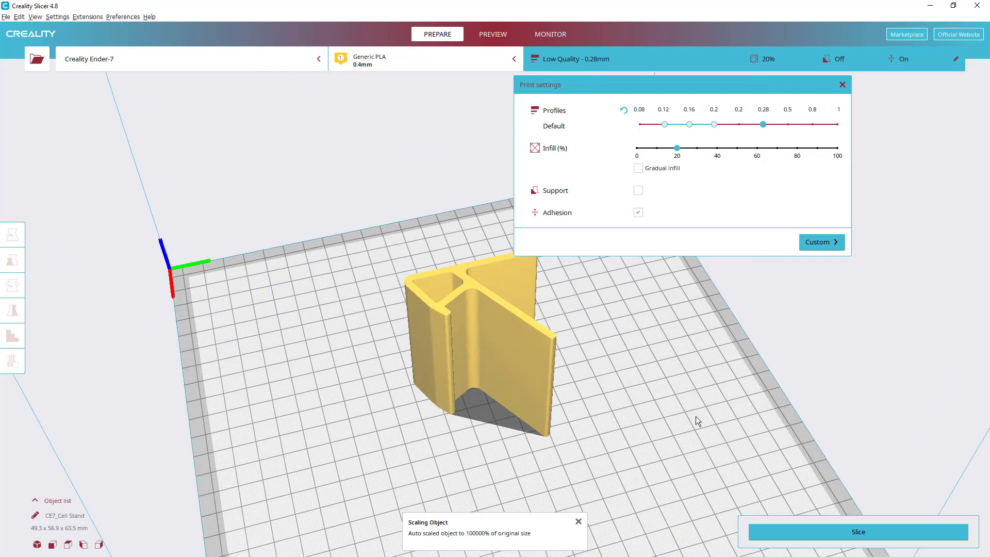
pyautogui.click(872, 528)
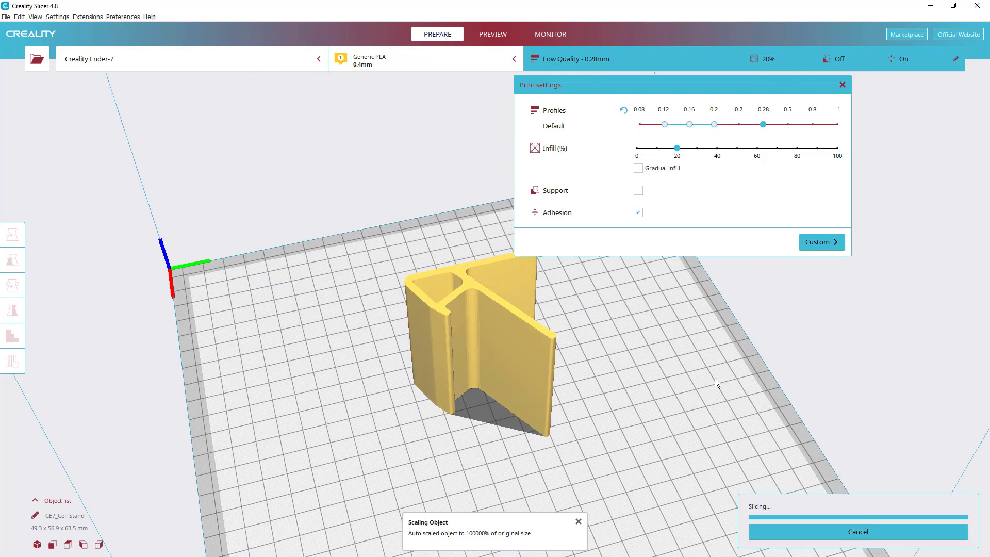
# Step: Inspect the sliced layers down to layer 161, then save CE7_Cell Stand.gcode to the removable drive
pyautogui.moveTo(646, 355)
pyautogui.mouseDown(button='right')
pyautogui.moveTo(645, 377)
pyautogui.moveTo(646, 368)
pyautogui.mouseUp(button='right')
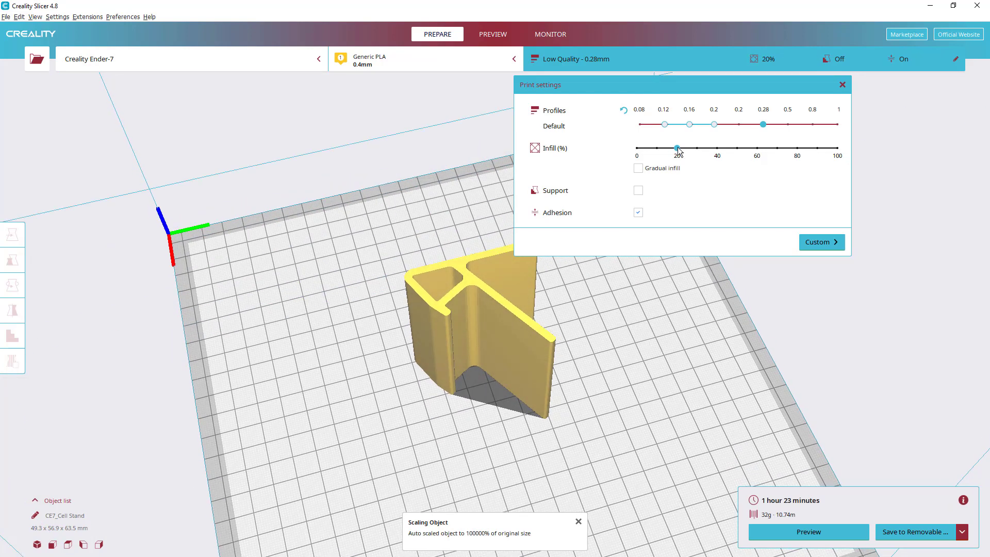
pyautogui.click(837, 534)
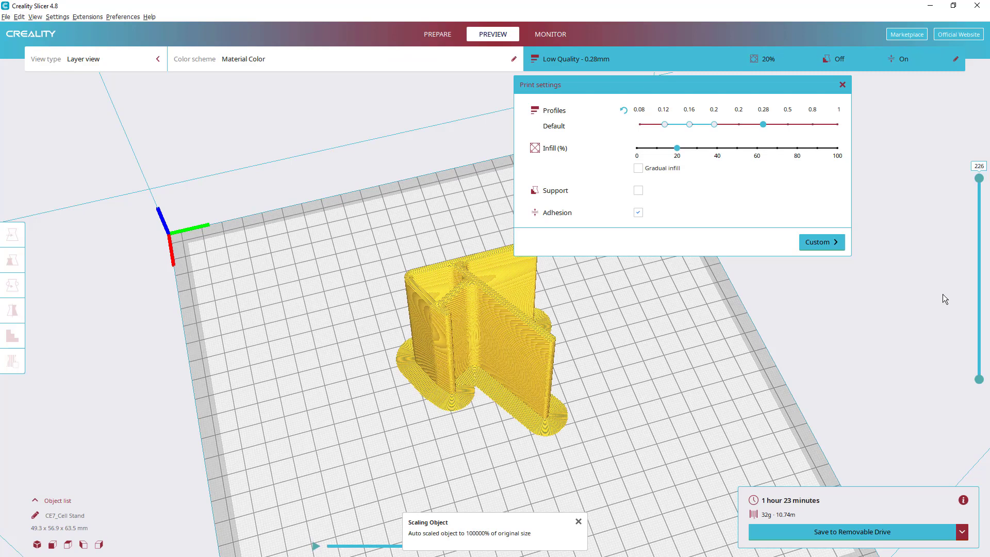
pyautogui.moveTo(979, 178); pyautogui.dragTo(979, 232)
pyautogui.moveTo(500, 358); pyautogui.dragTo(500, 367, button='right')
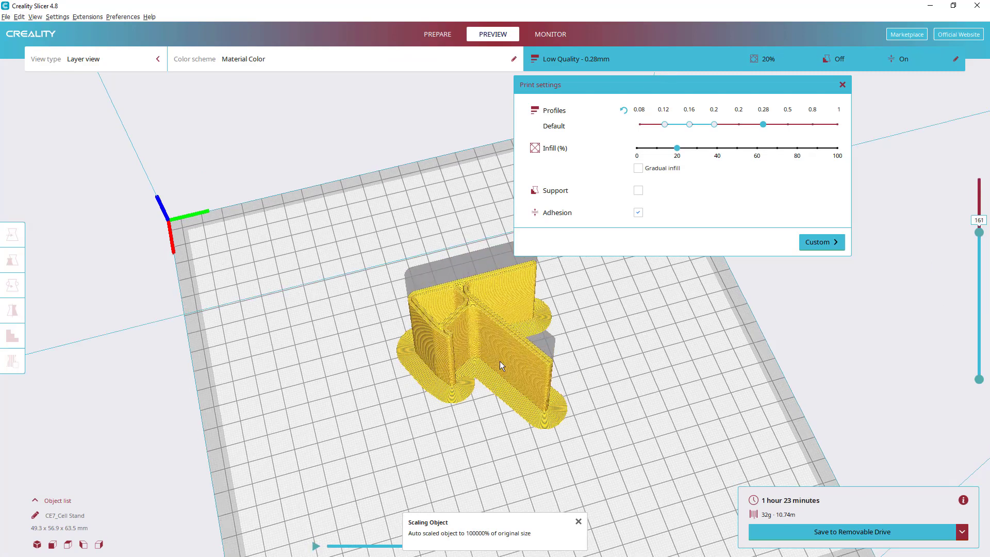
pyautogui.scroll(10, 500, 365)
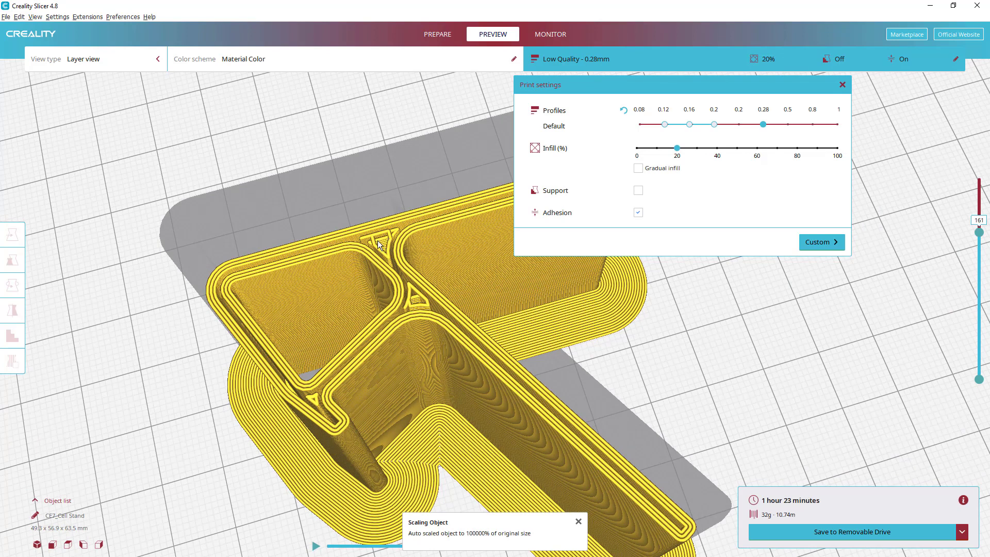
pyautogui.scroll(-6, 369, 292)
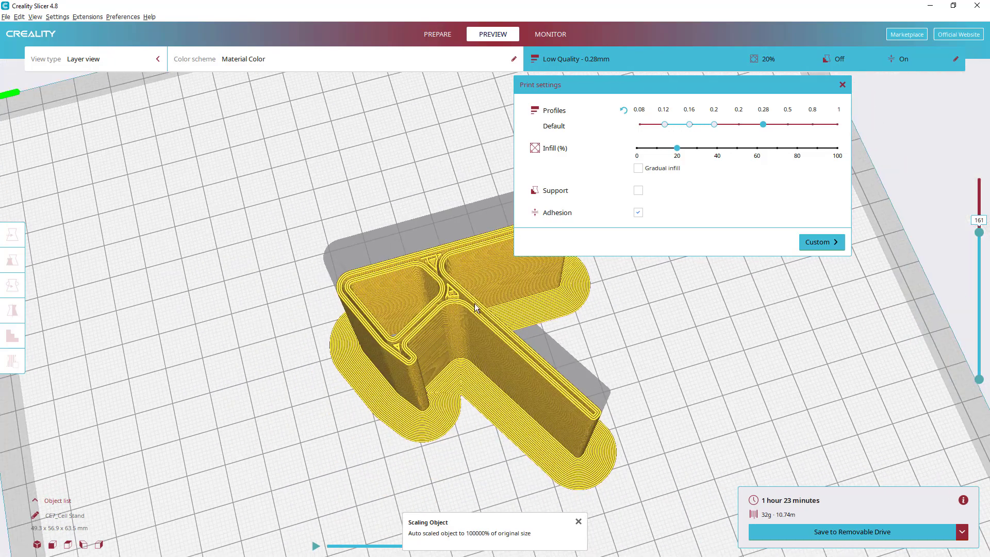
pyautogui.moveTo(511, 365); pyautogui.dragTo(530, 373, button='right')
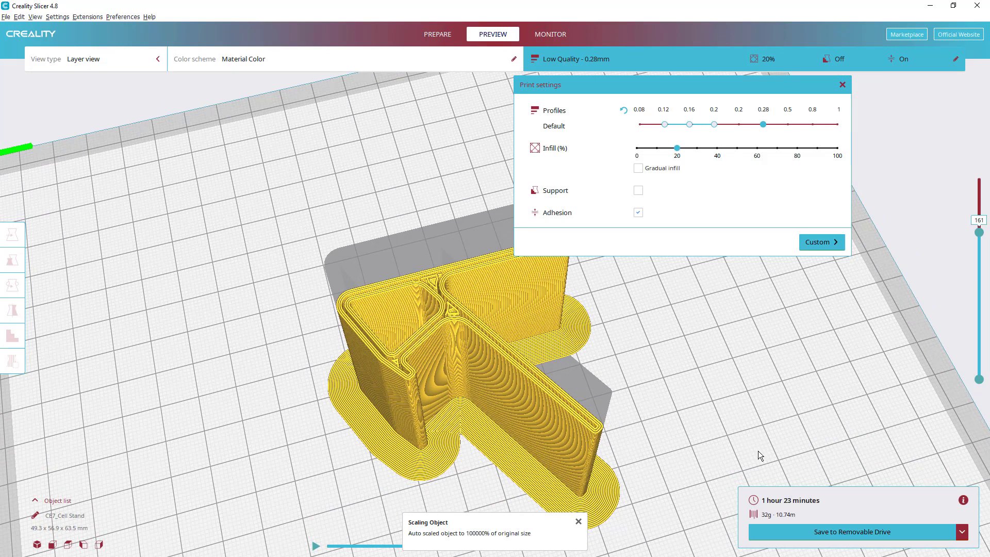
pyautogui.click(868, 532)
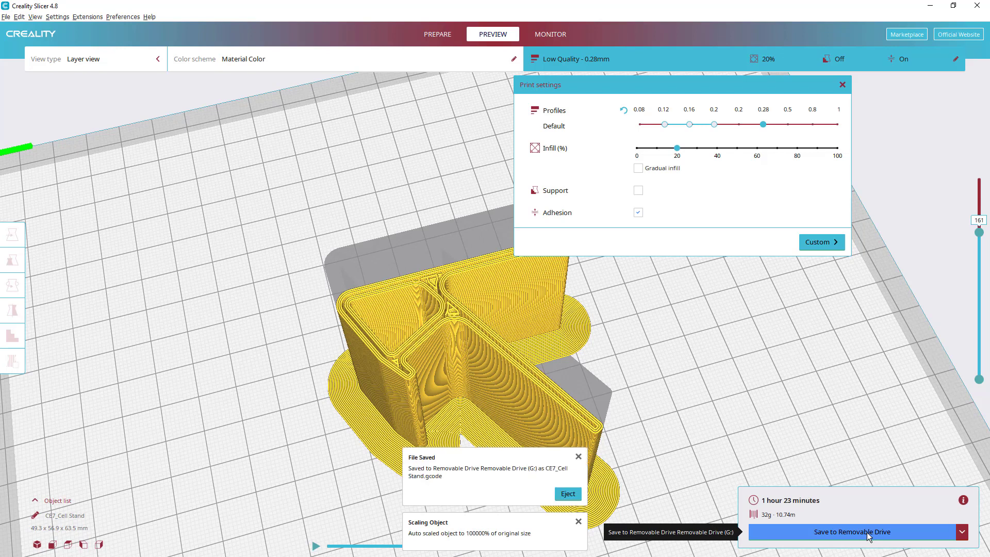
# Step: Eject the removable drive from the File Saved notification
pyautogui.click(568, 494)
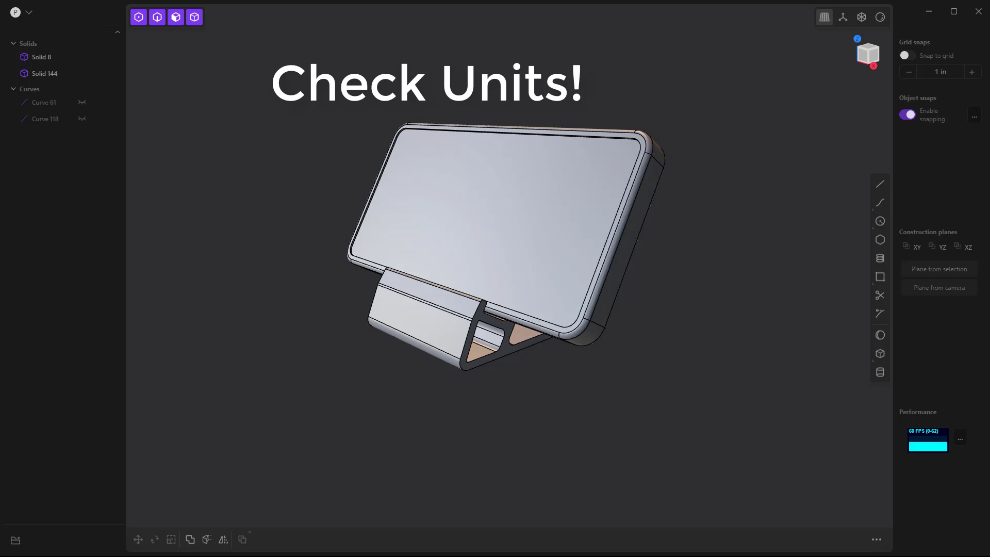
pyautogui.moveTo(454, 466); pyautogui.dragTo(531, 440, button='middle')
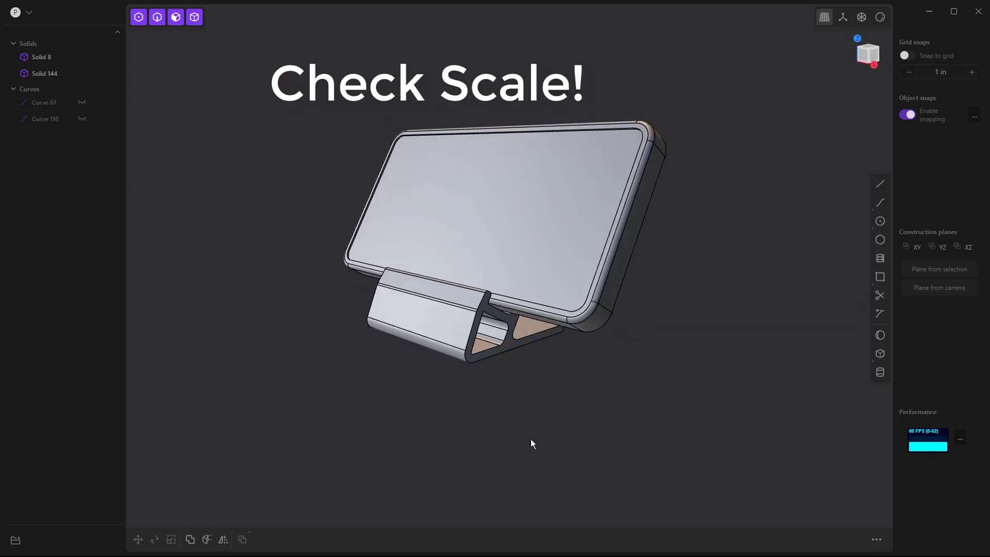